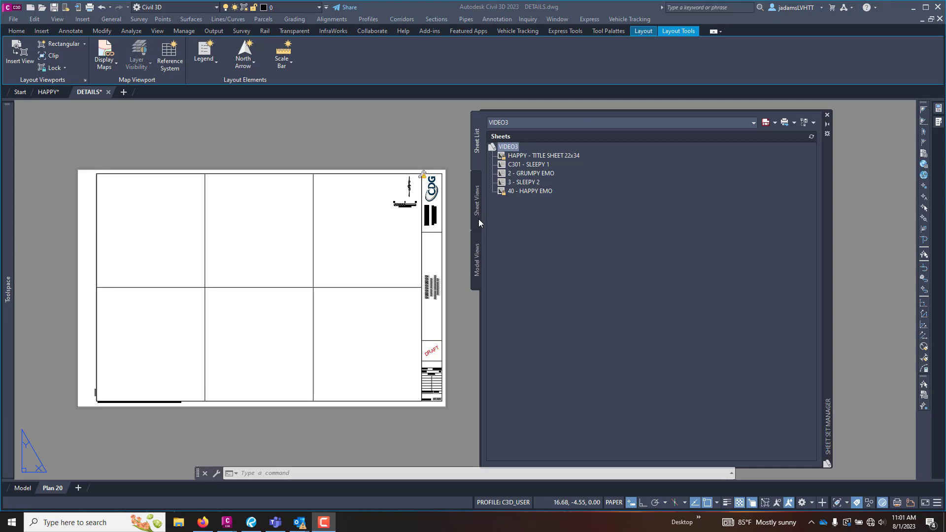
# Save the DETAILS drawing from its file tab
pyautogui.click(264, 127)
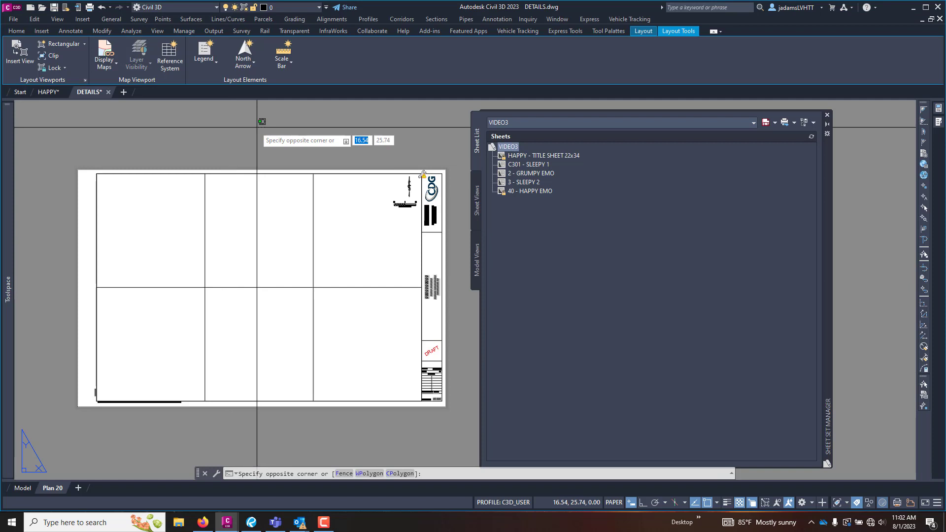
pyautogui.click(469, 152)
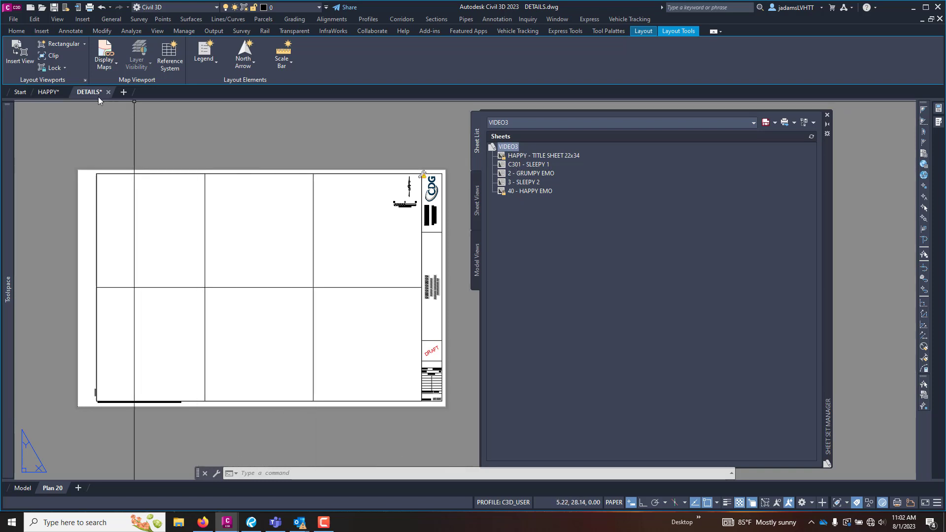
pyautogui.moveTo(99, 97)
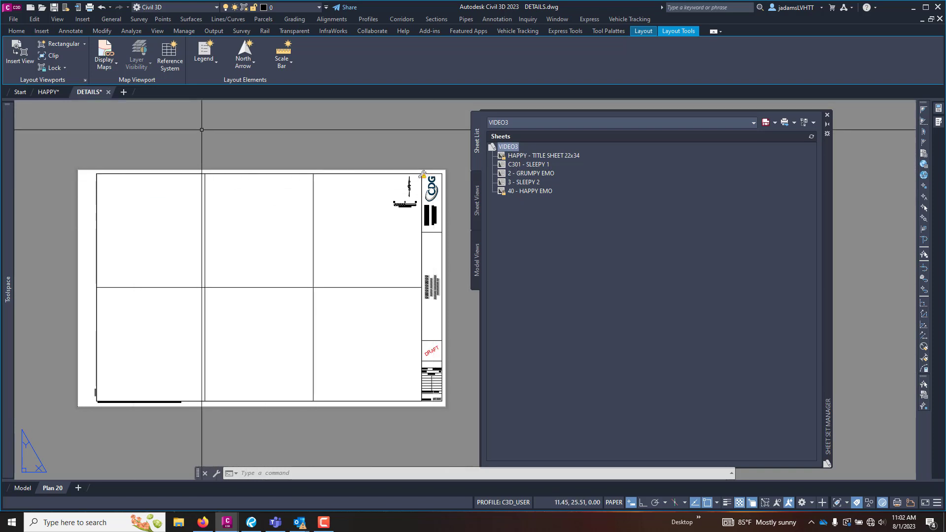
pyautogui.moveTo(209, 122)
pyautogui.mouseDown(button='middle')
pyautogui.moveTo(222, 127)
pyautogui.moveTo(211, 123)
pyautogui.mouseUp(button='middle')
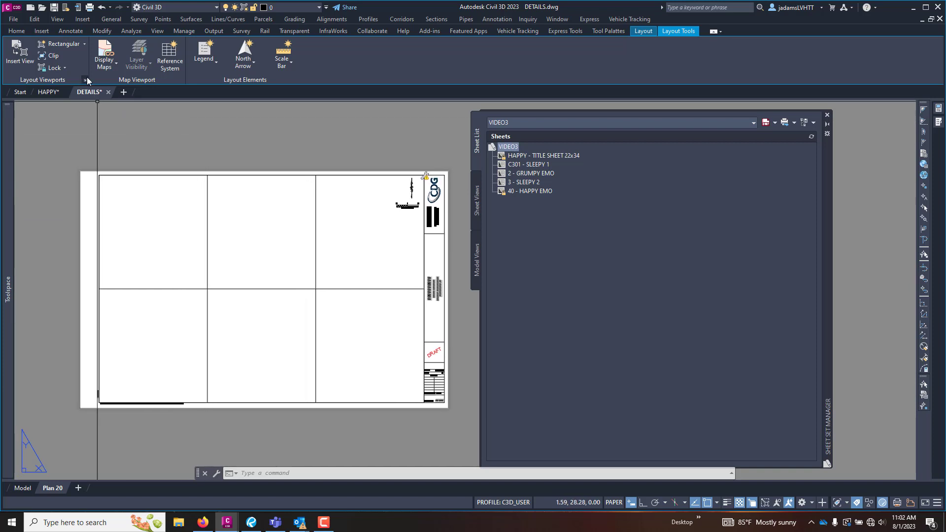
pyautogui.rightClick(81, 93)
pyautogui.click(106, 123)
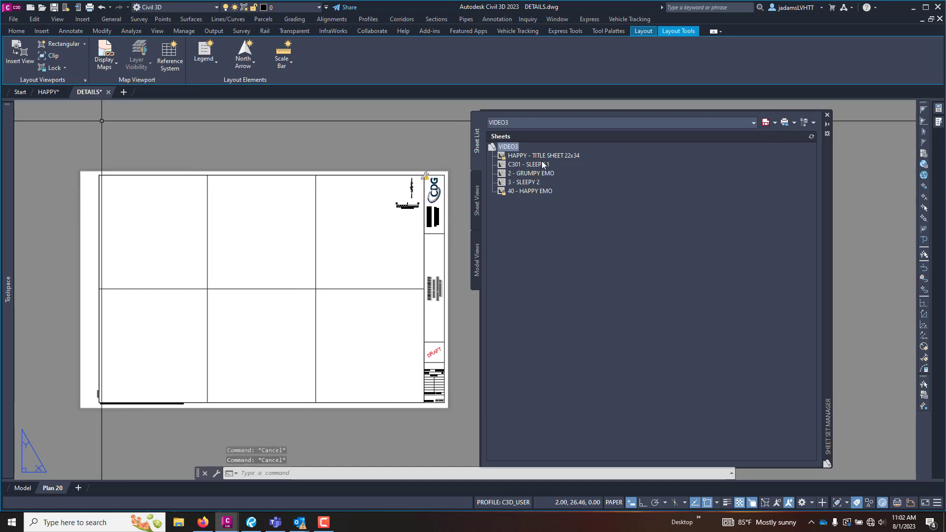
# Import the Plan 20 layout from DETAILS.dwg into the VIDEO3 sheet set
pyautogui.rightClick(502, 149)
pyautogui.click(538, 188)
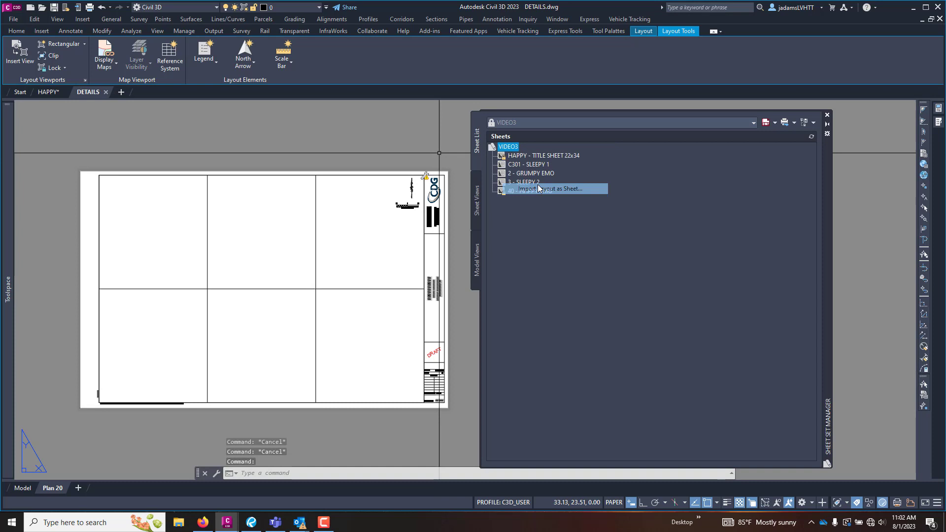
pyautogui.click(445, 182)
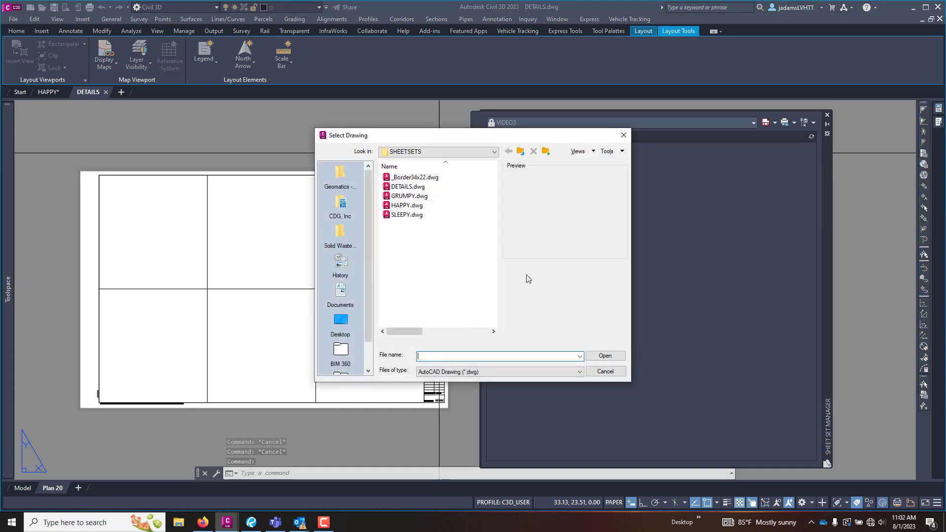
pyautogui.click(410, 187)
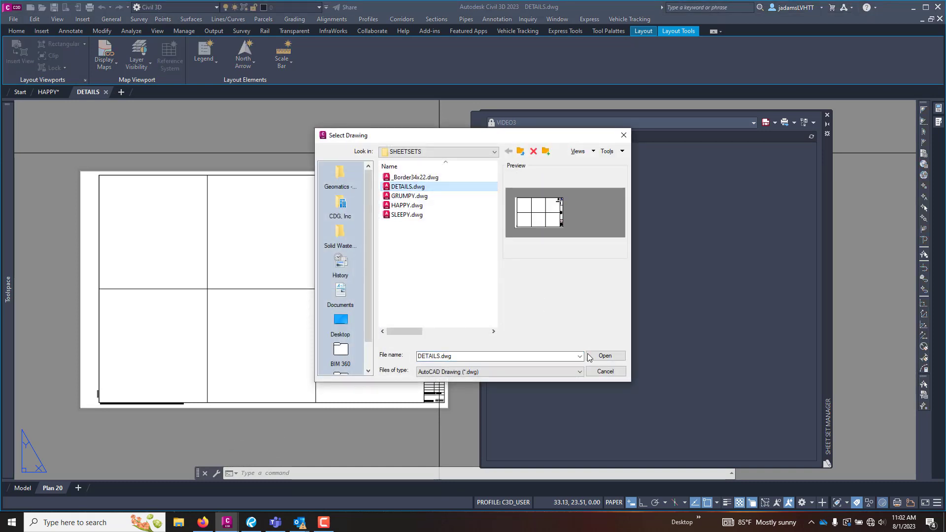
pyautogui.click(605, 355)
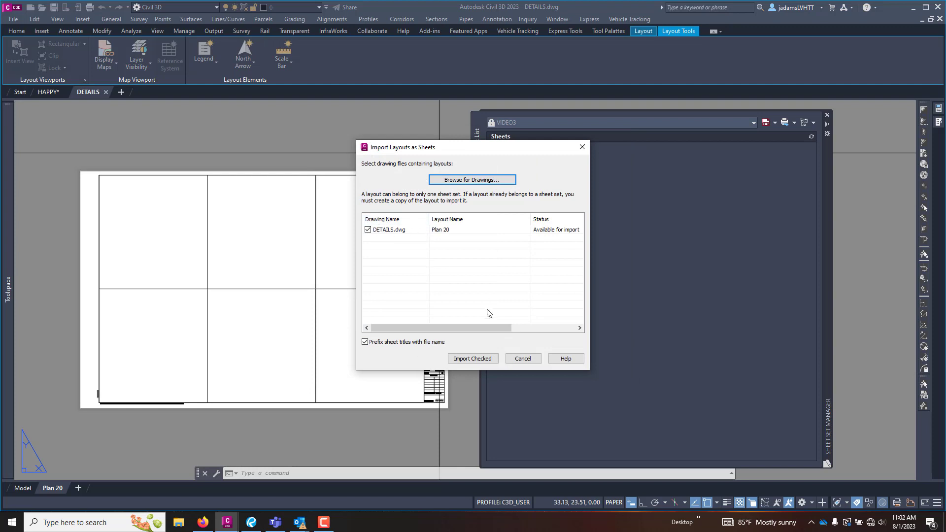
pyautogui.click(472, 359)
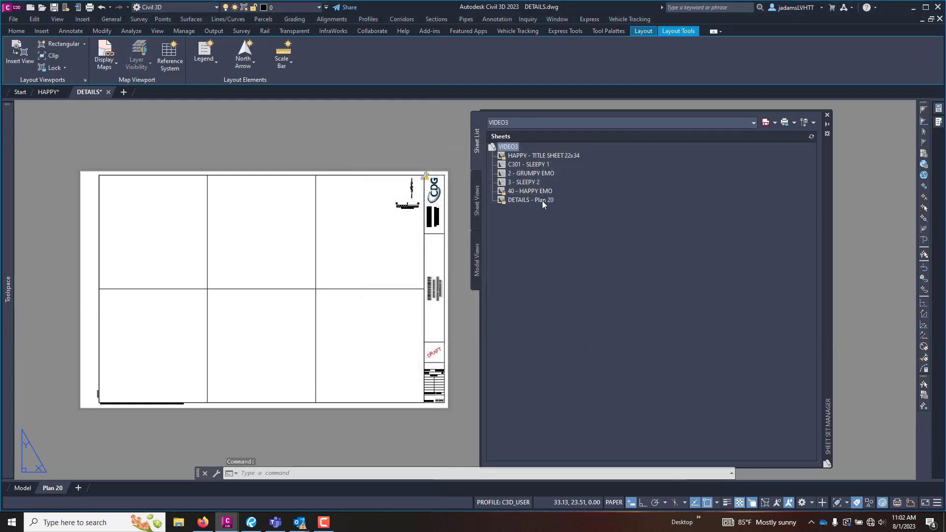
# Renumber the new sheet C801 and retitle it DETAILS
pyautogui.rightClick(542, 202)
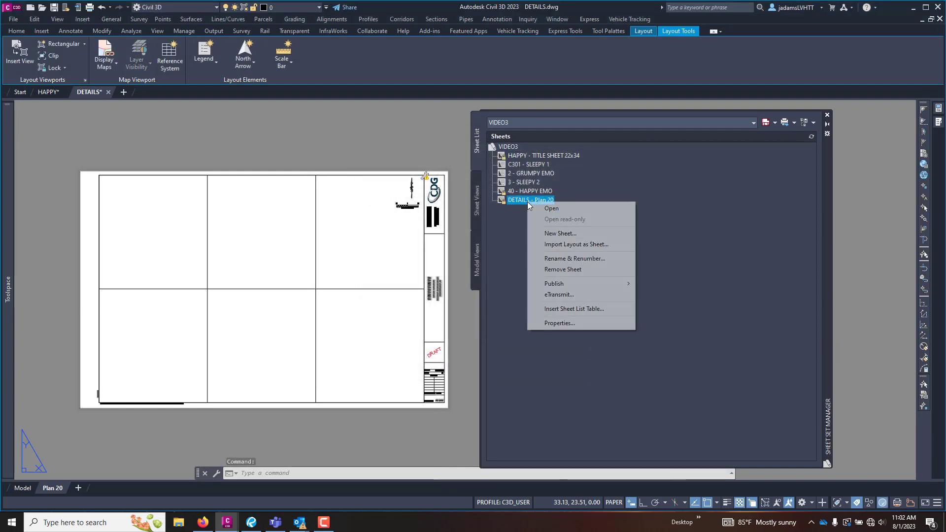
pyautogui.click(558, 262)
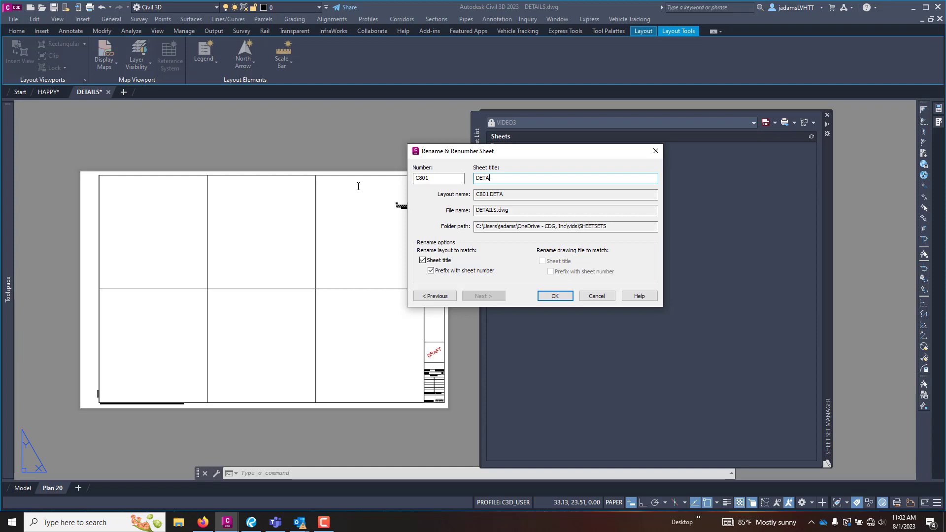
pyautogui.click(554, 296)
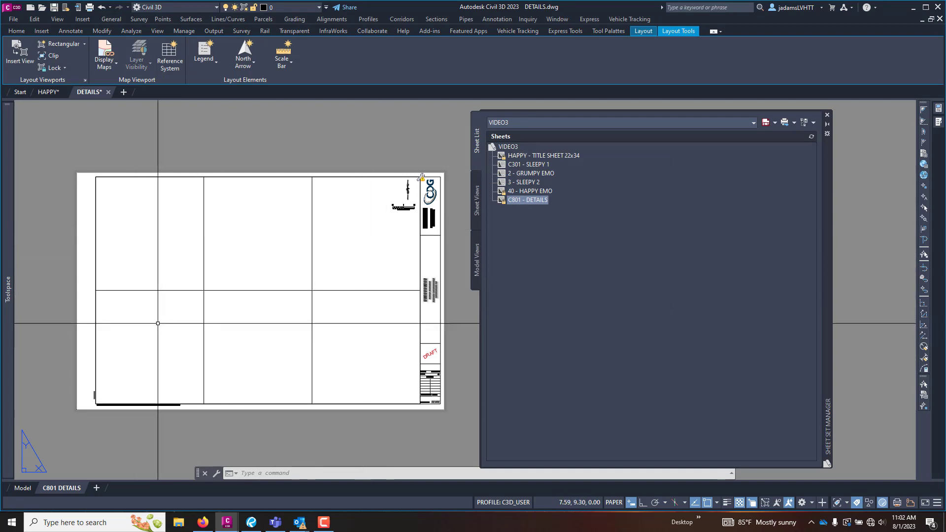
# Window-select the north arrow and its companion graphic near the title block and delete them
pyautogui.moveTo(262, 342); pyautogui.dragTo(266, 324, button='middle')
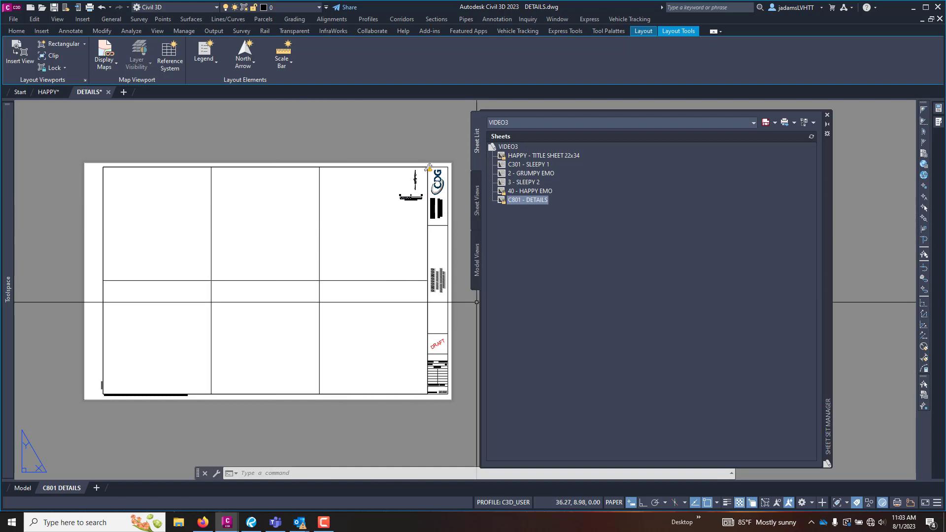
pyautogui.click(414, 217)
pyautogui.click(404, 188)
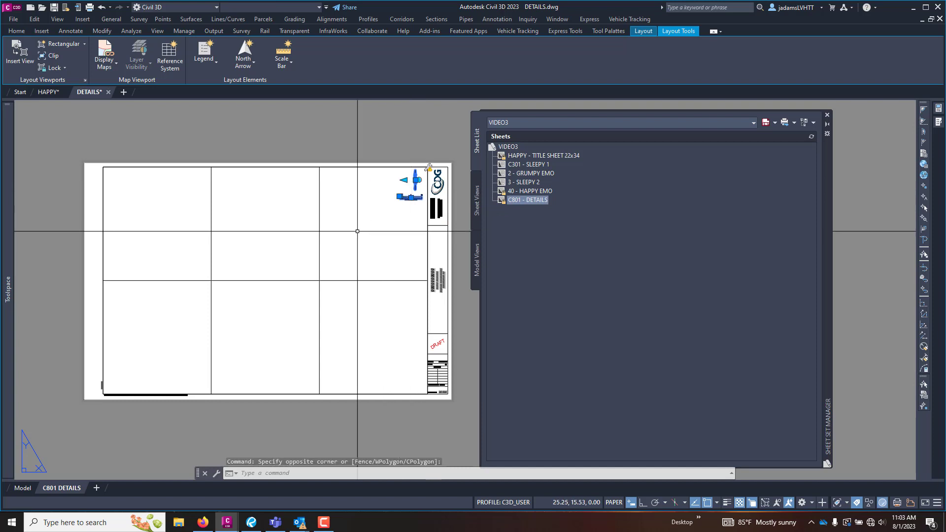
pyautogui.press('Delete')
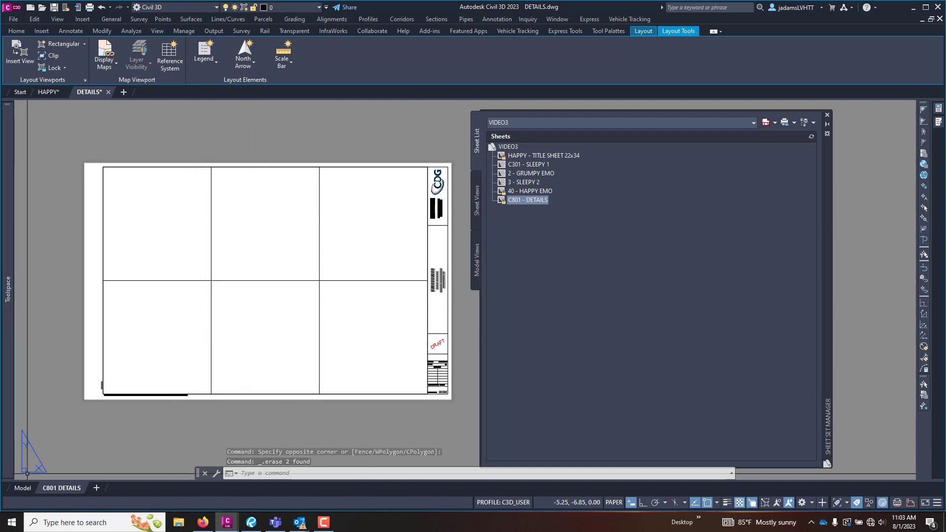
# Place the DETAILS 3x3 GRID block in model space from the tool palette
pyautogui.click(23, 487)
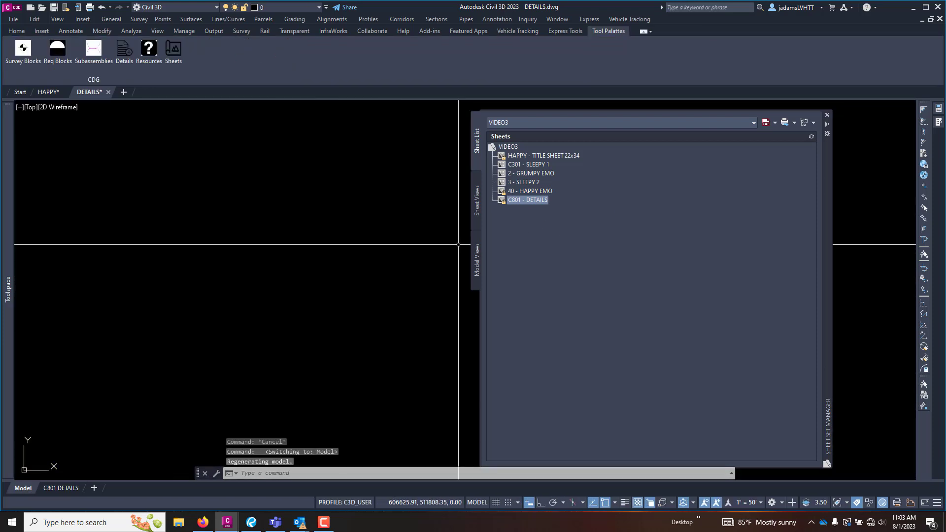
pyautogui.moveTo(937, 148)
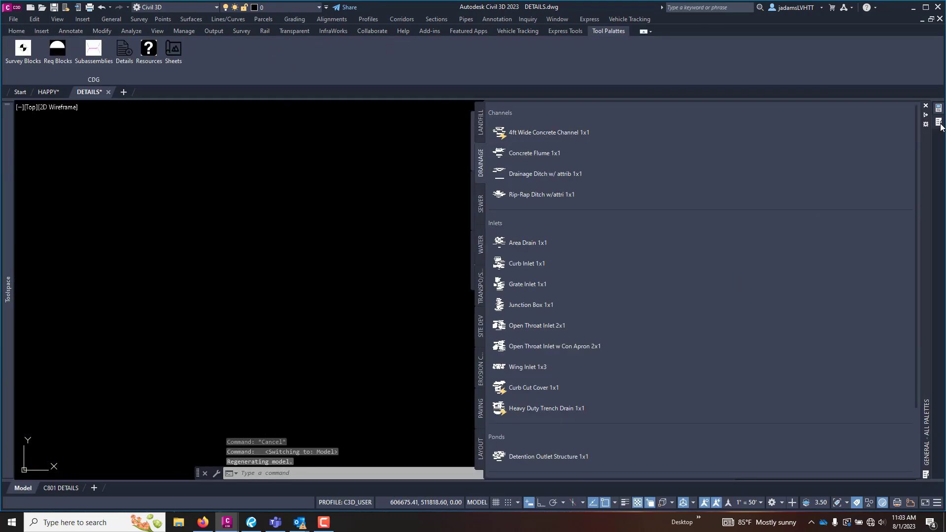
pyautogui.click(480, 444)
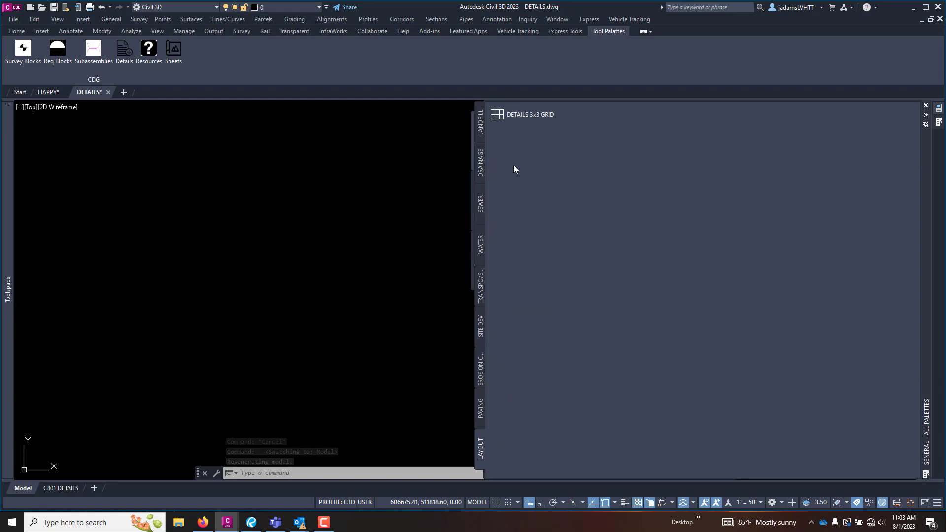
pyautogui.click(516, 119)
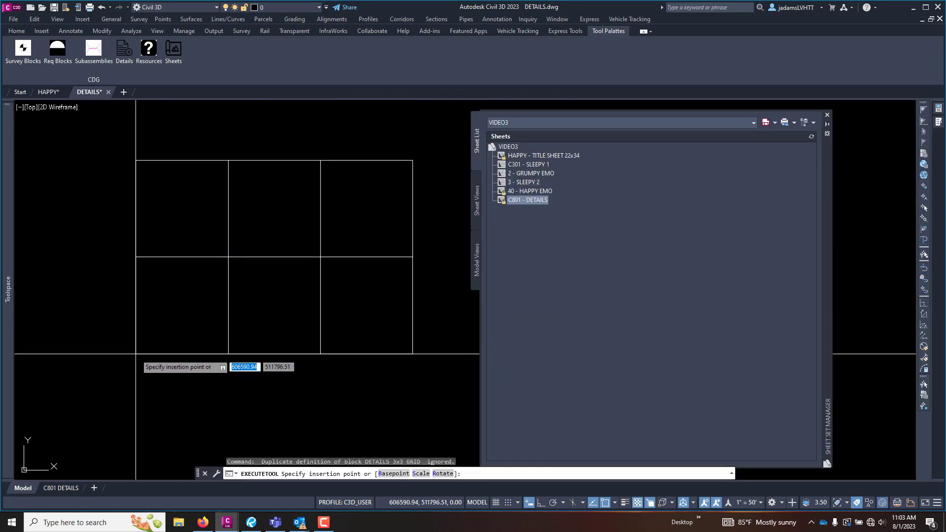
pyautogui.click(136, 354)
# Insert the 4ft Wide Concrete Channel, Concrete Flume 1x1 and 3:1 drainage ditch details, accepting attribute values
pyautogui.moveTo(937, 125)
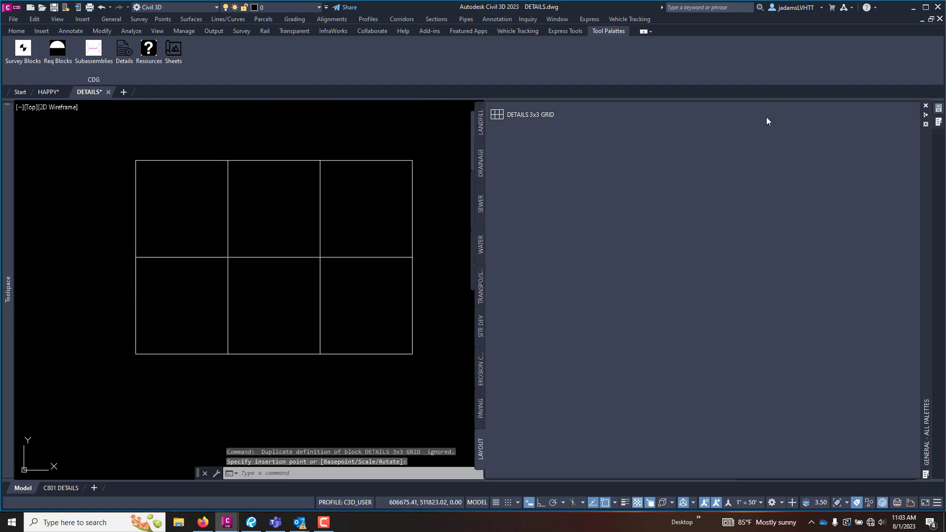
pyautogui.click(479, 131)
pyautogui.click(481, 163)
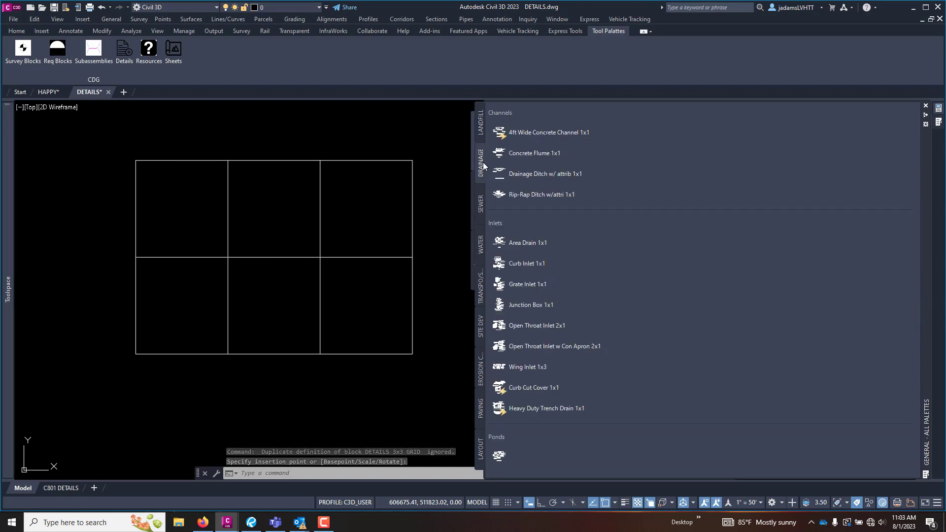
pyautogui.click(542, 132)
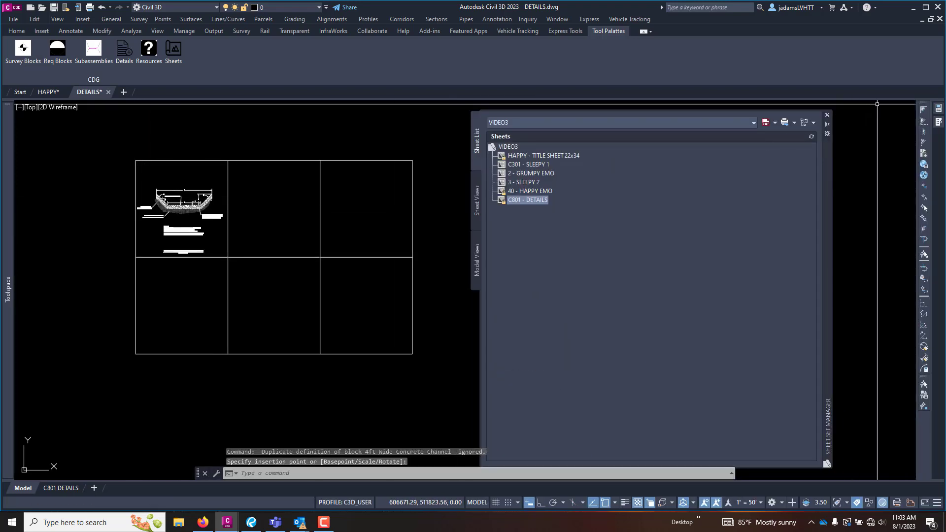
pyautogui.moveTo(933, 124)
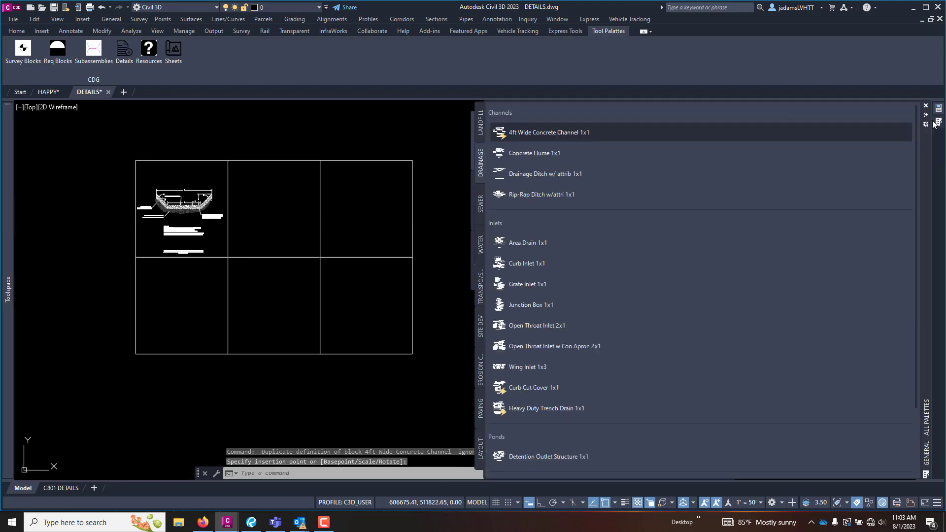
pyautogui.click(537, 152)
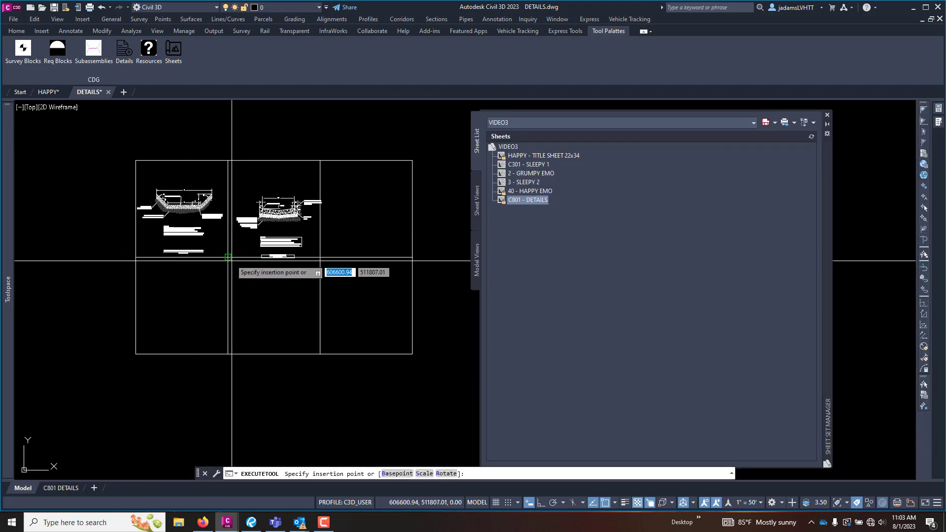
pyautogui.click(274, 208)
pyautogui.moveTo(938, 122)
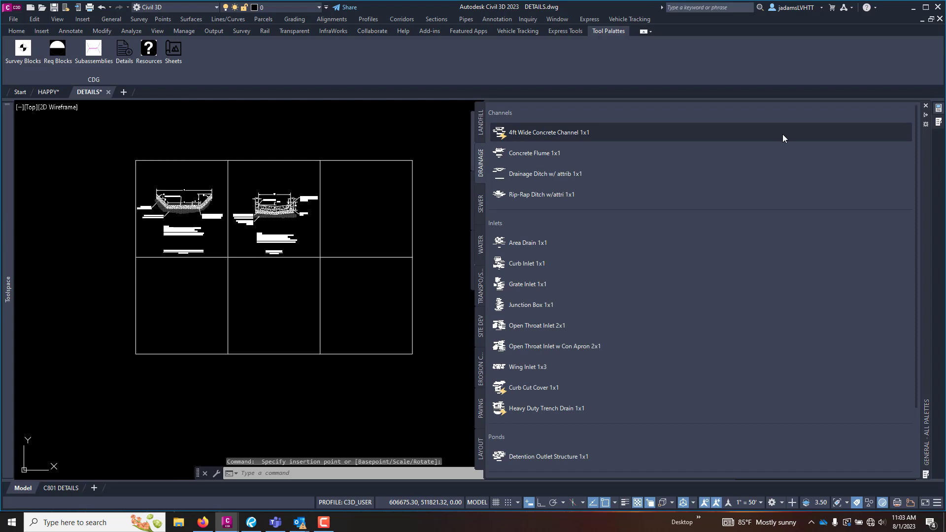
pyautogui.click(568, 174)
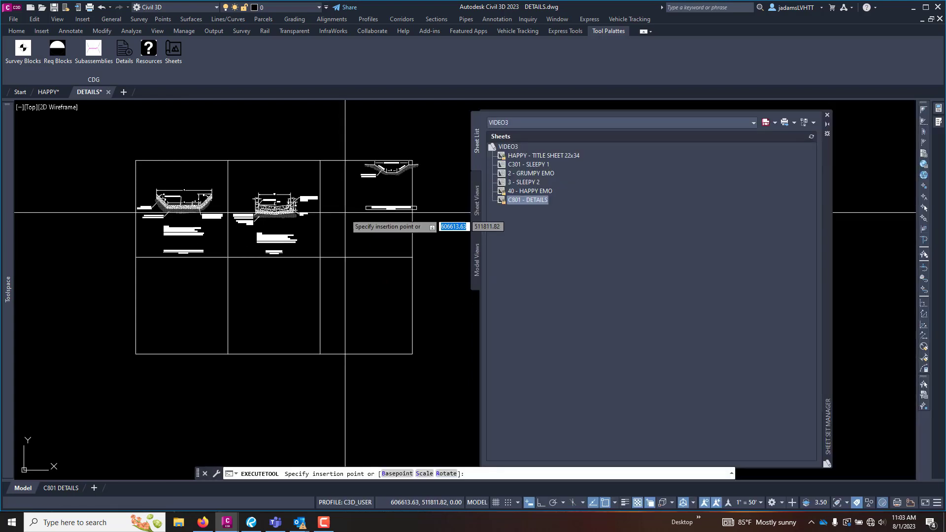
pyautogui.click(320, 257)
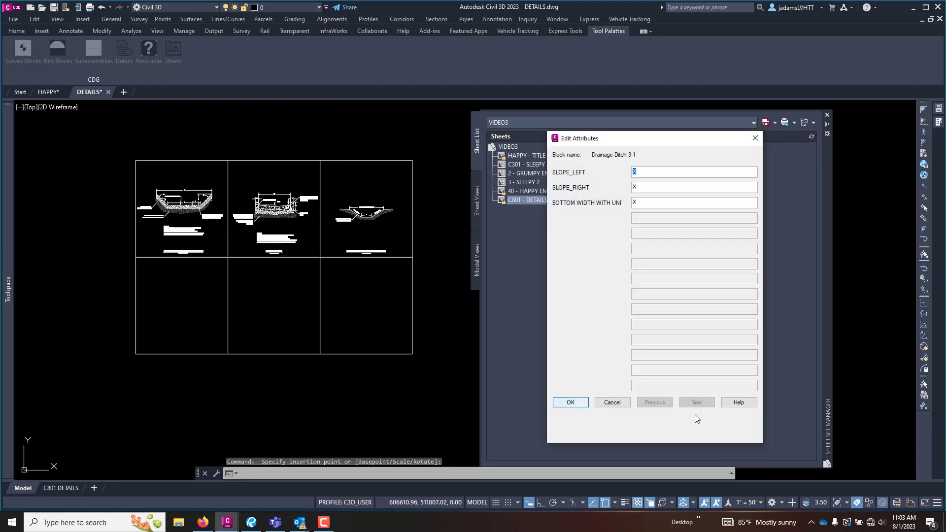
pyautogui.click(570, 403)
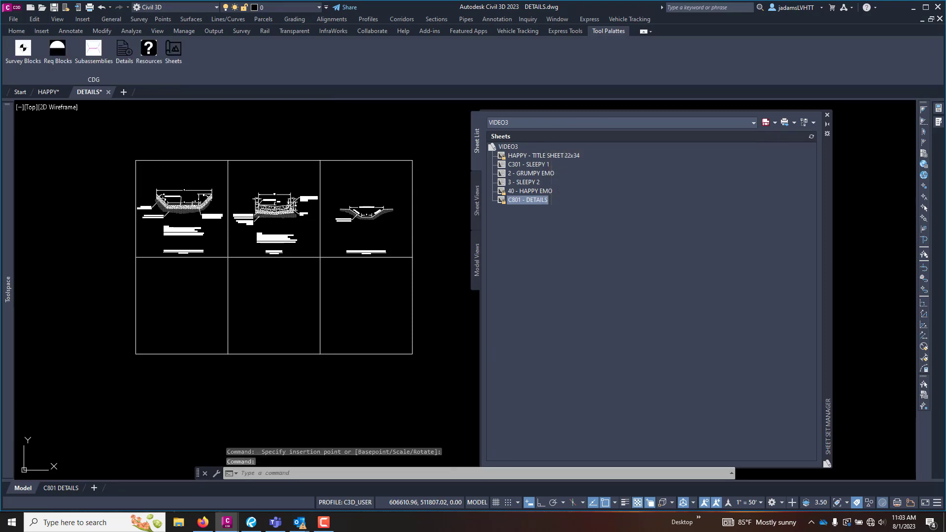
pyautogui.moveTo(187, 193); pyautogui.dragTo(148, 205, button='middle')
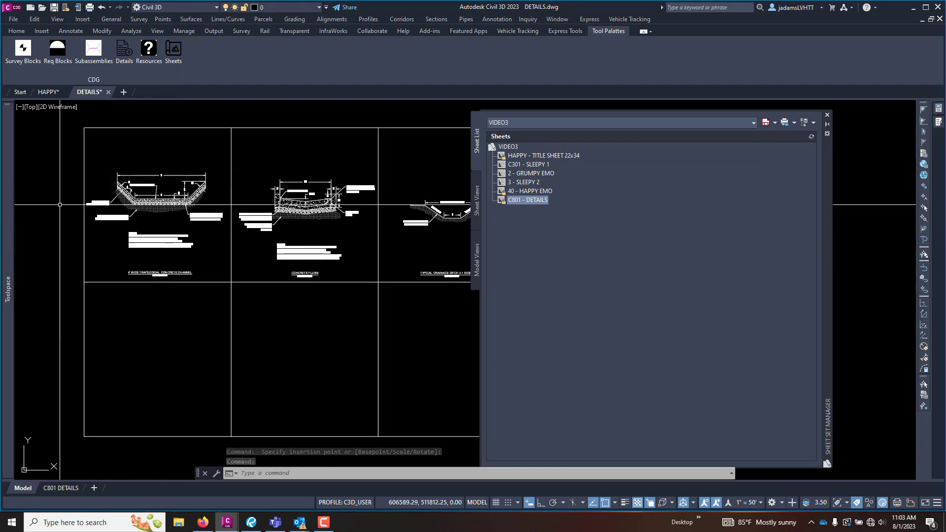
pyautogui.scroll(4, 119, 233)
pyautogui.scroll(-3, 105, 219)
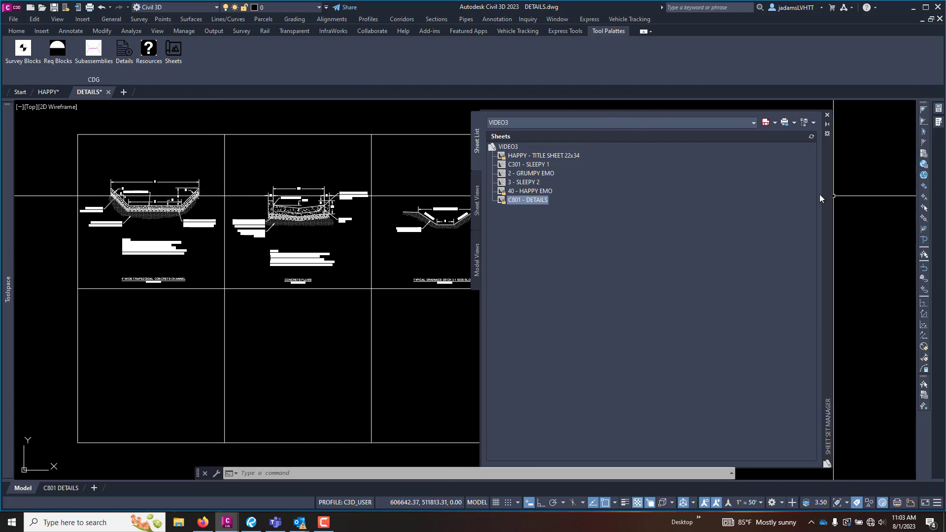
pyautogui.scroll(-2, 245, 262)
pyautogui.scroll(2, 236, 246)
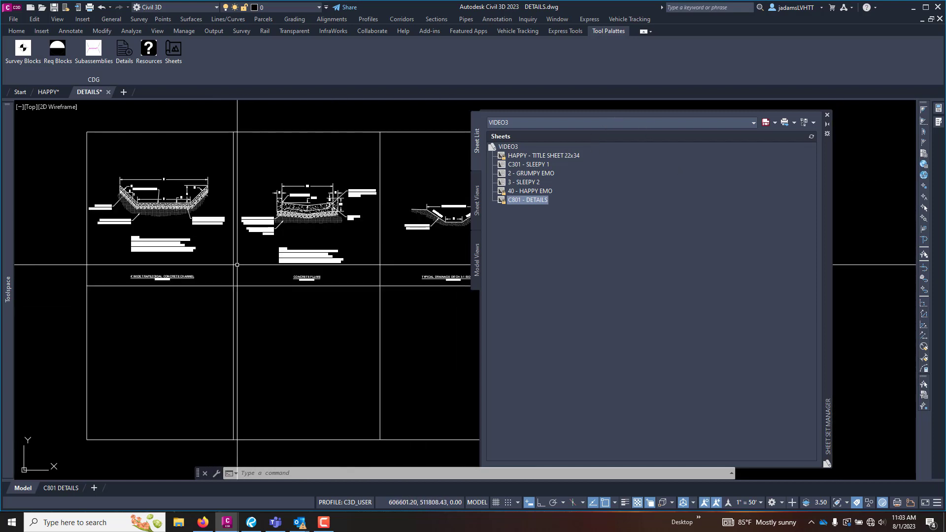
pyautogui.scroll(-2, 201, 226)
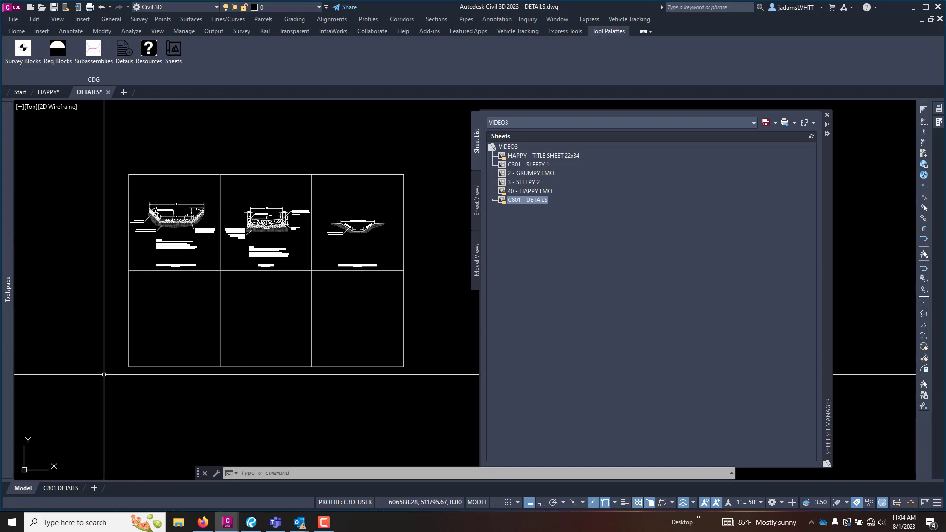
pyautogui.moveTo(8, 446)
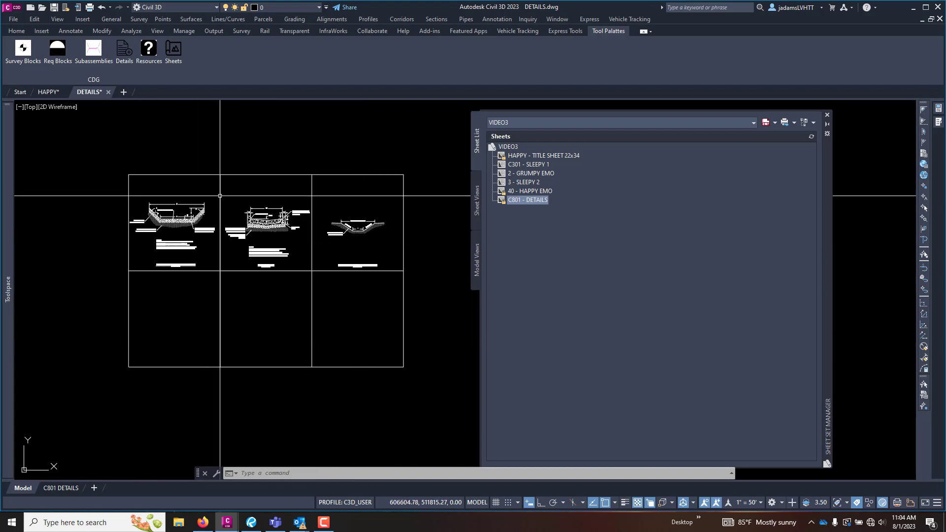
pyautogui.click(61, 488)
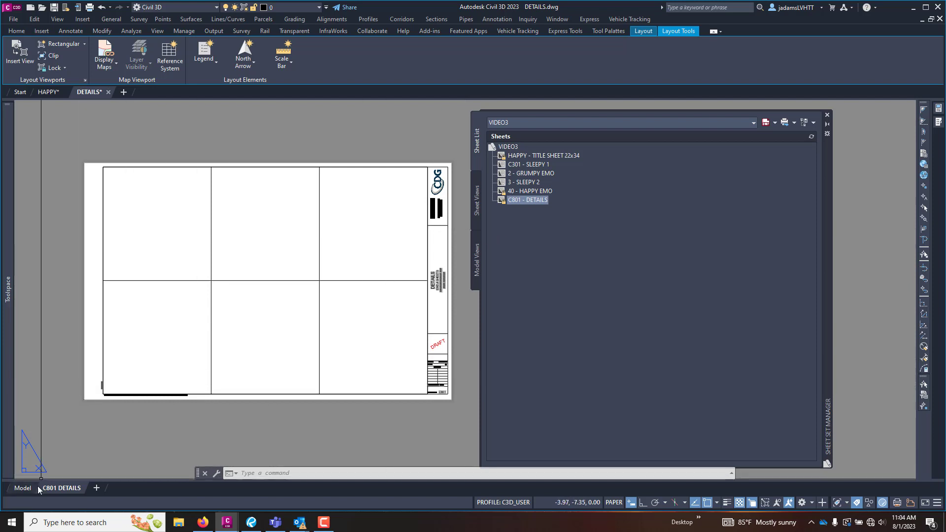
pyautogui.click(23, 489)
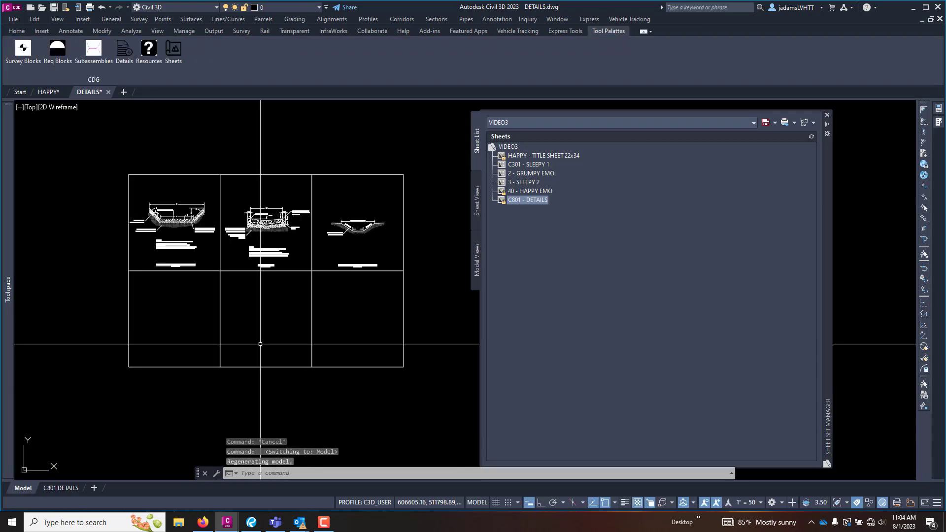
pyautogui.scroll(4, 225, 319)
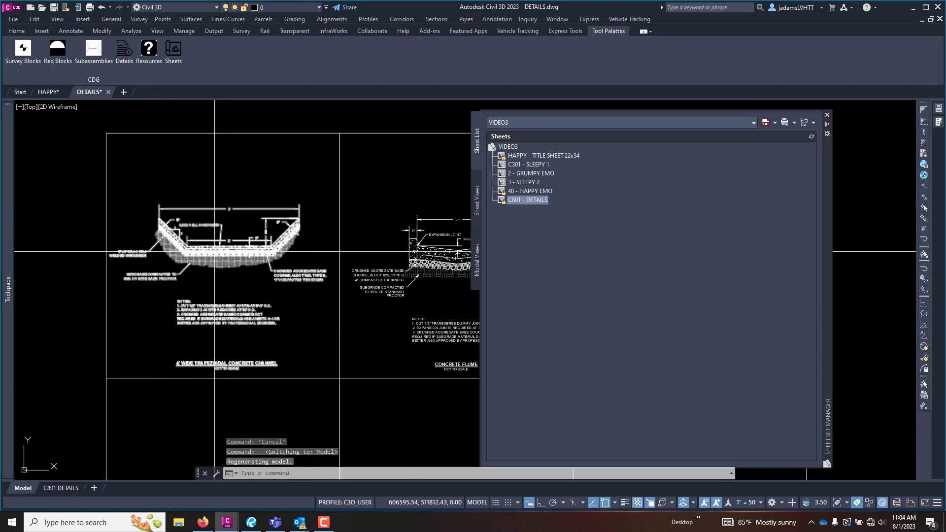
pyautogui.moveTo(224, 320); pyautogui.dragTo(257, 316, button='middle')
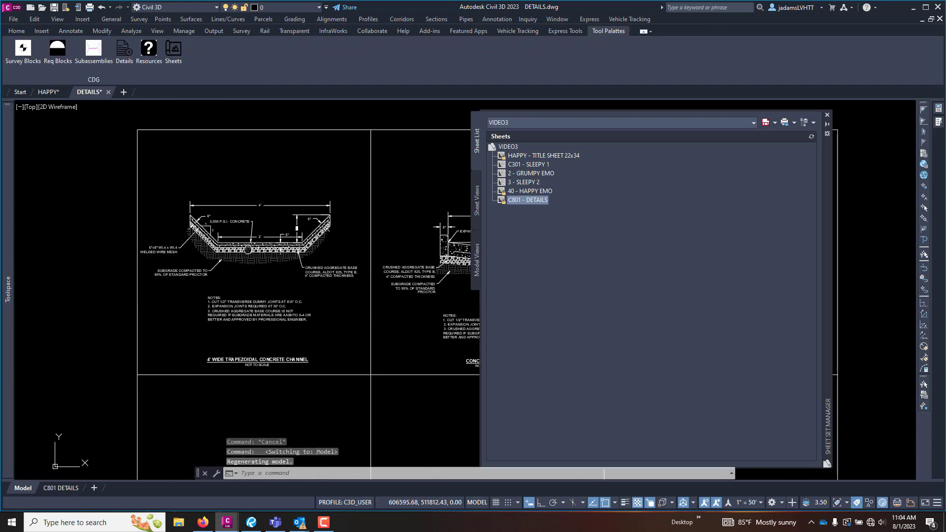
# Save the DETAILS drawing
pyautogui.rightClick(90, 94)
pyautogui.click(111, 121)
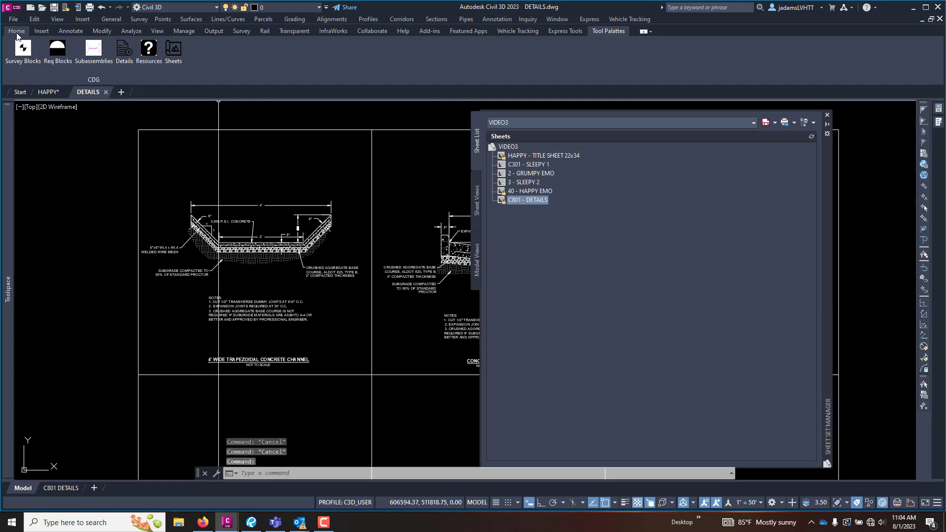
pyautogui.click(16, 32)
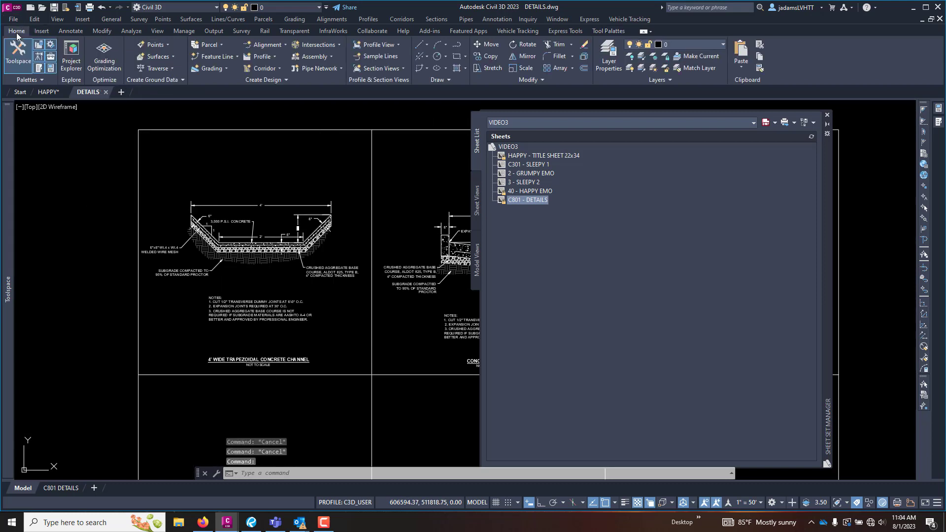
# Create a named view CONCRETE CHANNEL with a window framing the channel detail
pyautogui.click(157, 31)
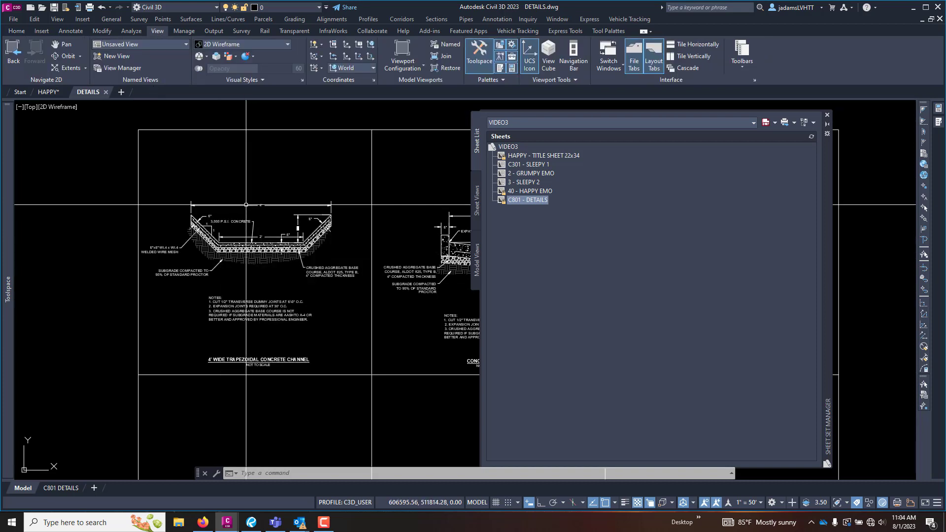
pyautogui.click(117, 56)
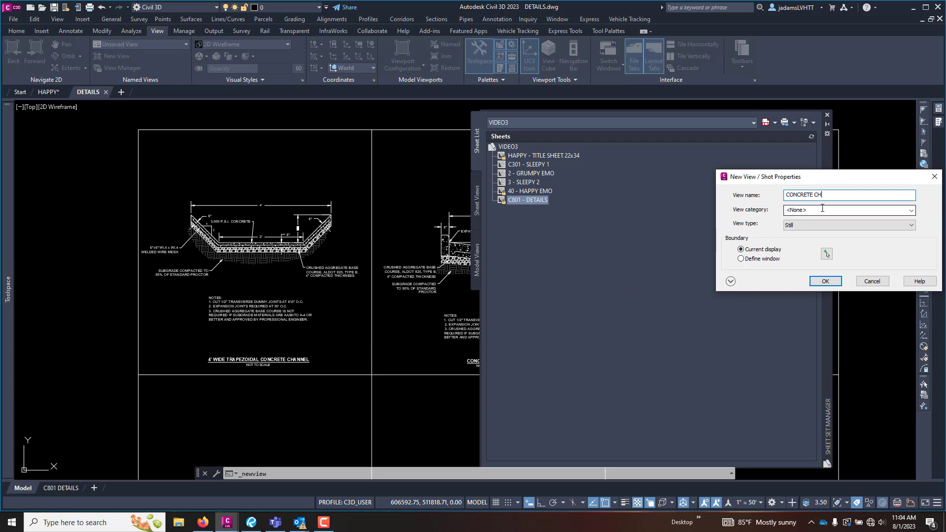
pyautogui.click(742, 259)
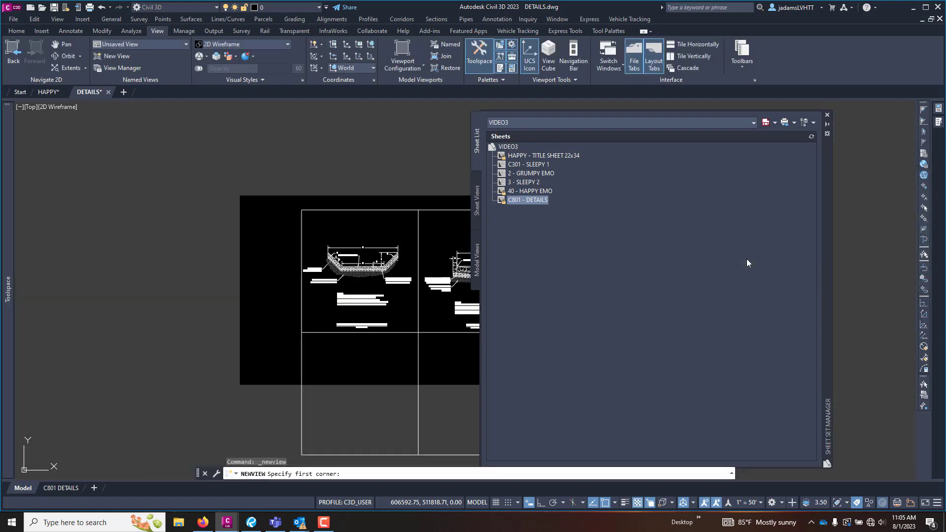
pyautogui.click(302, 210)
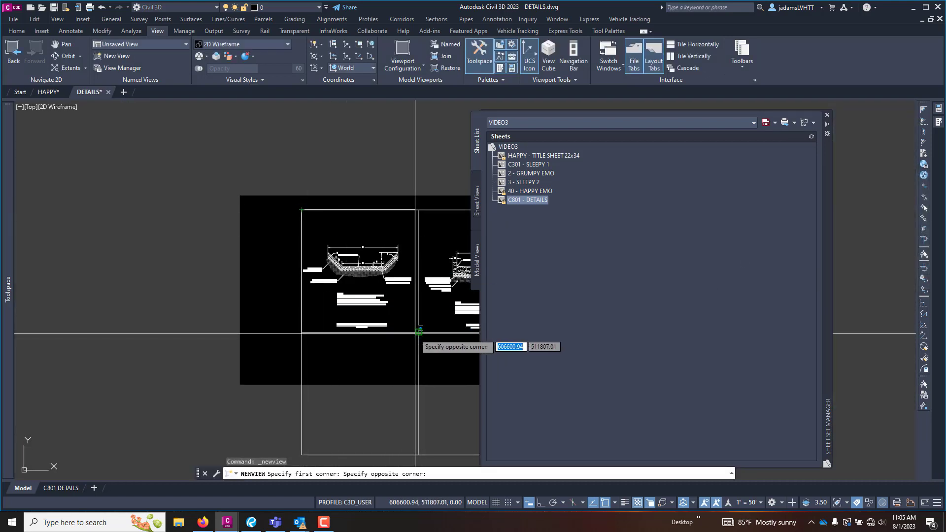
pyautogui.click(419, 333)
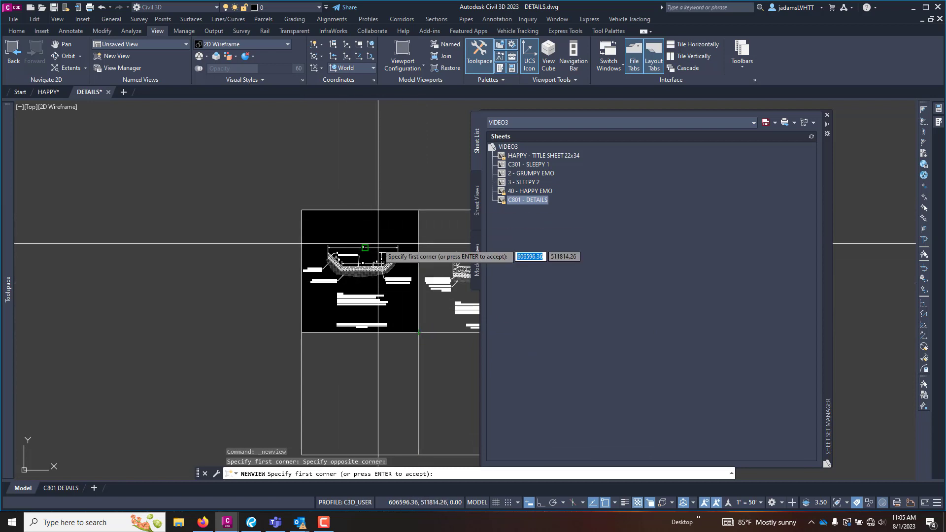
pyautogui.press('Return')
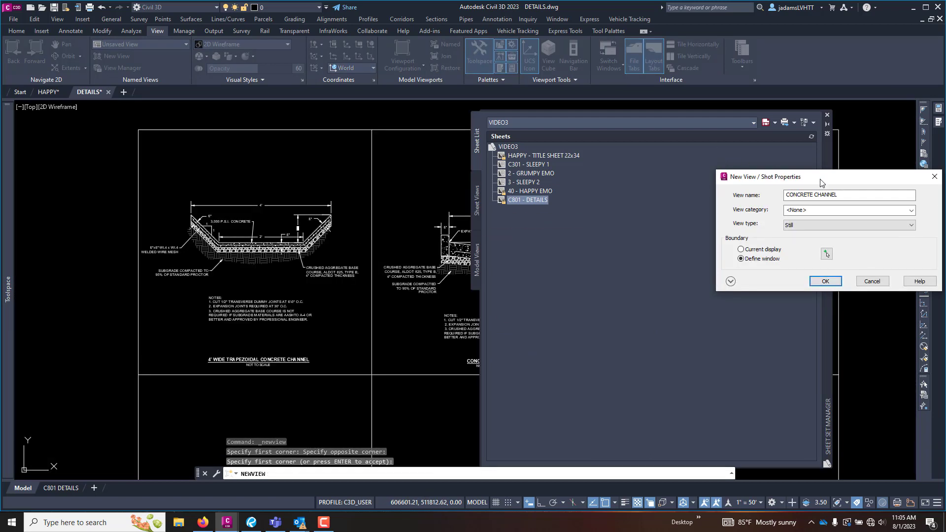
pyautogui.moveTo(820, 180); pyautogui.dragTo(648, 177)
pyautogui.click(647, 280)
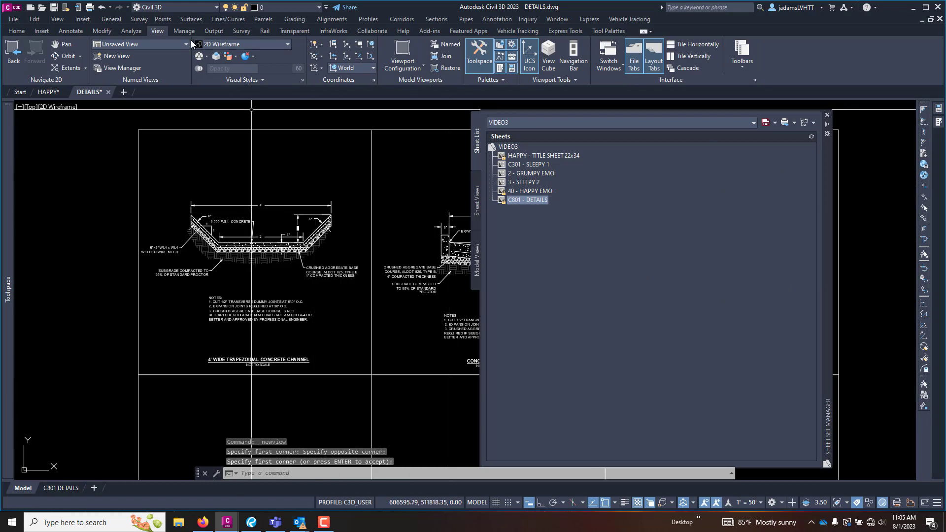
pyautogui.click(151, 49)
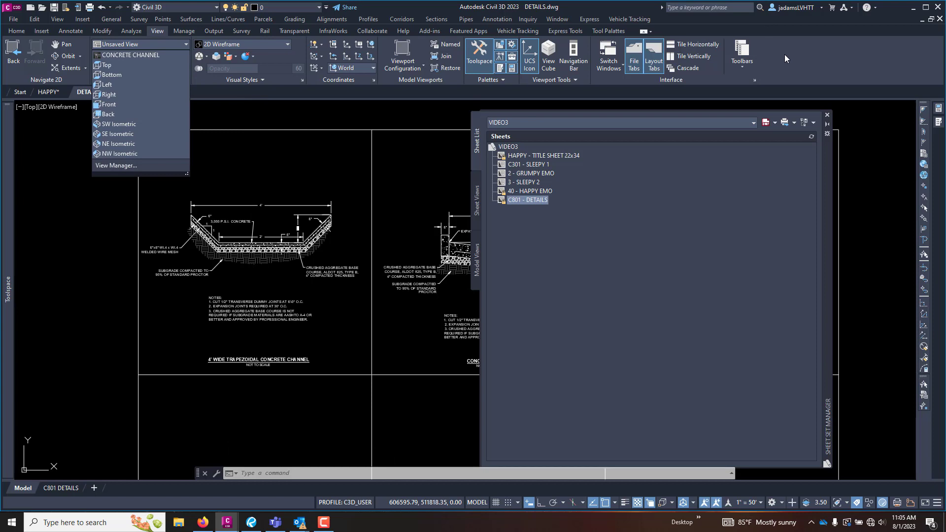
# Cancel a first new-view attempt and pan to bring the remaining details into view
pyautogui.press('Escape')
pyautogui.click(123, 57)
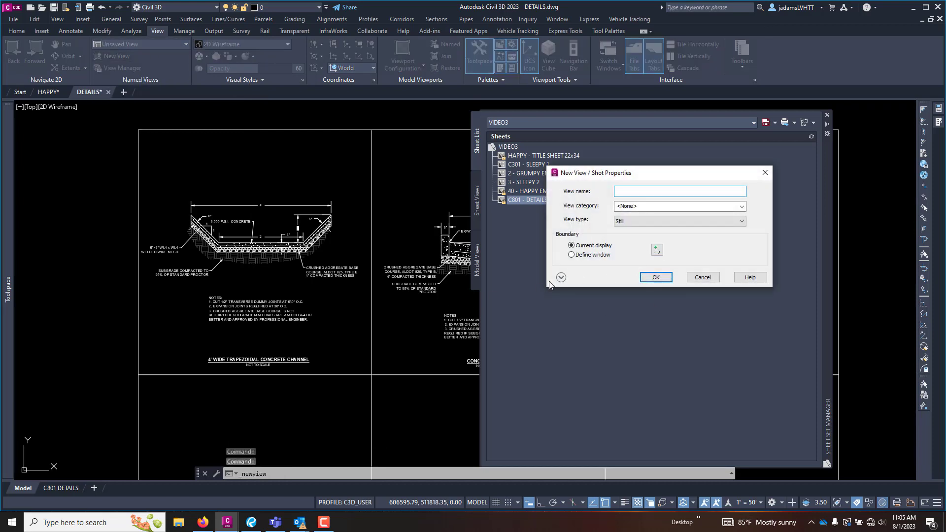
pyautogui.click(703, 277)
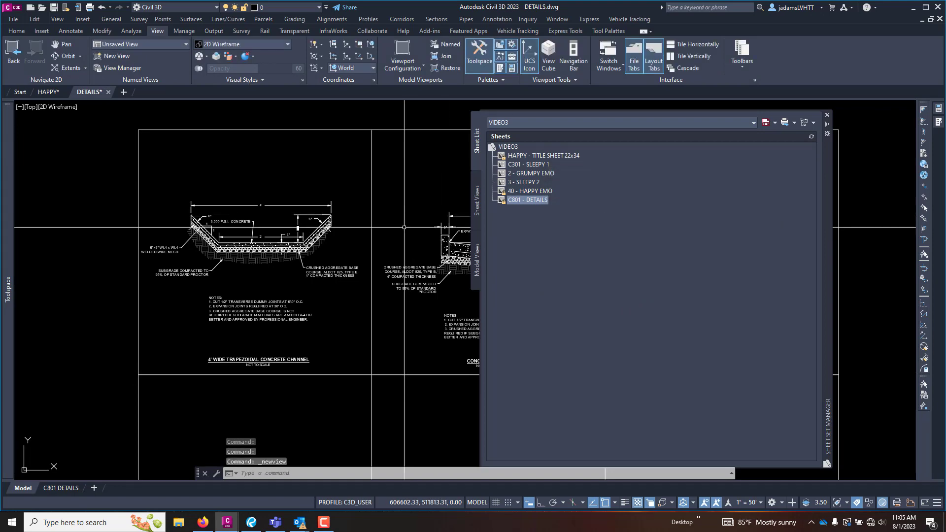
pyautogui.scroll(-2, 252, 223)
pyautogui.moveTo(388, 278); pyautogui.dragTo(233, 274, button='middle')
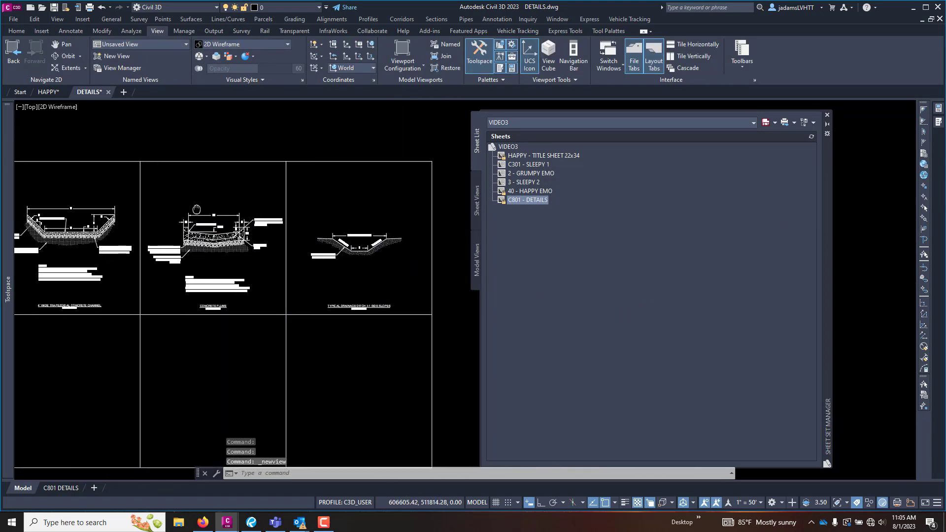
pyautogui.scroll(3, 233, 274)
pyautogui.scroll(-4, 232, 271)
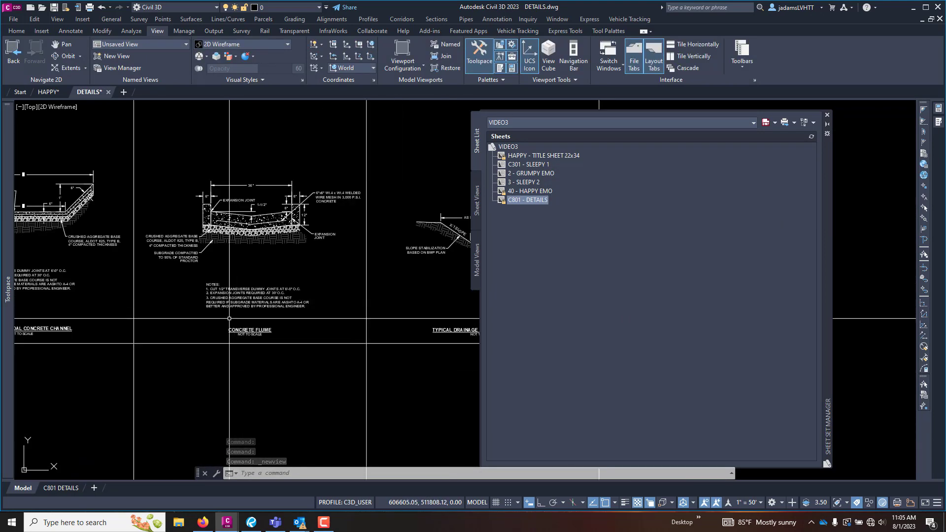
pyautogui.scroll(2, 230, 268)
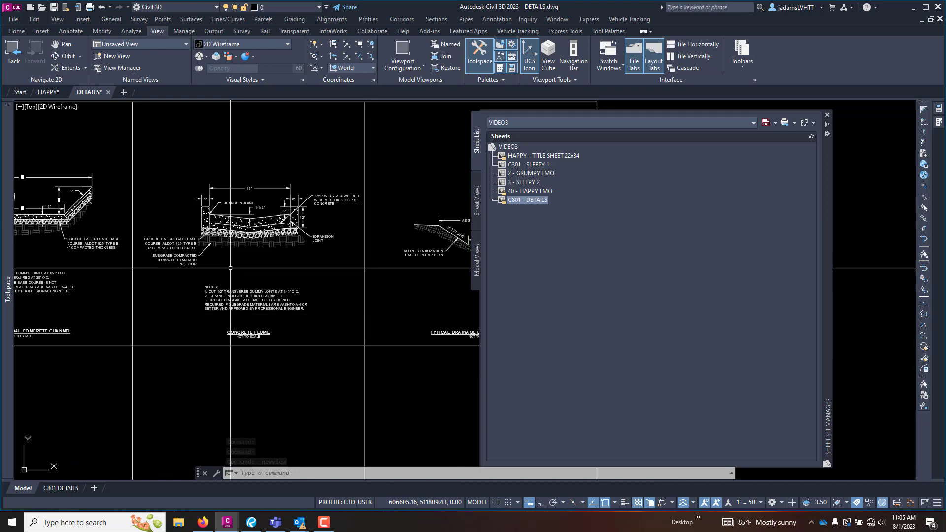
# Save a named view CONCRETE FLUME windowed around the flume detail
pyautogui.click(116, 56)
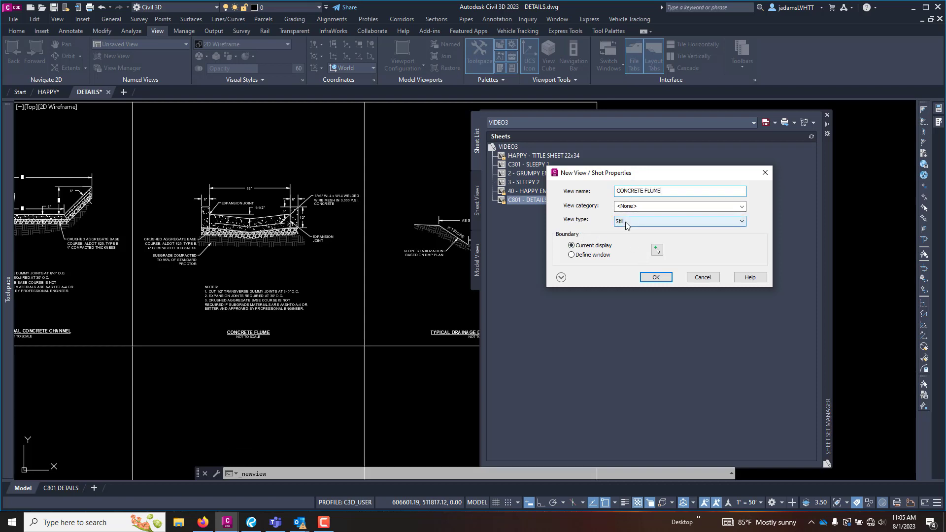
pyautogui.click(587, 254)
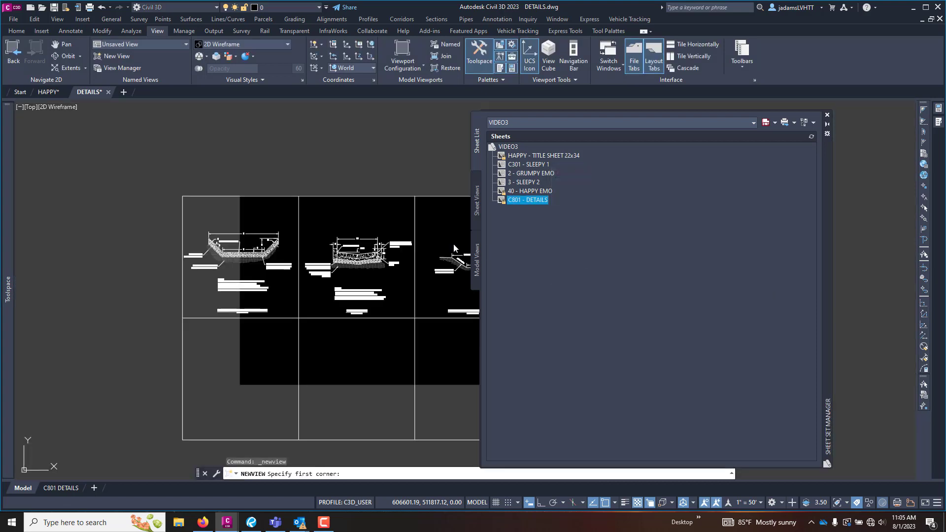
pyautogui.click(299, 196)
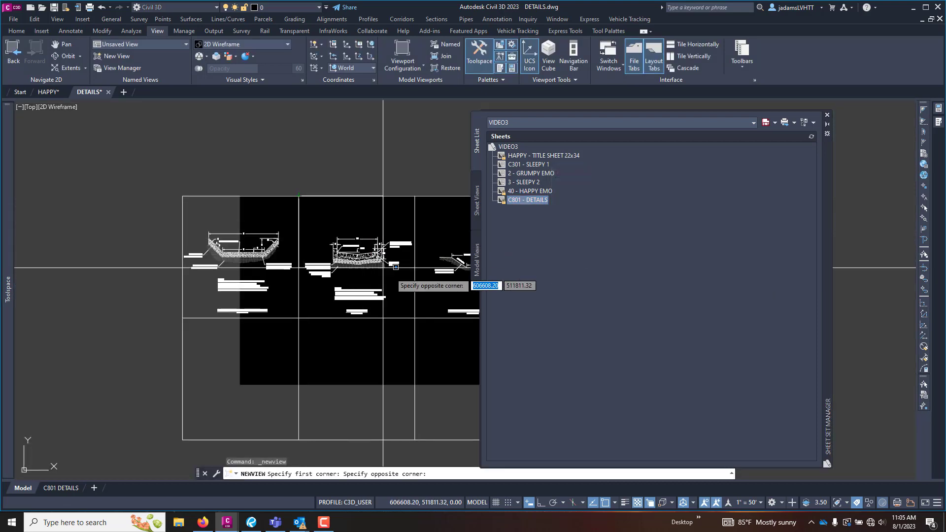
pyautogui.click(416, 318)
pyautogui.press('Return')
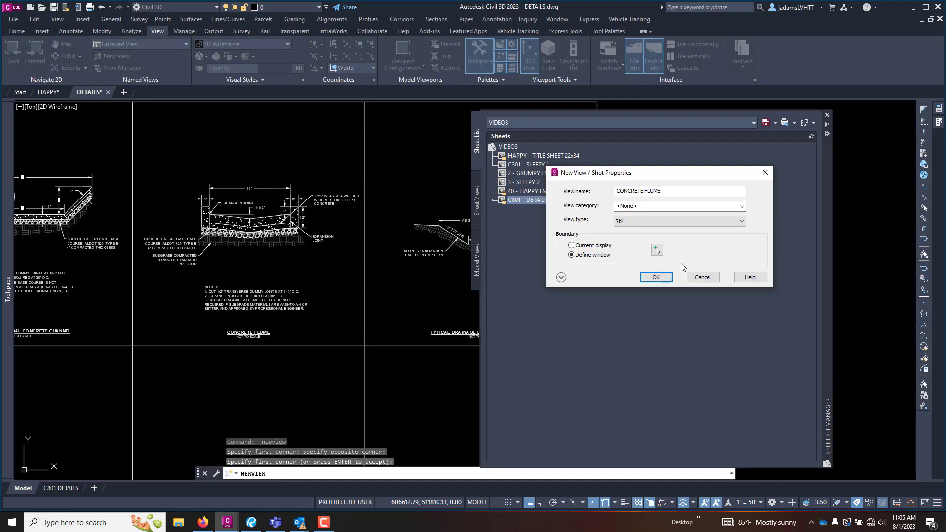
pyautogui.click(656, 277)
pyautogui.moveTo(489, 248); pyautogui.dragTo(356, 257, button='middle')
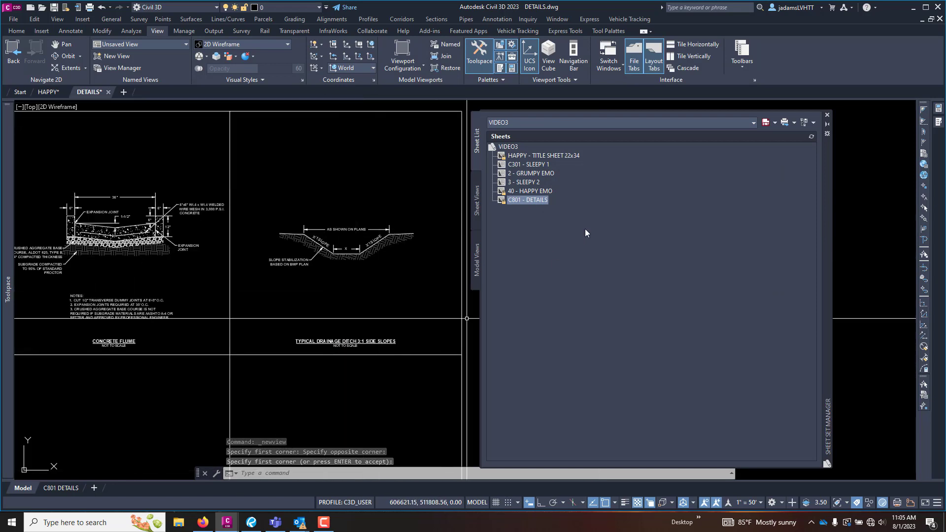
pyautogui.press('Return')
# Save a named view DITCH windowed around the 3:1 drainage ditch cell
pyautogui.click(113, 57)
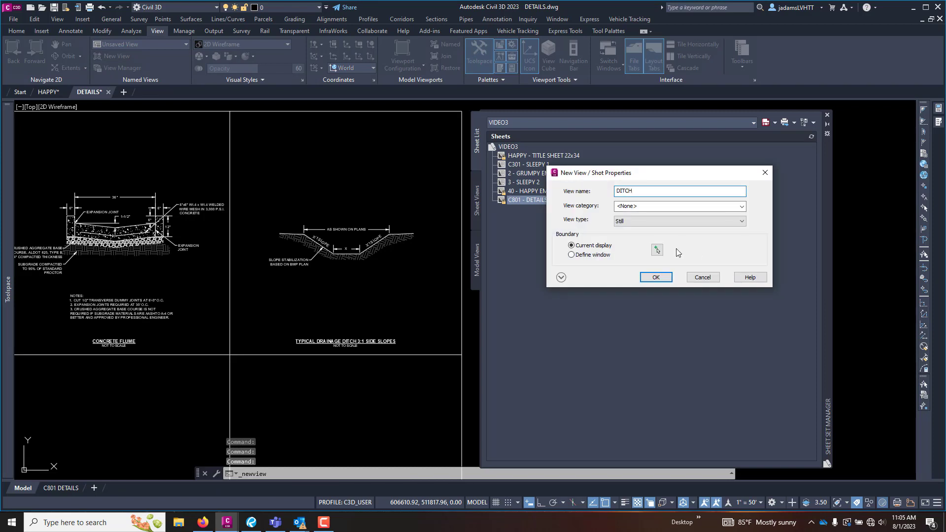
pyautogui.click(655, 252)
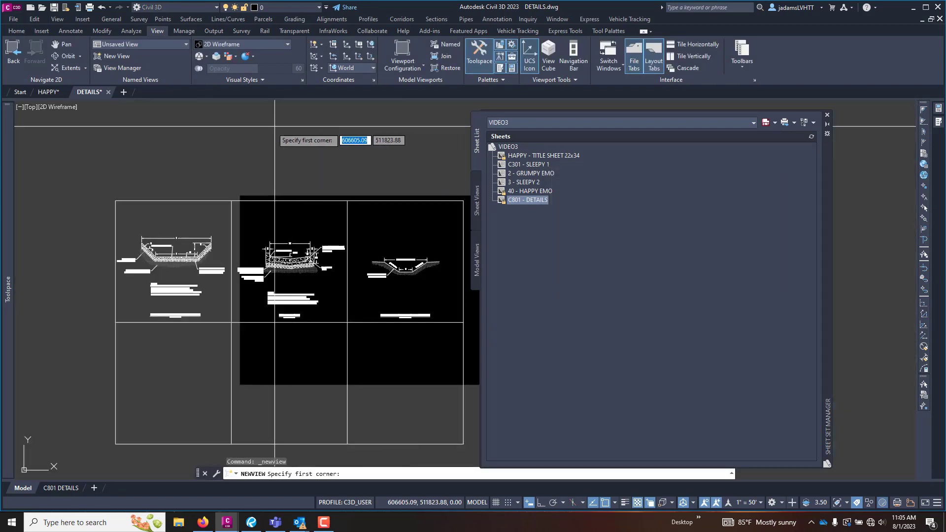
pyautogui.click(348, 202)
pyautogui.click(463, 323)
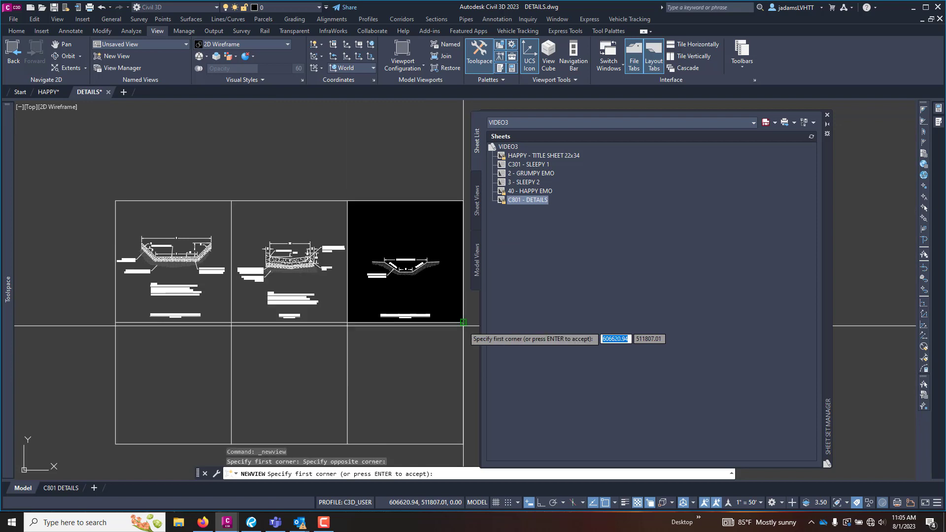
pyautogui.press('Return')
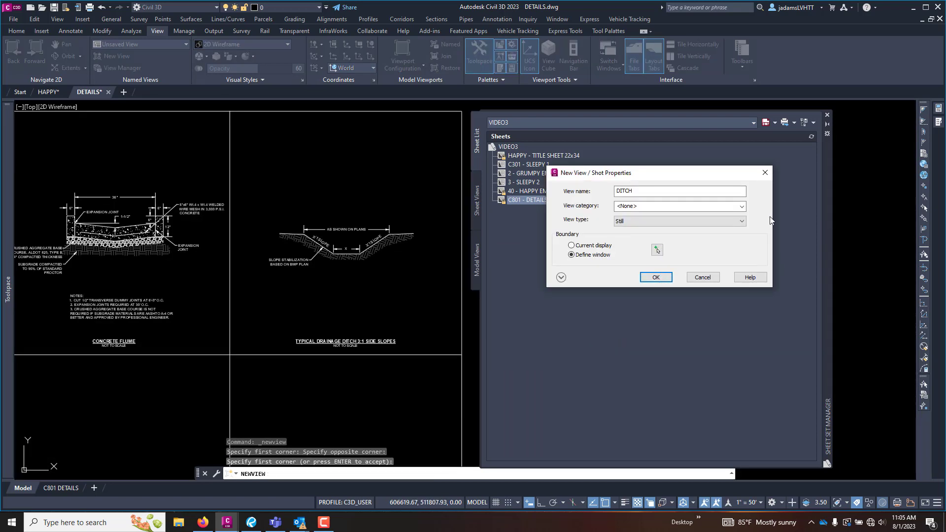
pyautogui.click(656, 277)
pyautogui.scroll(-5, 203, 265)
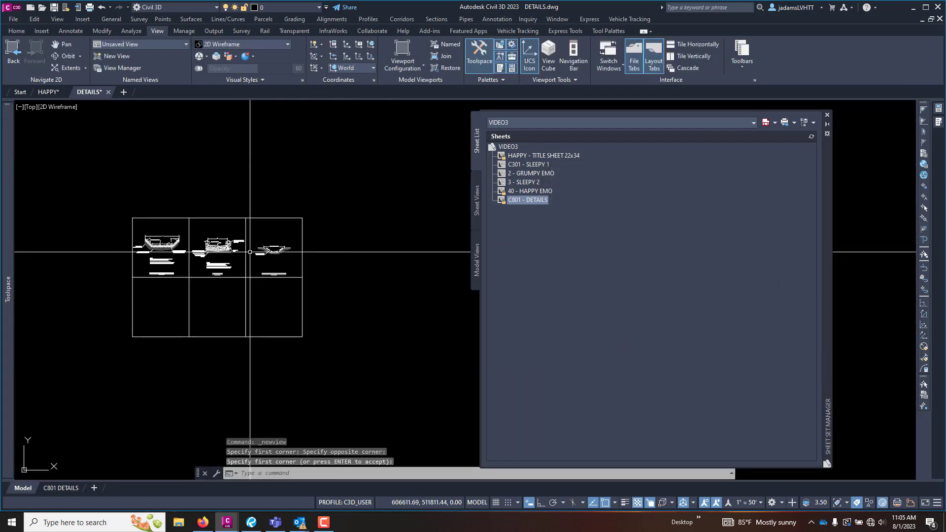
# Restore the CONCRETE CHANNEL view, zoom out, then restore CONCRETE FLUME to confirm each framing
pyautogui.scroll(-2, 203, 265)
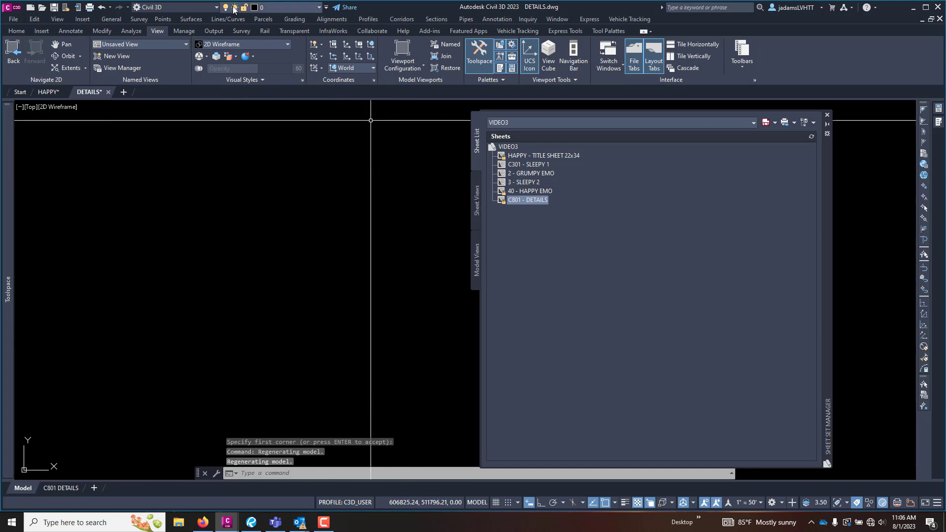
pyautogui.click(152, 48)
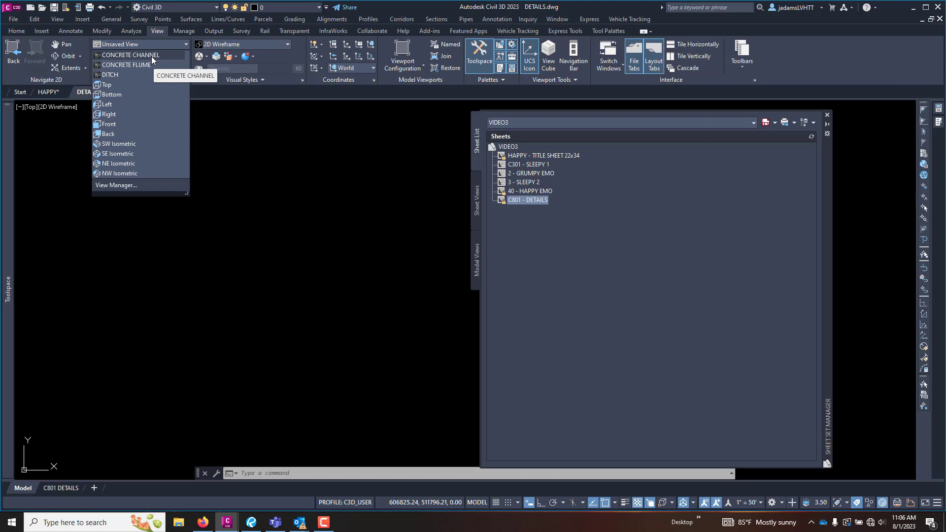
pyautogui.click(151, 57)
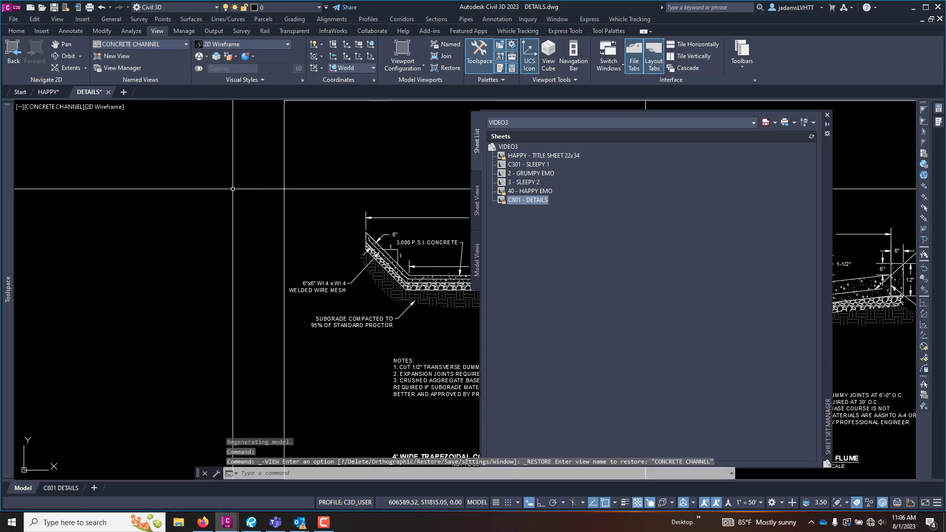
pyautogui.scroll(2, 245, 208)
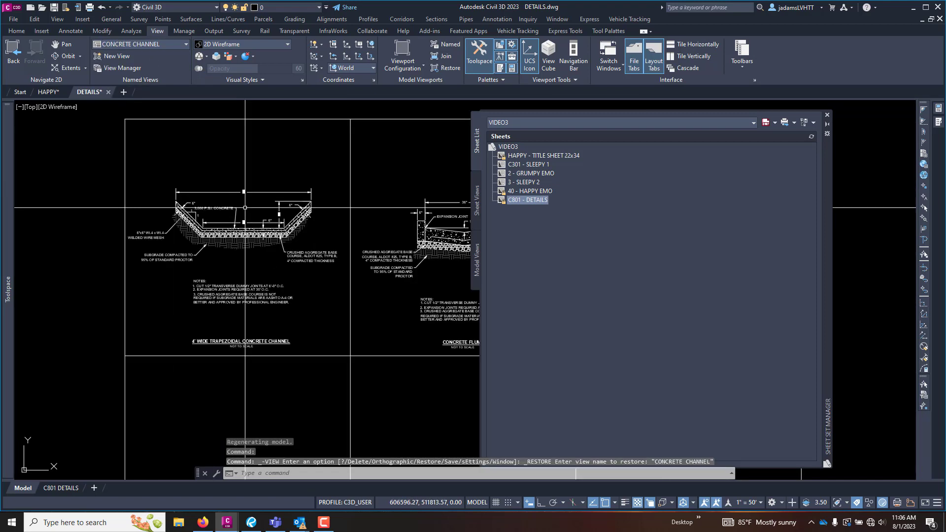
pyautogui.scroll(-10, 68, 261)
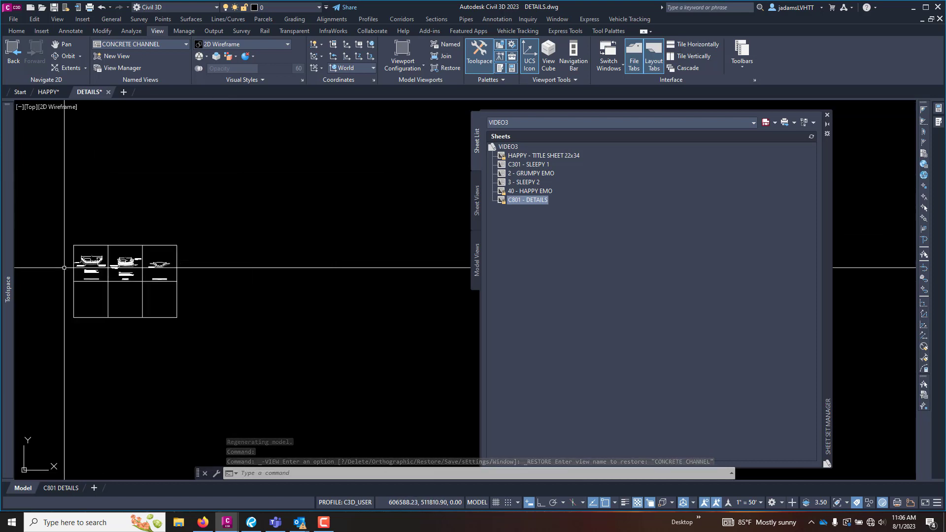
pyautogui.scroll(-3, 69, 262)
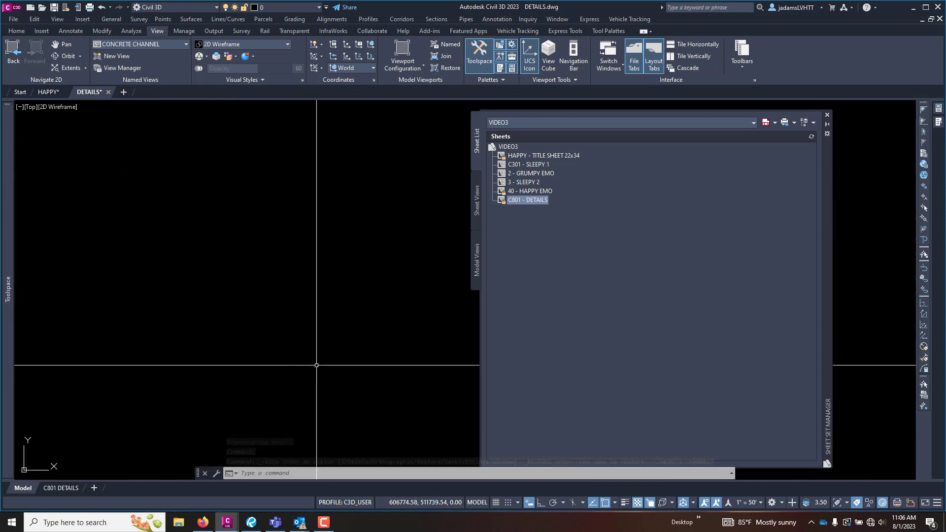
pyautogui.click(157, 43)
pyautogui.click(149, 66)
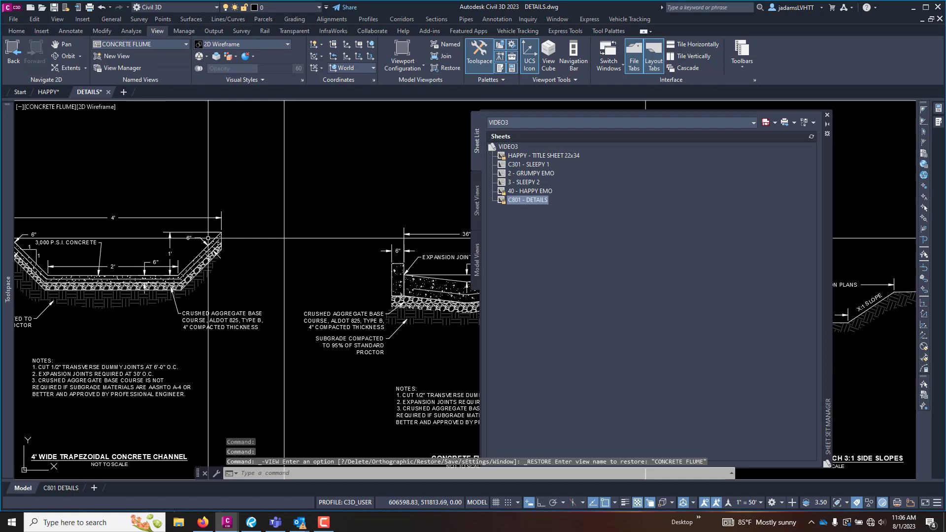
pyautogui.scroll(-2, 241, 232)
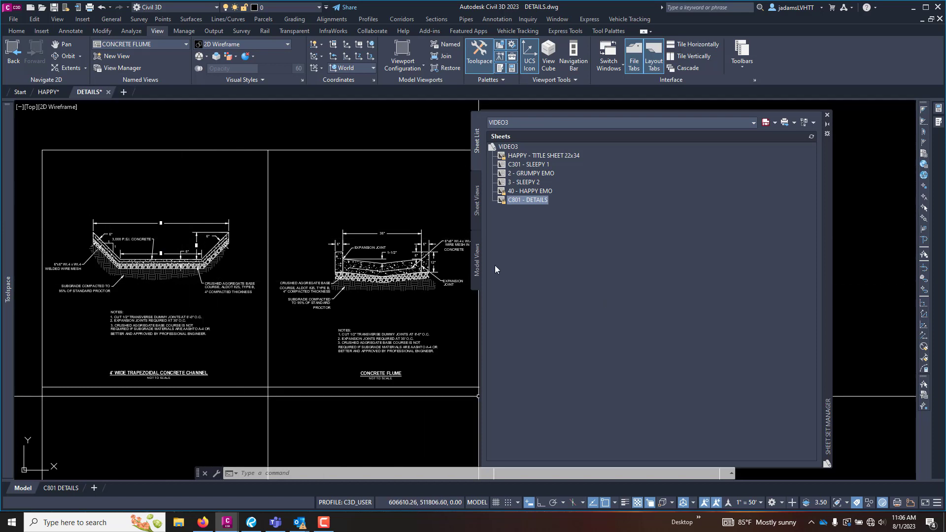
# Save the DETAILS drawing
pyautogui.rightClick(92, 93)
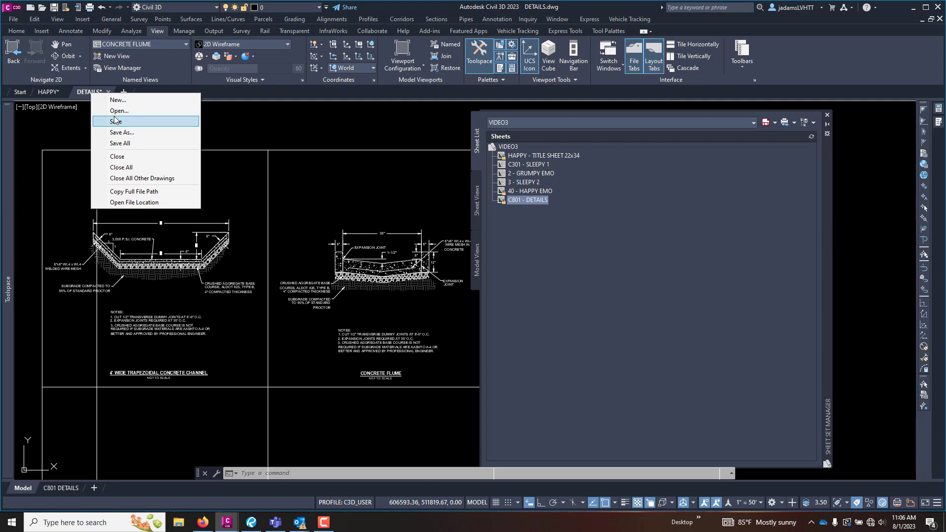
pyautogui.click(115, 121)
pyautogui.click(477, 247)
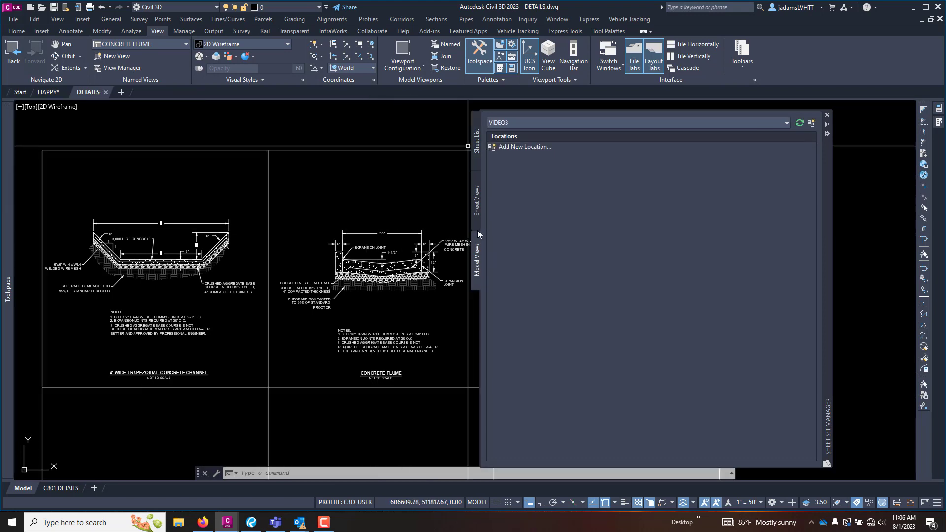
# Add vids\SHEETSETS as a model-view location and expand DETAILS.dwg to show its named views
pyautogui.click(494, 146)
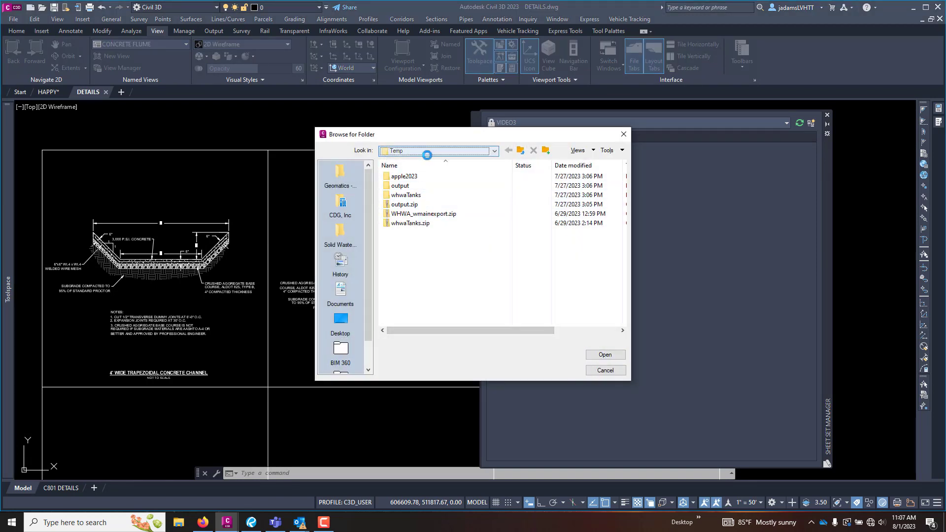
pyautogui.click(427, 150)
pyautogui.scroll(1, 429, 257)
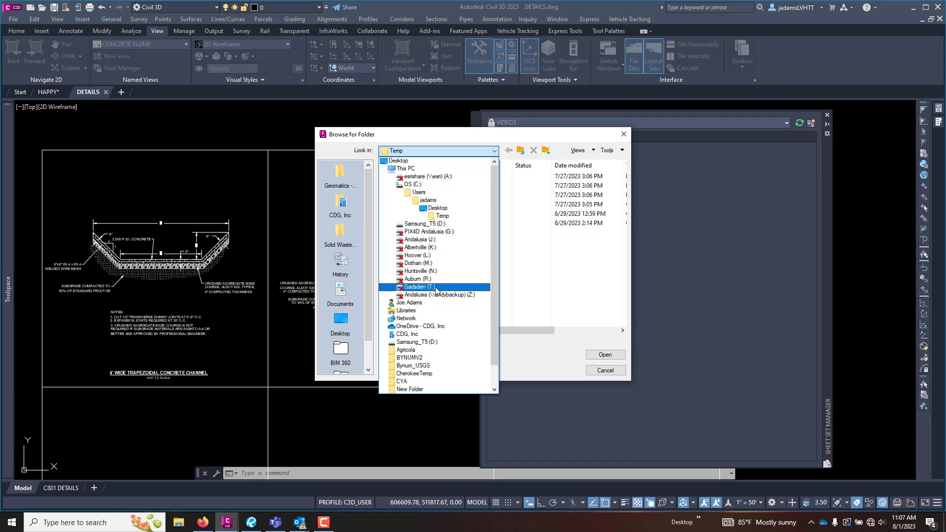
pyautogui.click(428, 327)
pyautogui.scroll(-10, 407, 272)
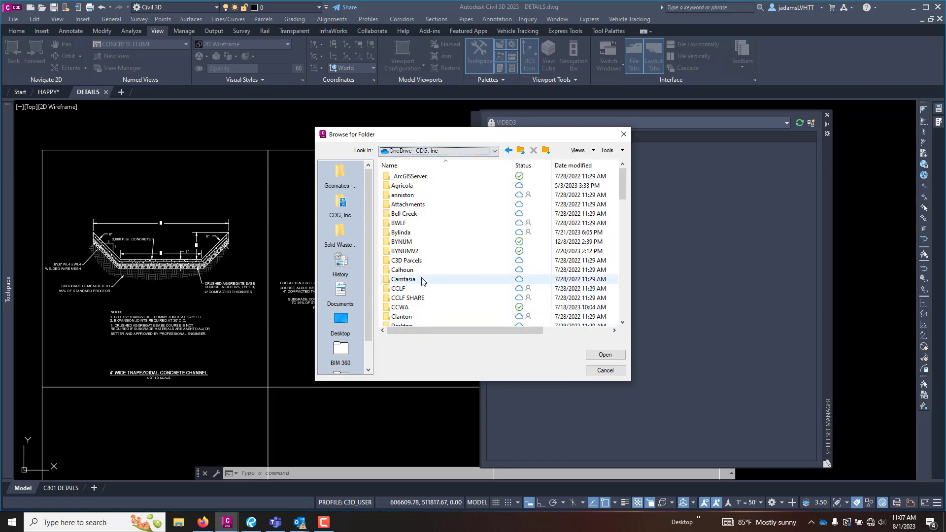
pyautogui.scroll(-7, 407, 272)
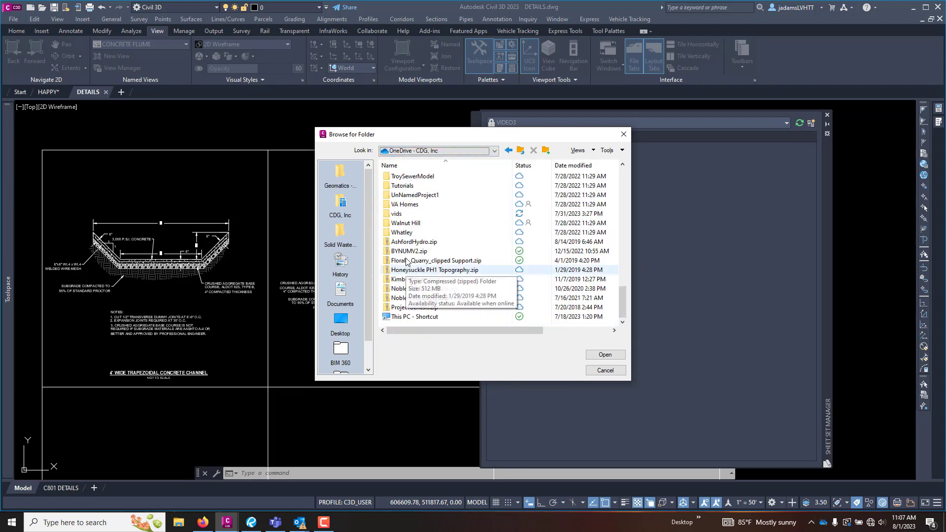
pyautogui.scroll(1, 407, 261)
pyautogui.doubleClick(406, 244)
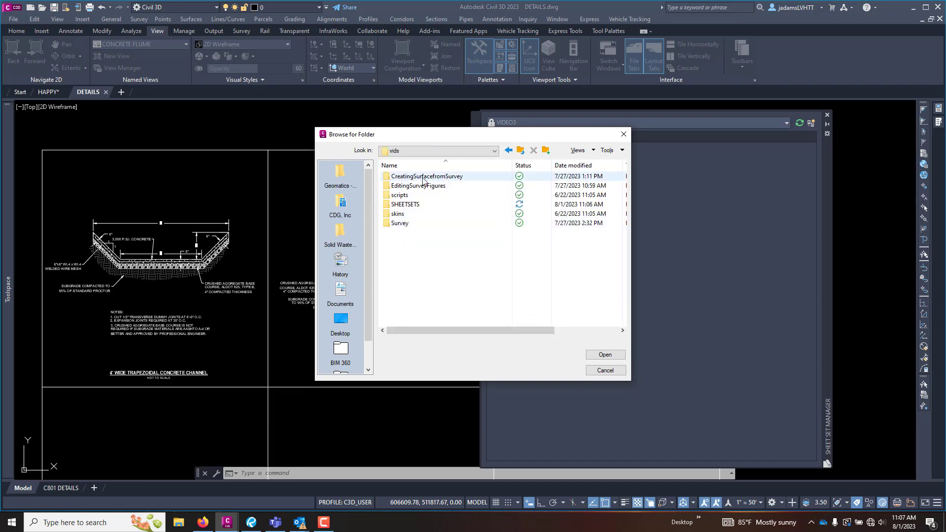
pyautogui.click(413, 207)
pyautogui.doubleClick(414, 206)
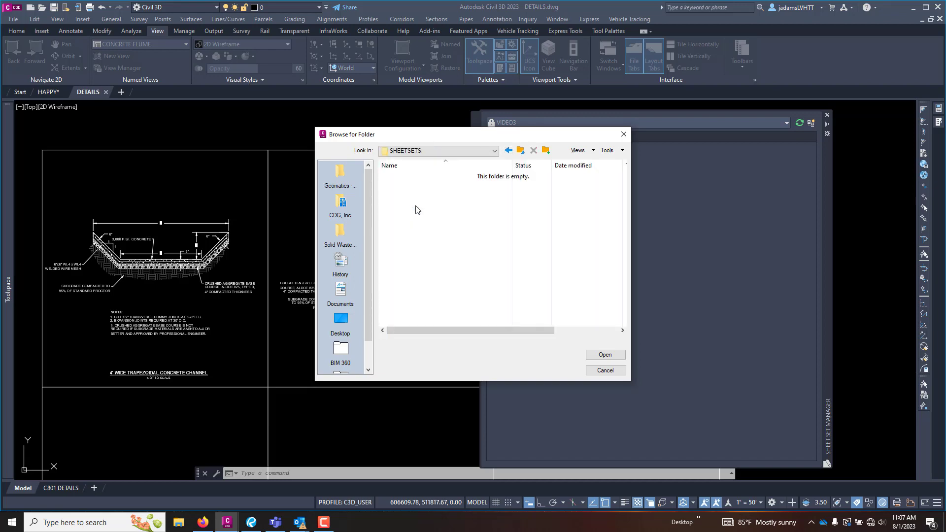
pyautogui.click(605, 355)
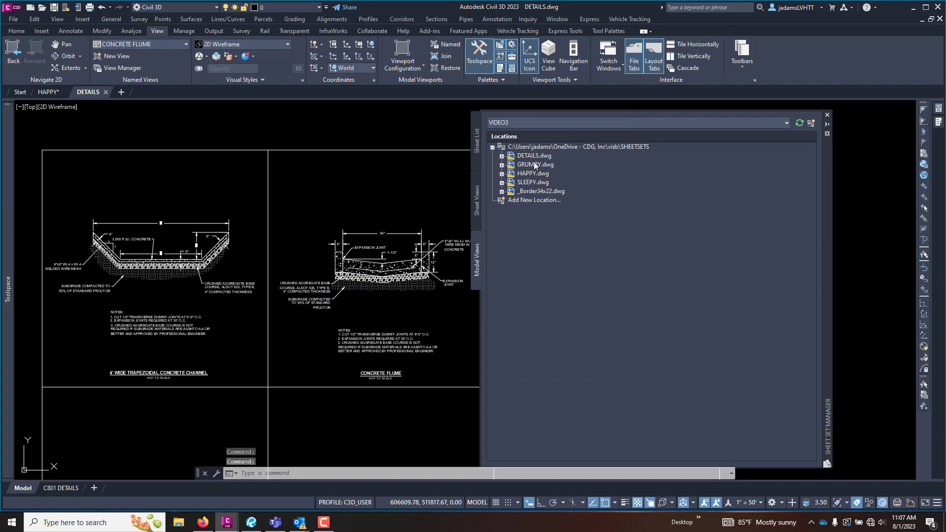
pyautogui.click(502, 157)
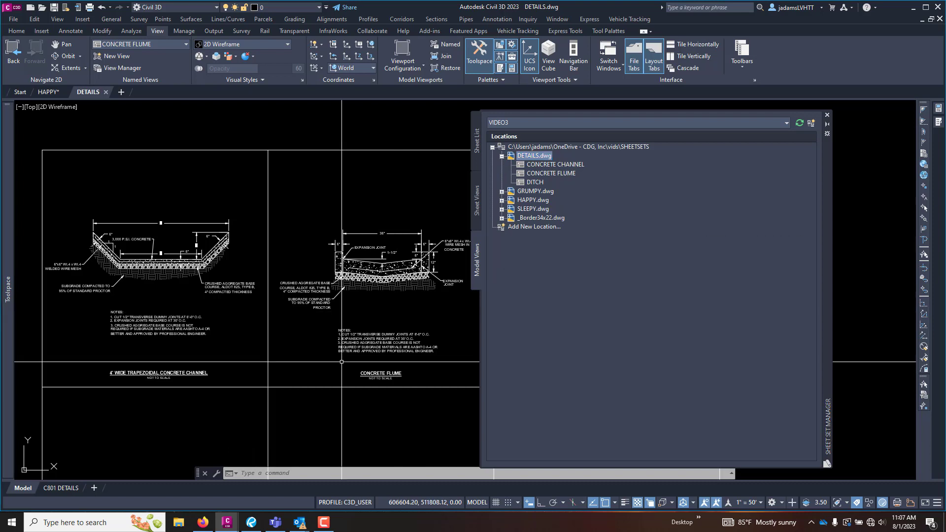
pyautogui.click(61, 488)
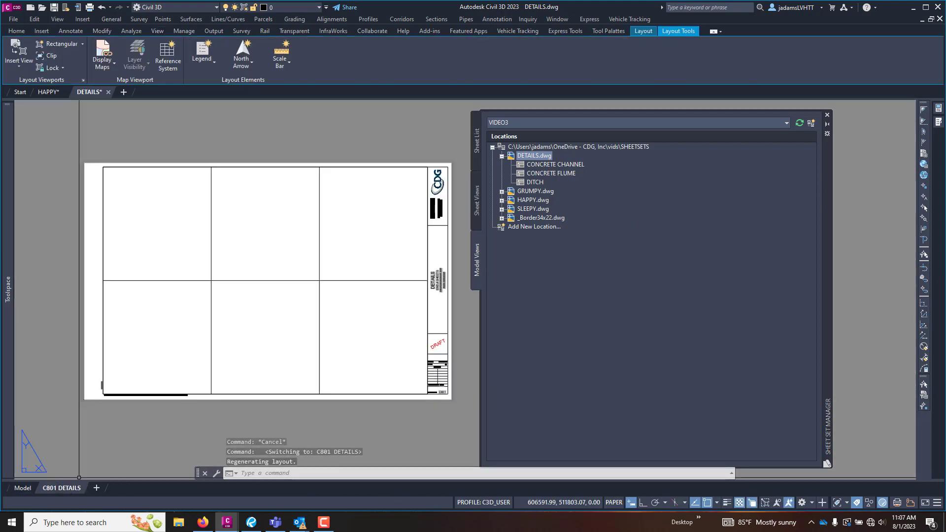
pyautogui.click(551, 166)
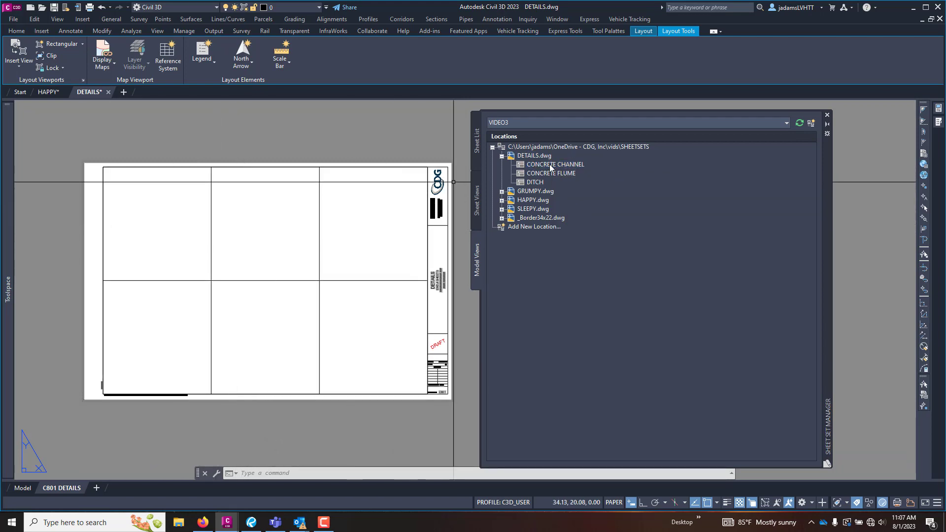
pyautogui.moveTo(552, 167); pyautogui.dragTo(313, 232)
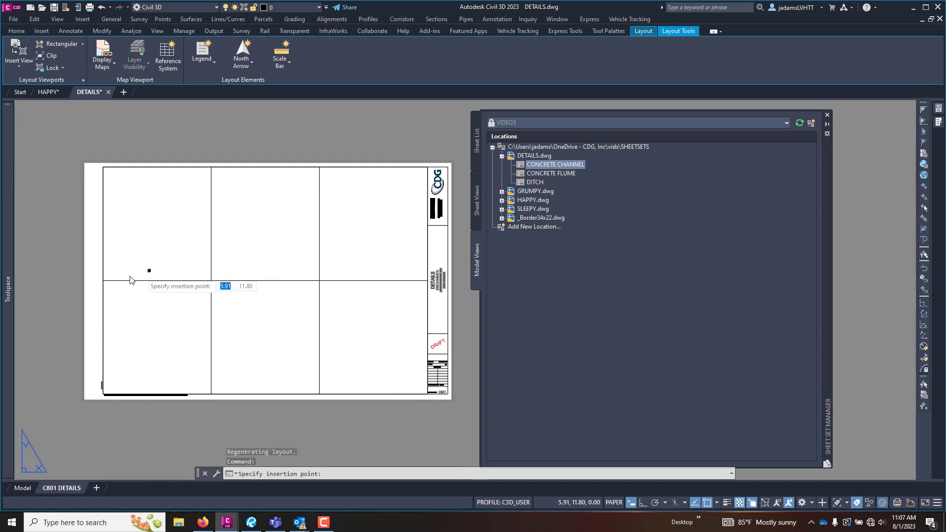
pyautogui.click(104, 284)
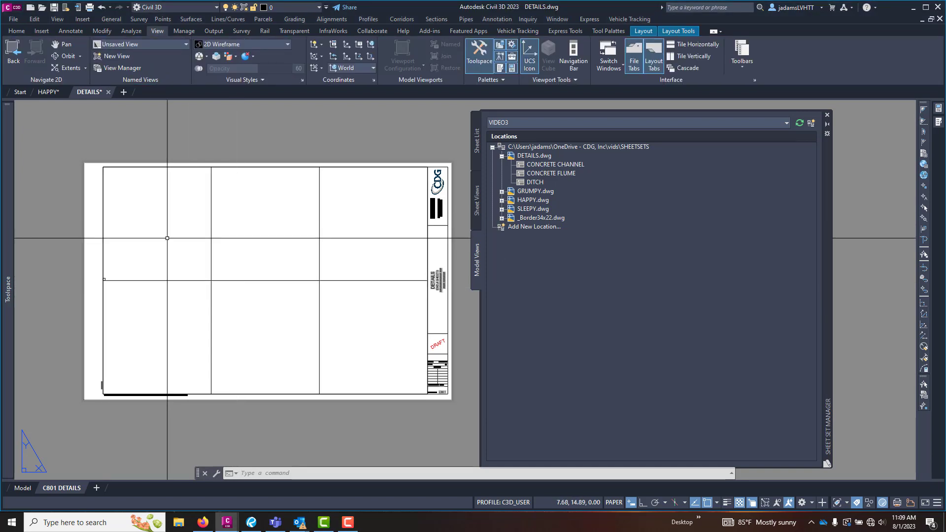
pyautogui.scroll(5, 104, 276)
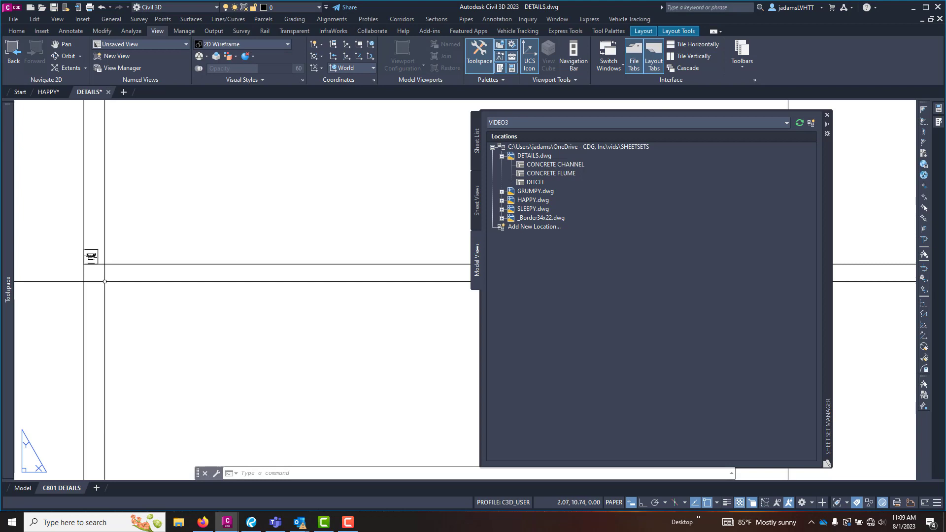
pyautogui.scroll(2, 162, 261)
pyautogui.scroll(-2, 276, 221)
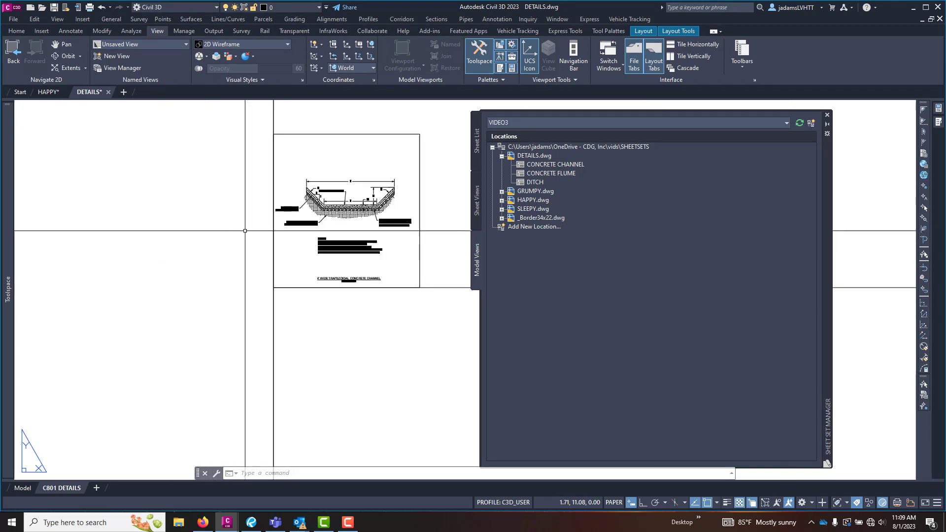
pyautogui.scroll(1, 323, 220)
pyautogui.scroll(-2, 212, 267)
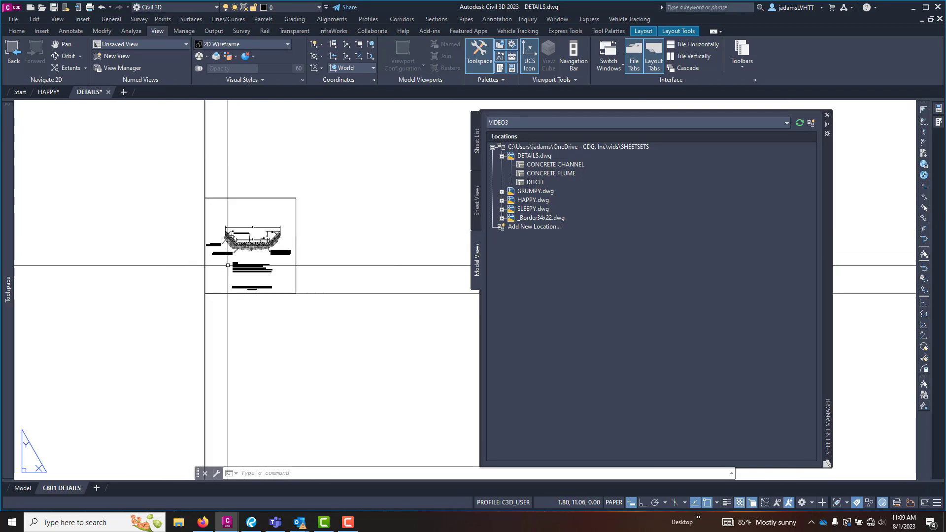
pyautogui.scroll(1, 244, 256)
pyautogui.scroll(2, 244, 257)
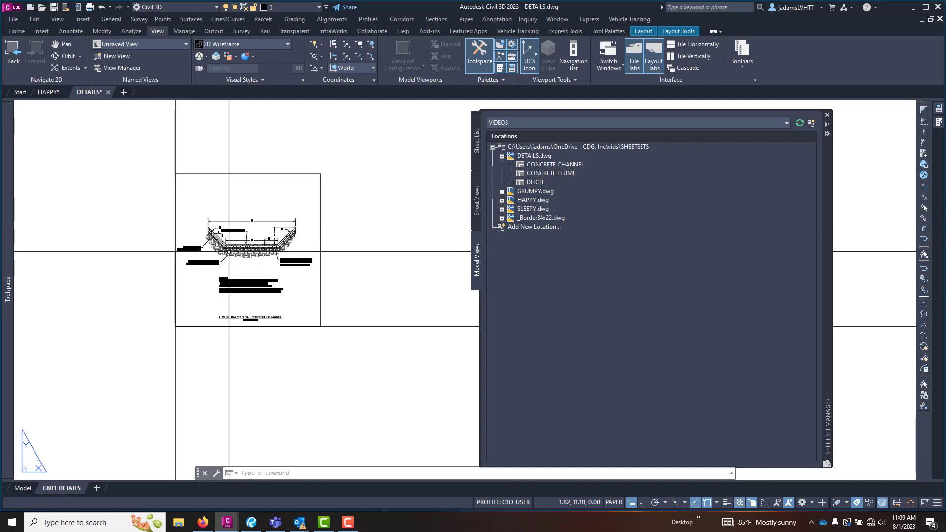
pyautogui.scroll(-3, 242, 251)
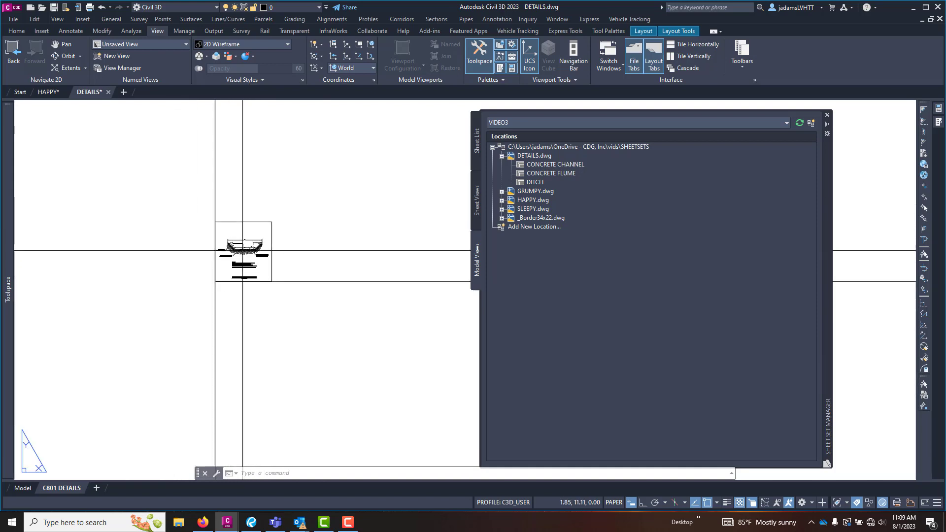
# Set the model-space annotation scale to 1" = 1'
pyautogui.click(23, 487)
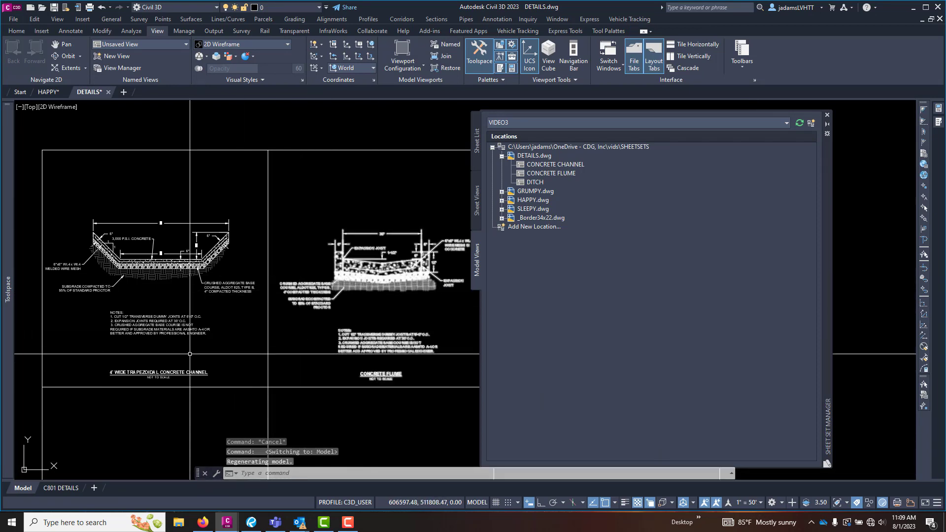
pyautogui.click(756, 502)
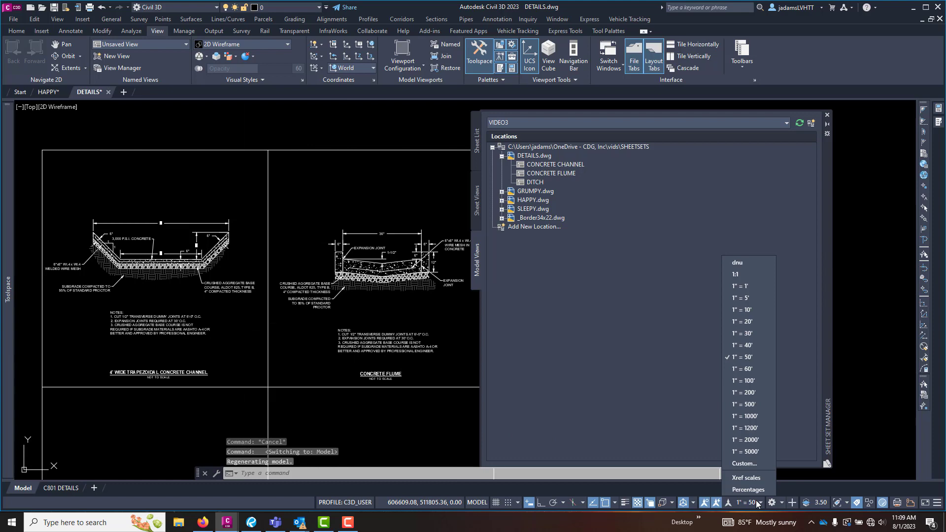
pyautogui.click(750, 287)
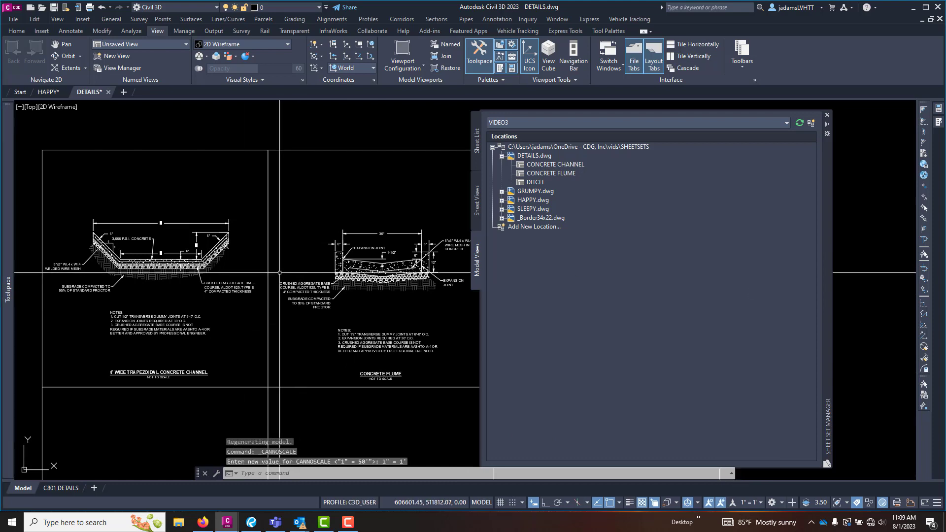
pyautogui.scroll(-5, 279, 273)
pyautogui.scroll(3, 252, 282)
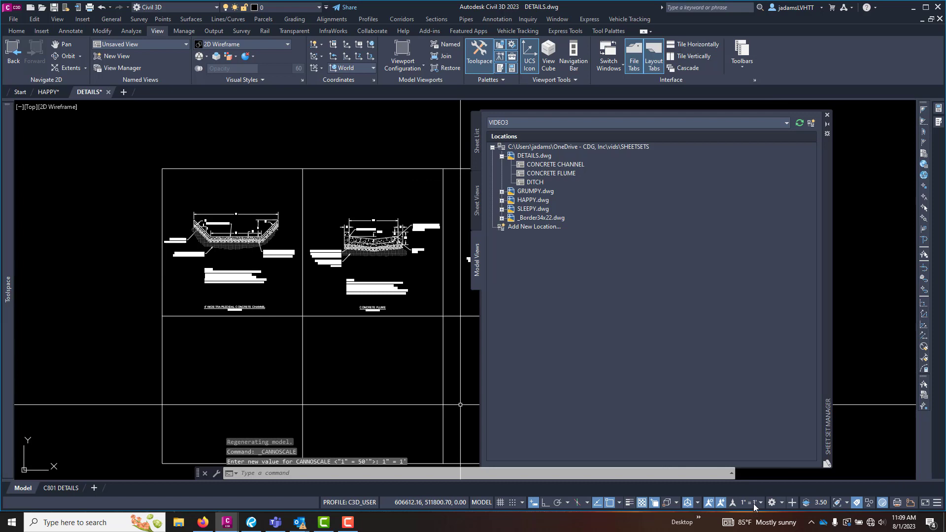
# In View Manager, expand the model views and select CONCRETE CHANNEL
pyautogui.click(127, 69)
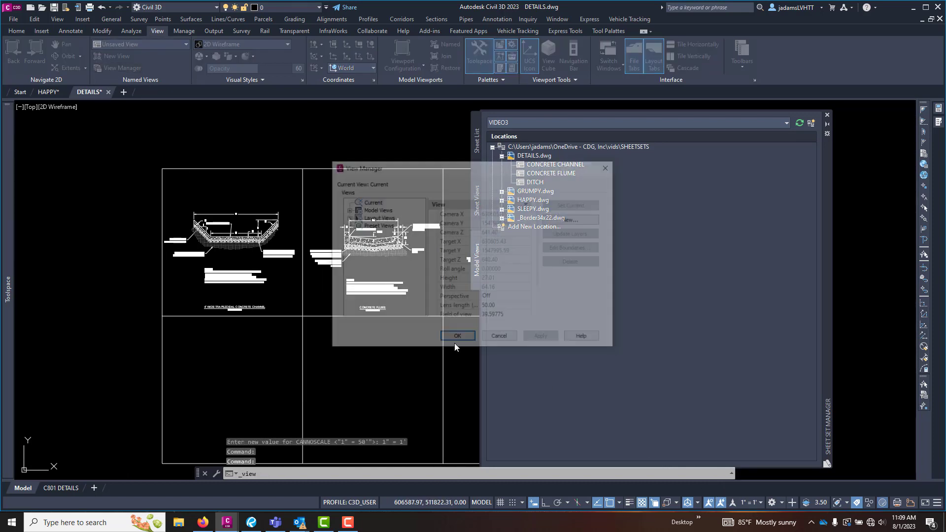
pyautogui.click(346, 210)
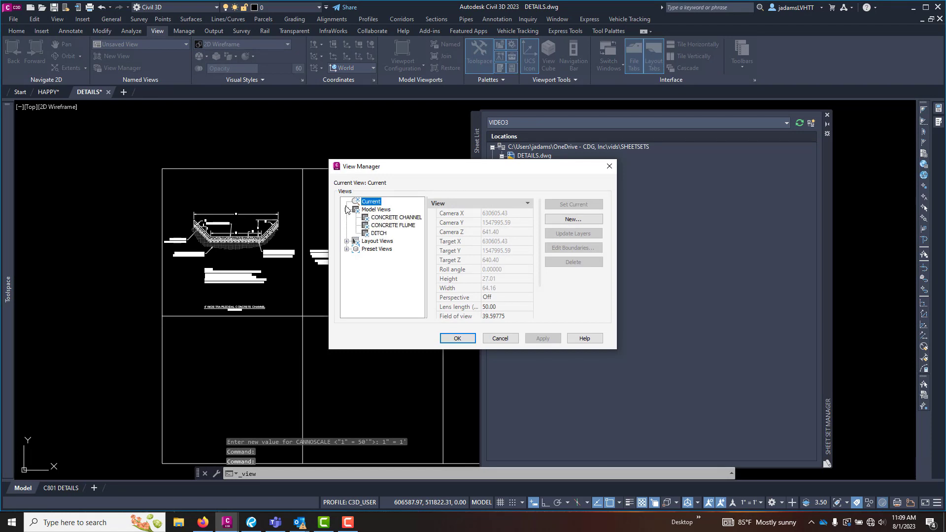
pyautogui.click(381, 218)
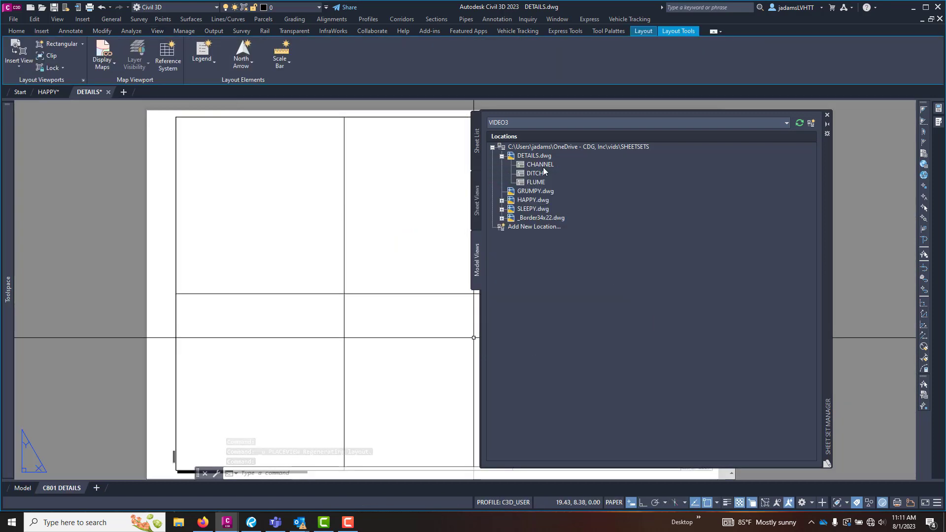
# Place the CHANNEL view in the top-left cell and DITCH in the top-middle cell
pyautogui.moveTo(543, 168); pyautogui.dragTo(324, 206)
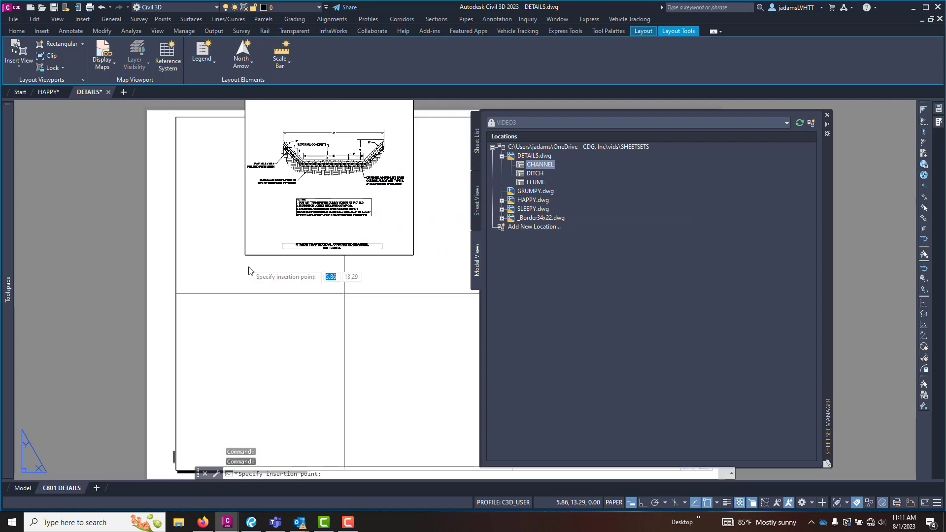
pyautogui.click(176, 293)
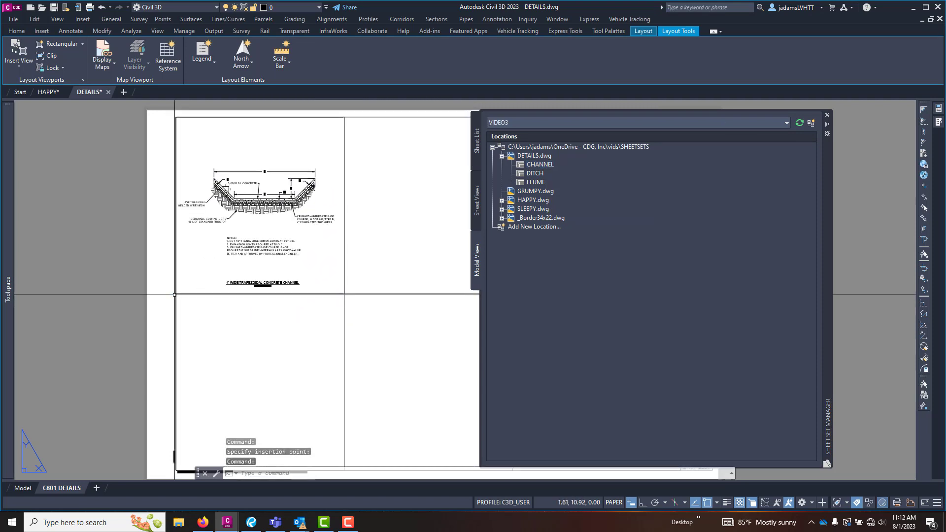
pyautogui.click(534, 173)
pyautogui.moveTo(534, 173); pyautogui.dragTo(340, 261)
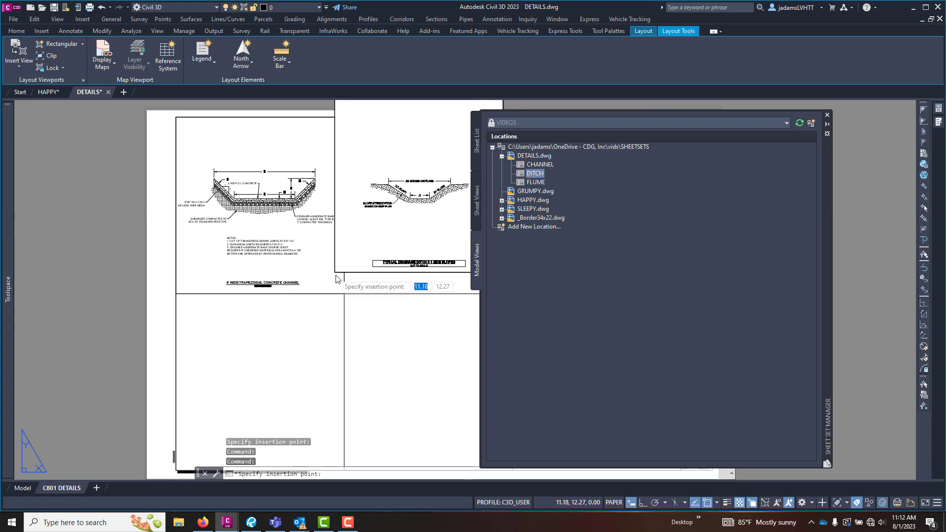
pyautogui.click(346, 293)
# Place the FLUME view in the top-right cell of the C801 sheet
pyautogui.moveTo(346, 296); pyautogui.dragTo(178, 328, button='middle')
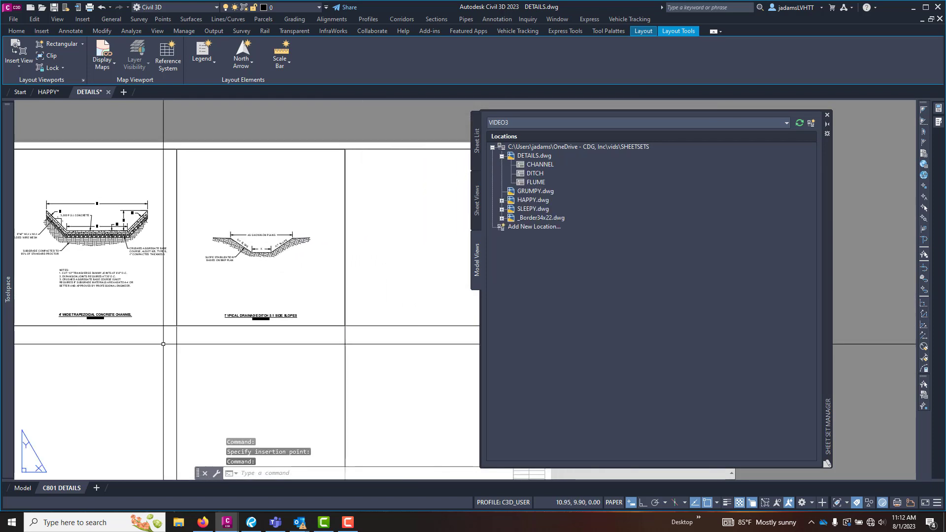
pyautogui.moveTo(531, 182); pyautogui.dragTo(433, 198)
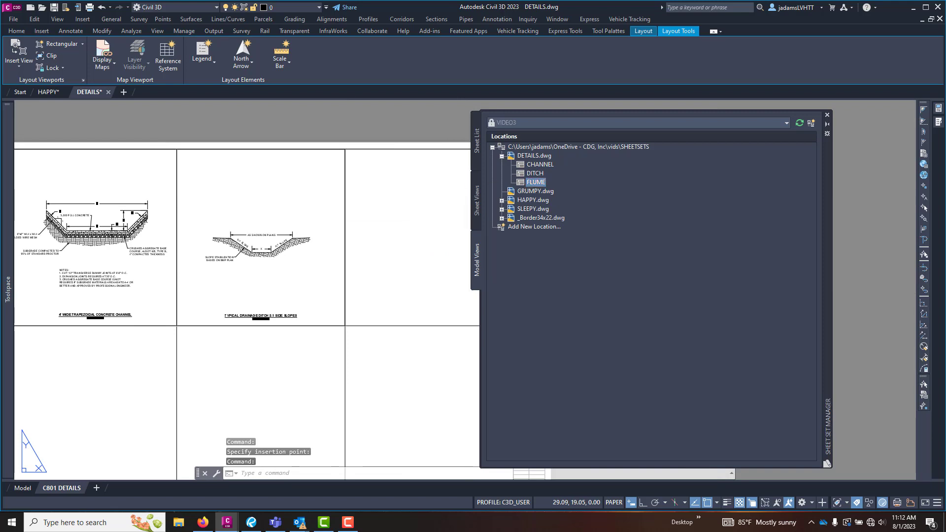
pyautogui.moveTo(408, 230); pyautogui.dragTo(347, 323)
pyautogui.click(347, 320)
pyautogui.scroll(-3, 347, 321)
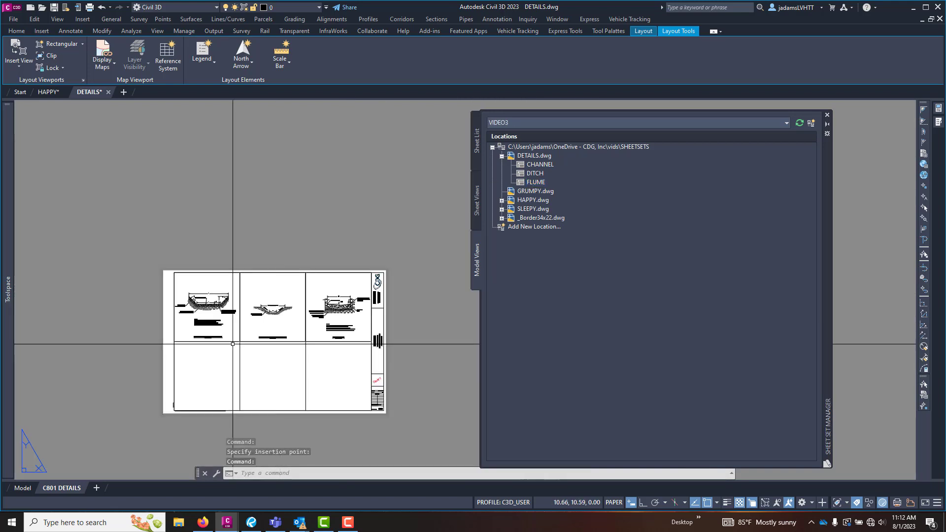
pyautogui.scroll(5, 278, 285)
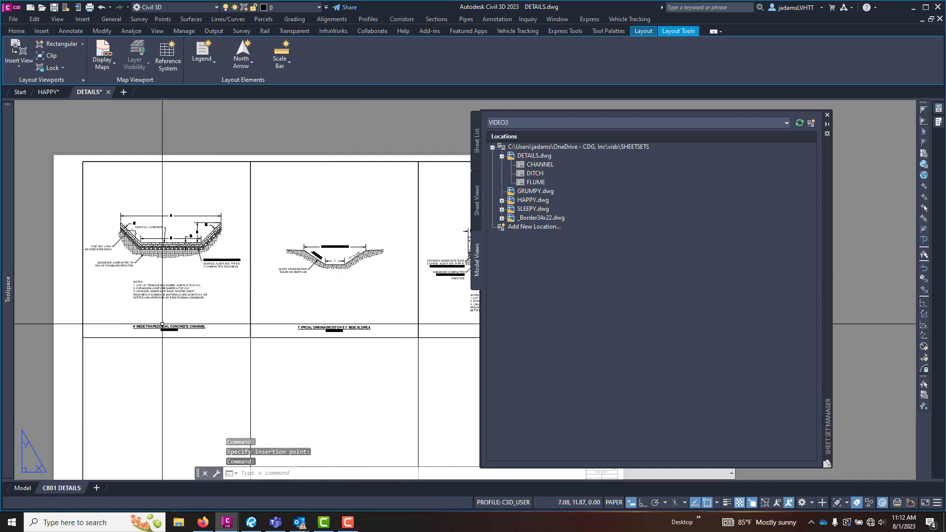
pyautogui.scroll(5, 163, 331)
pyautogui.scroll(-1, 274, 275)
pyautogui.scroll(-2, 274, 276)
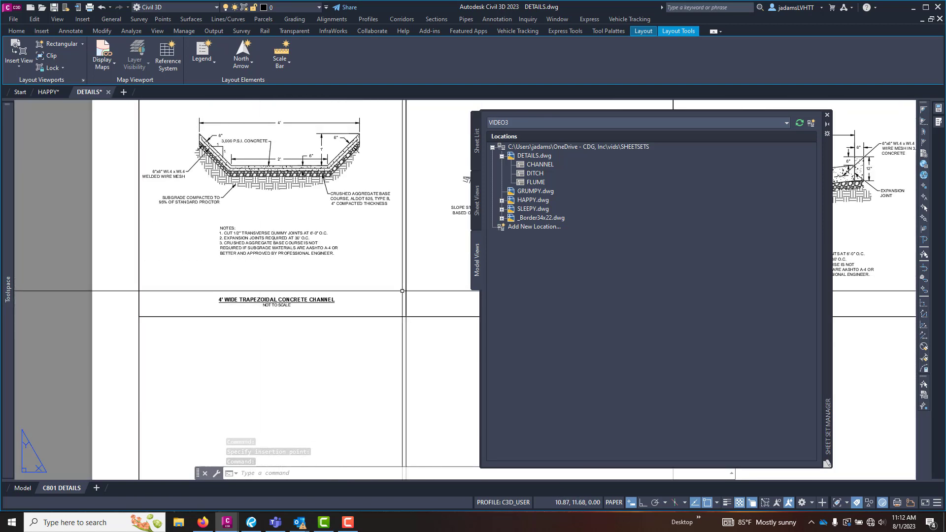
# Save DETAILS and list the views placed on sheet C801 - DETAILS
pyautogui.rightClick(89, 94)
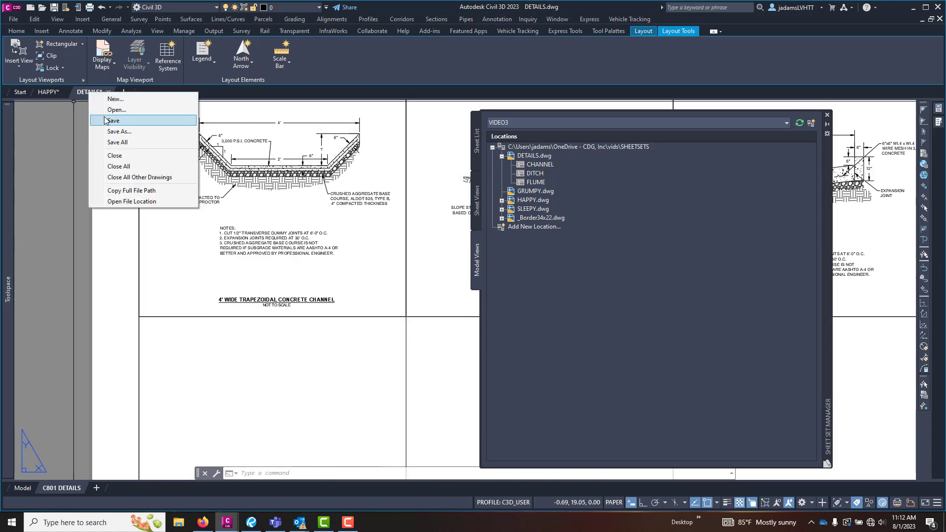
pyautogui.click(106, 119)
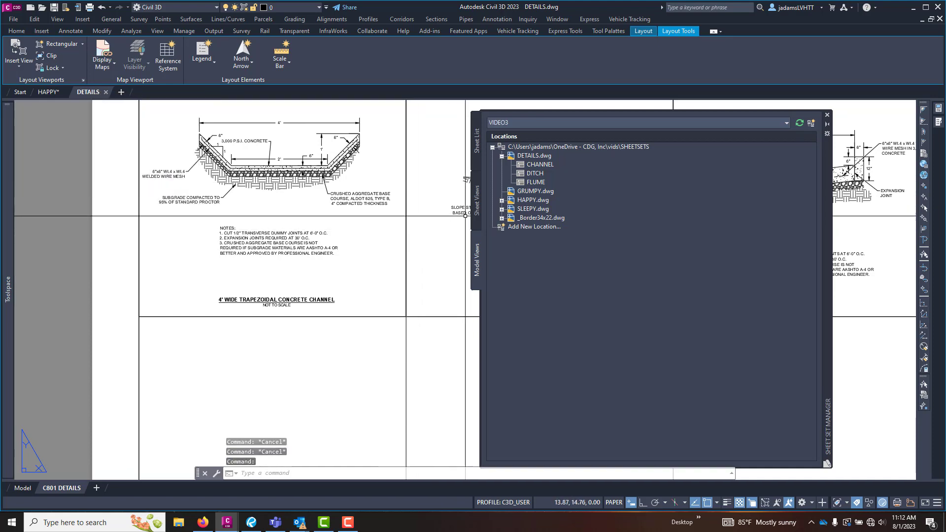
pyautogui.click(474, 211)
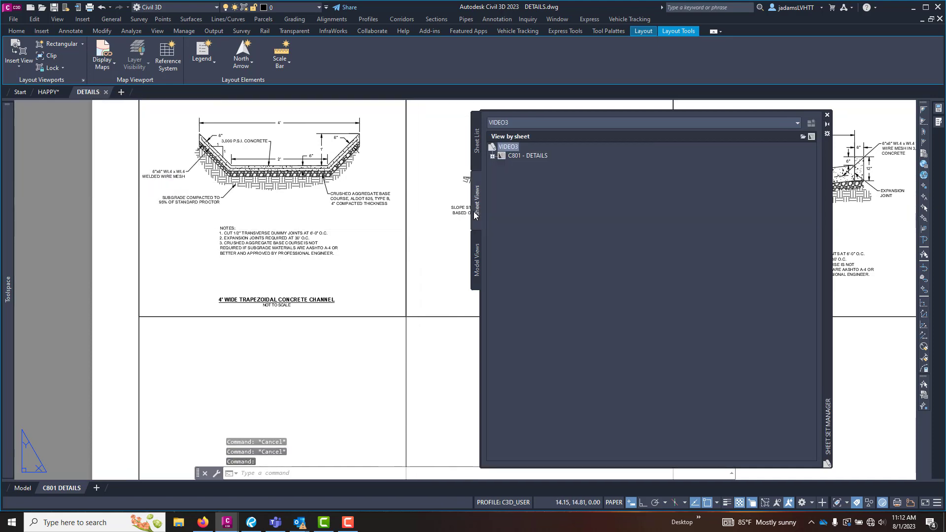
pyautogui.click(492, 156)
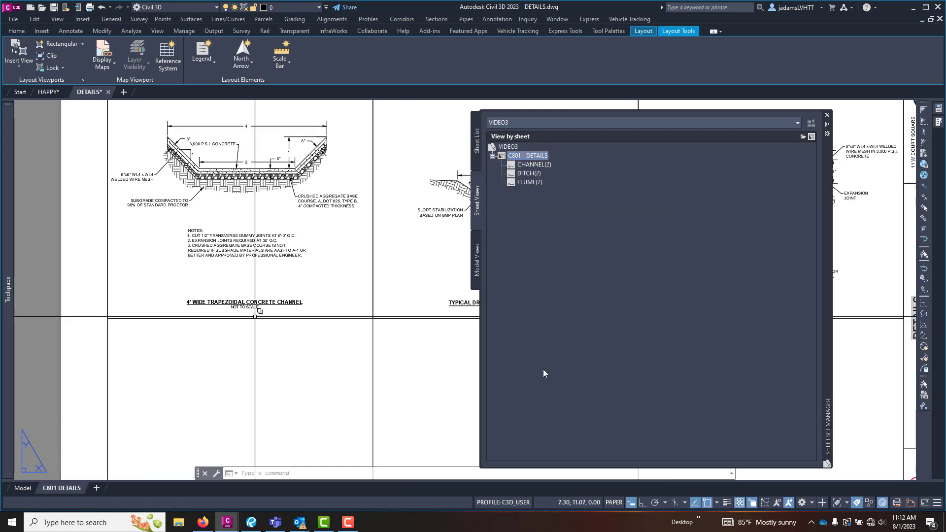
pyautogui.scroll(-5, 296, 306)
pyautogui.scroll(1, 326, 306)
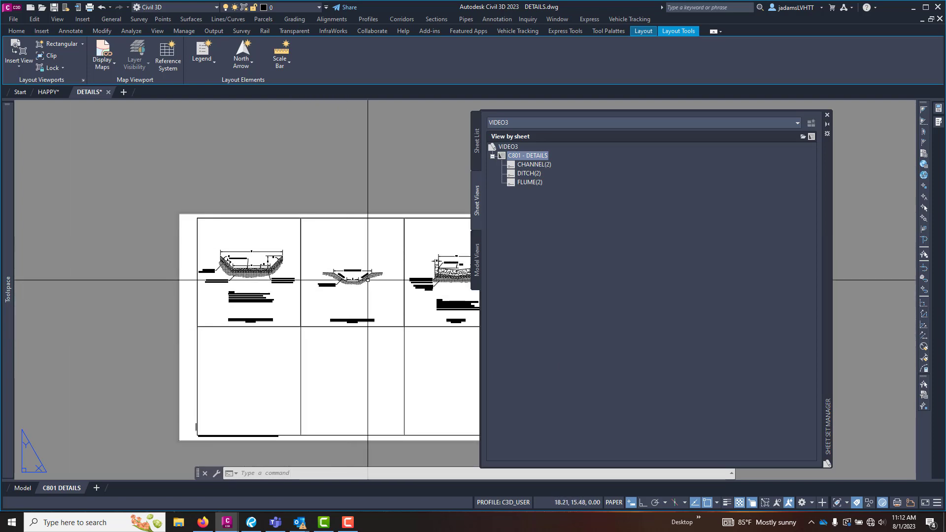
# Erase the DITCH, FLUME and CHANNEL viewports, then show the set's sheet list
pyautogui.click(367, 321)
pyautogui.click(336, 272)
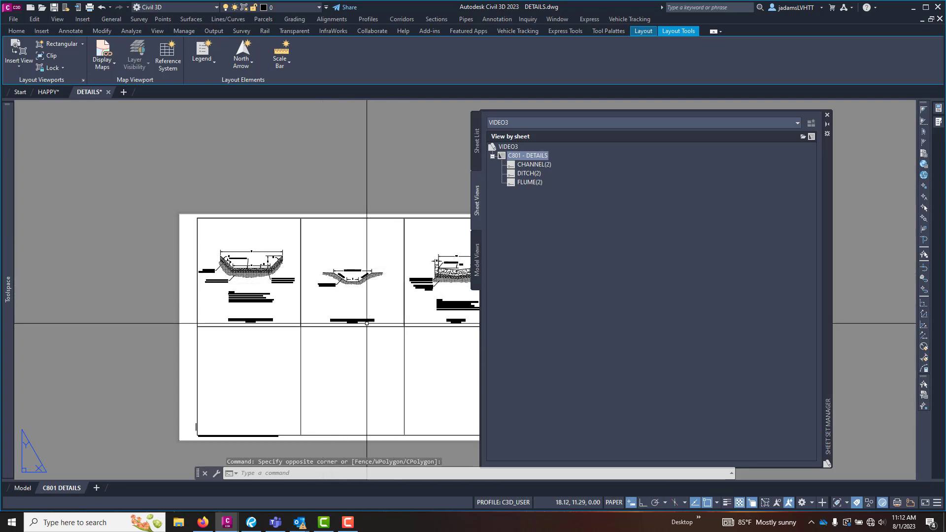
pyautogui.click(367, 326)
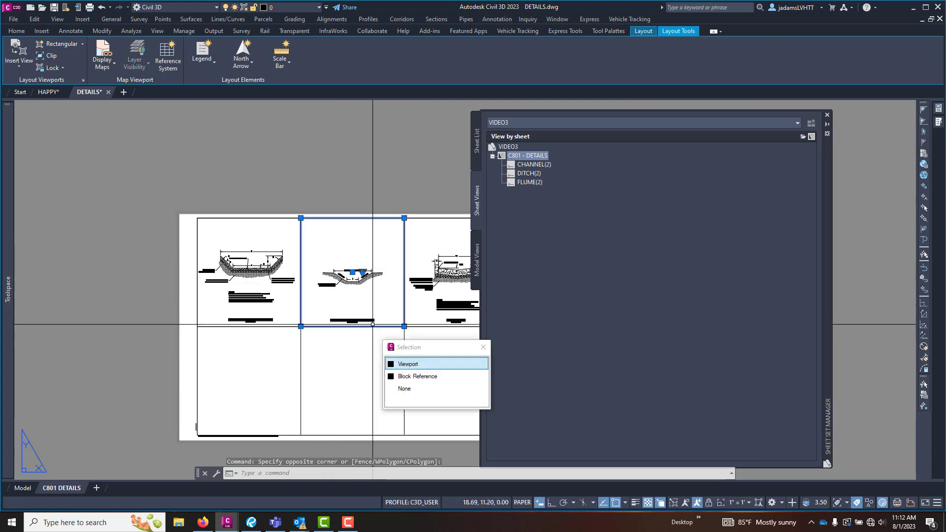
pyautogui.press('Delete')
pyautogui.click(416, 322)
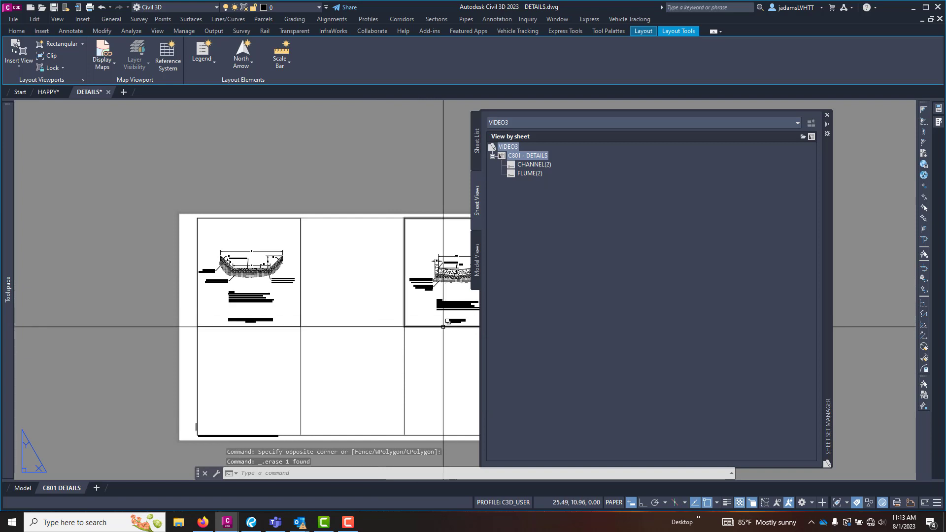
pyautogui.press('Delete')
pyautogui.click(299, 323)
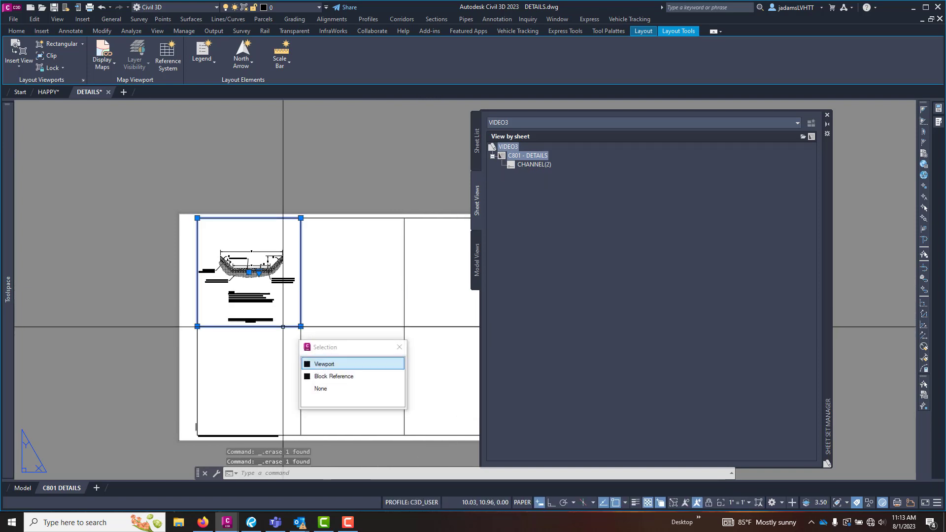
pyautogui.press('Delete')
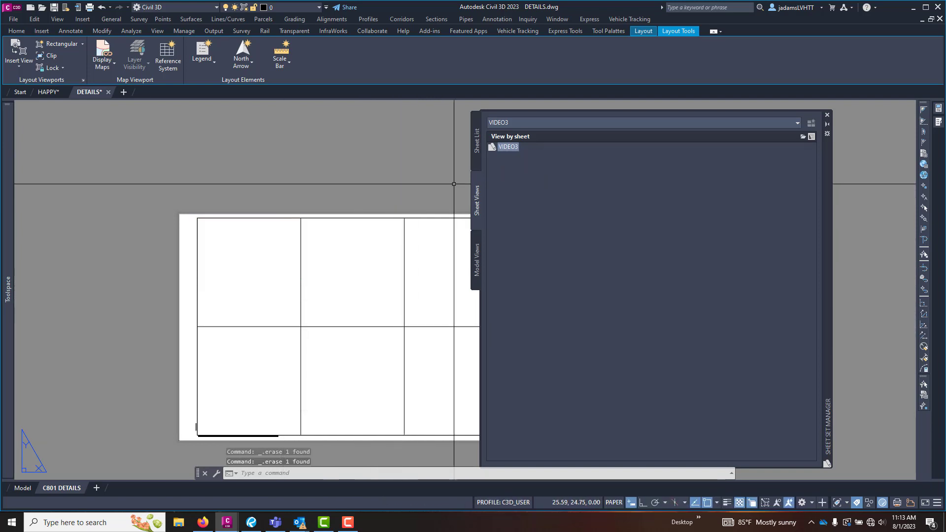
pyautogui.click(478, 161)
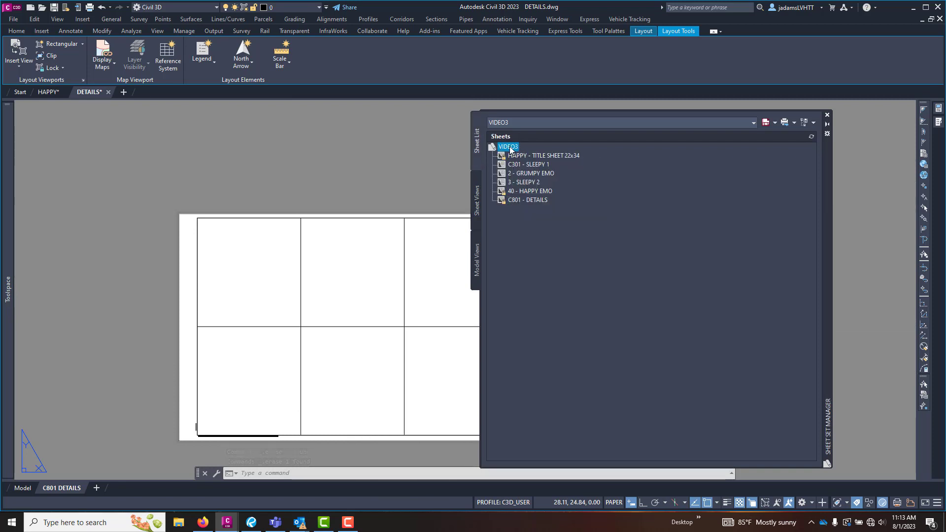
# Open the VIDEO3 sheet set Properties and browse for the Label block for views drawing
pyautogui.rightClick(511, 150)
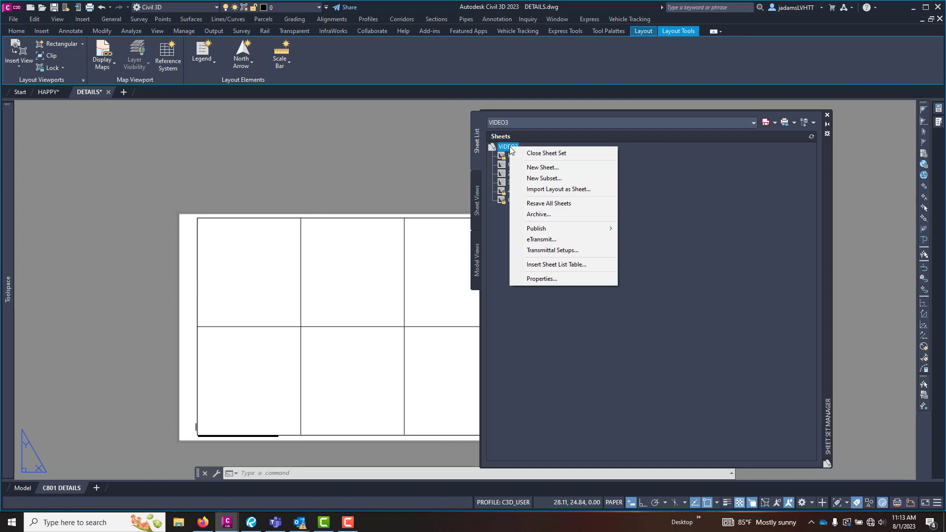
pyautogui.press('Escape')
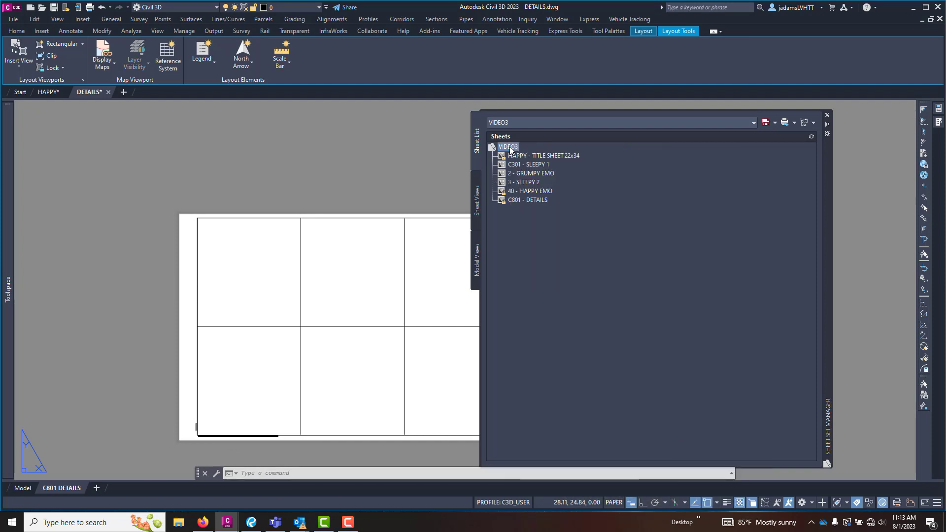
pyautogui.rightClick(513, 149)
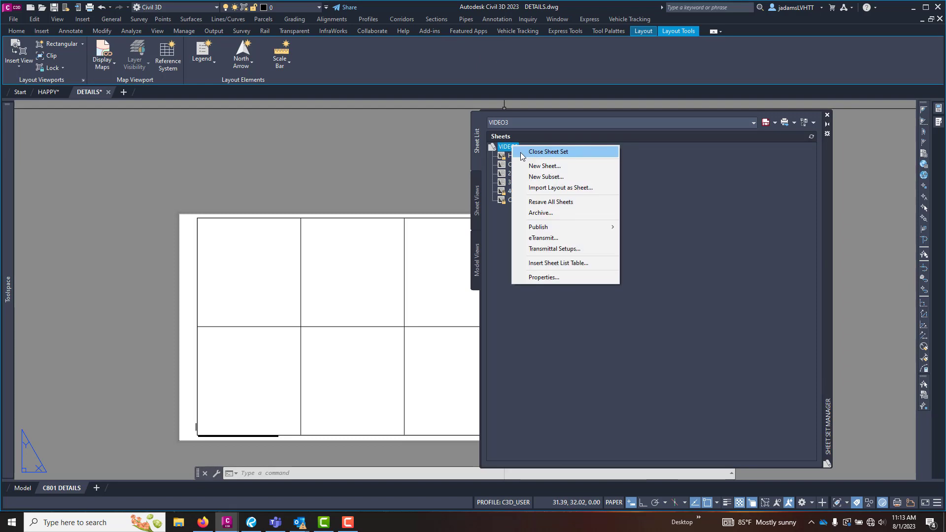
pyautogui.click(547, 277)
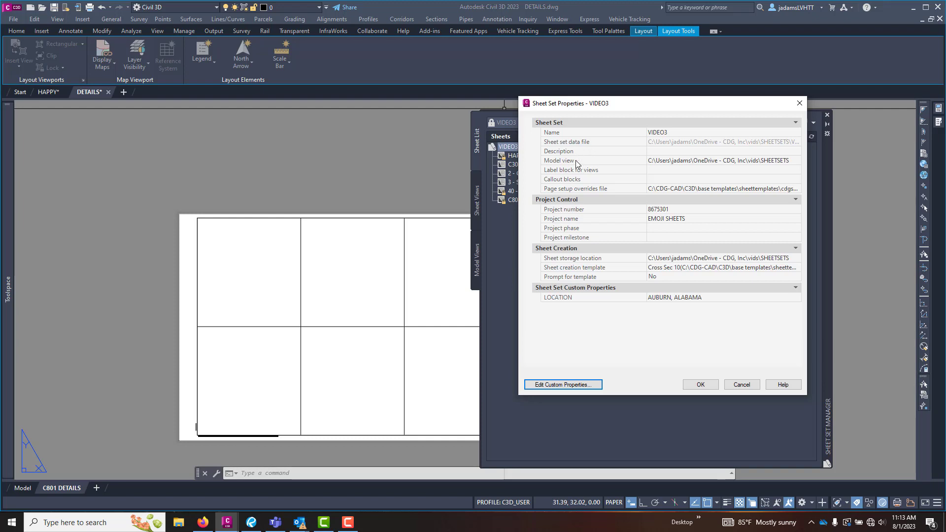
pyautogui.click(575, 161)
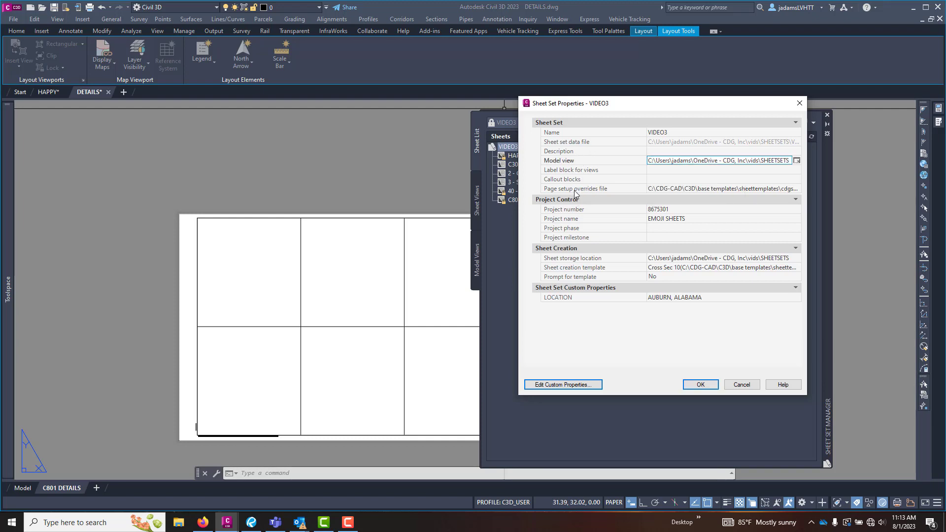
pyautogui.click(589, 171)
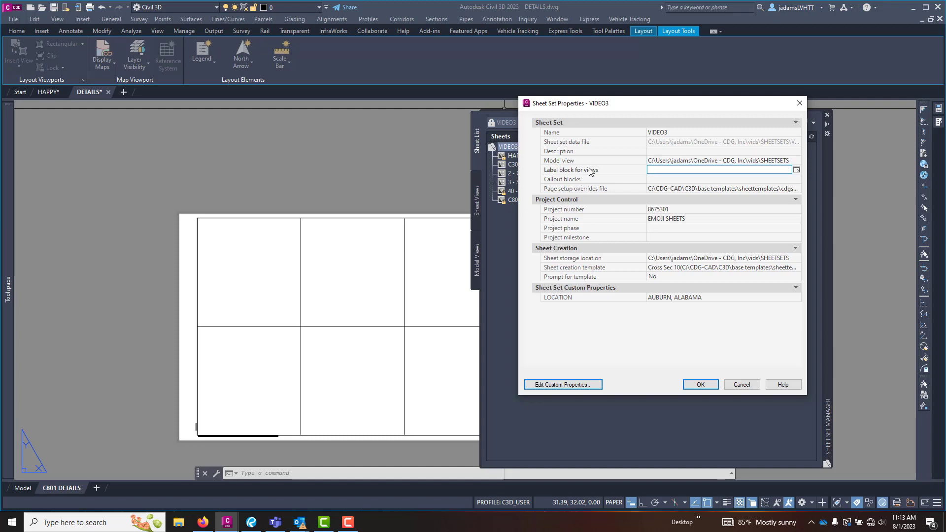
pyautogui.click(590, 180)
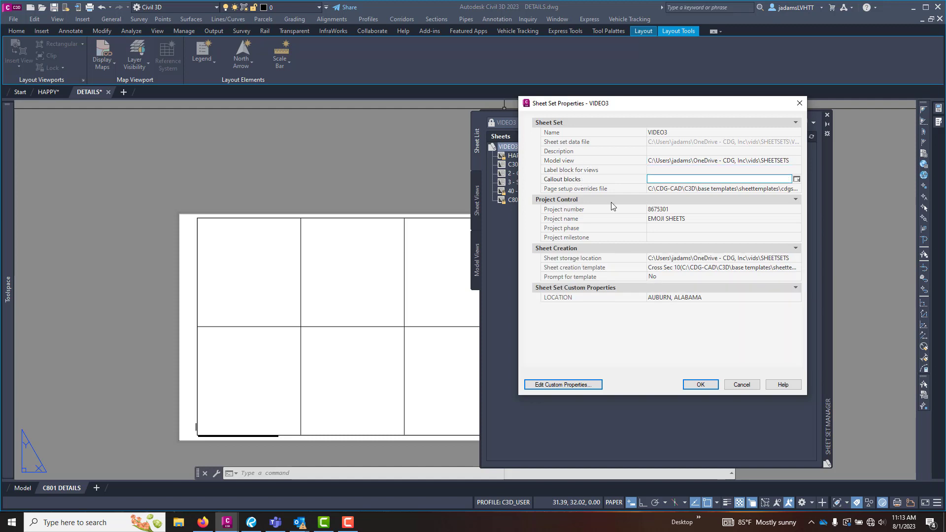
pyautogui.click(618, 170)
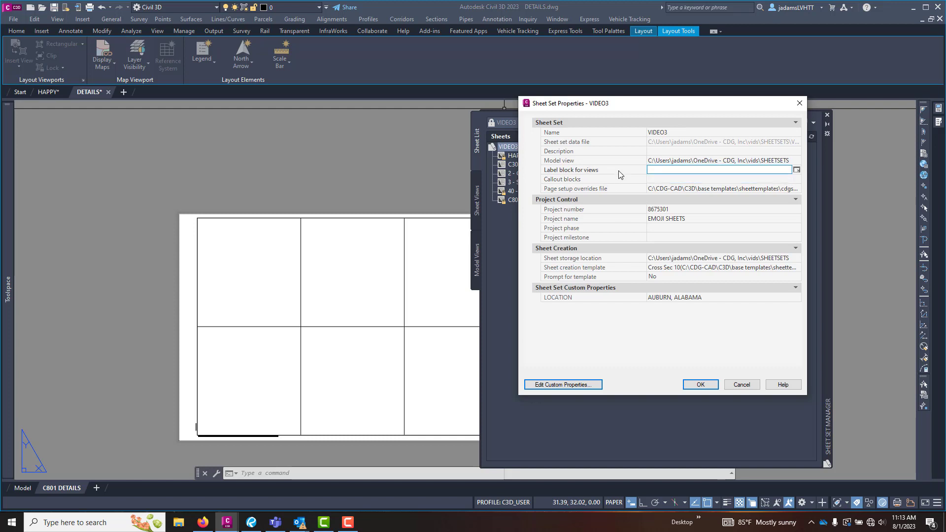
pyautogui.click(796, 170)
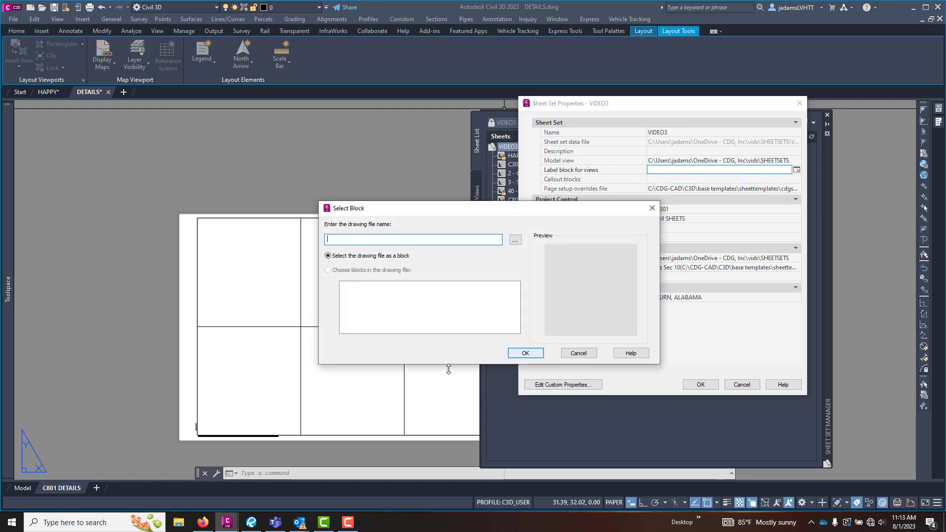
# Set Label Block for Views.dwg from STARTUP as the label block for views
pyautogui.click(514, 240)
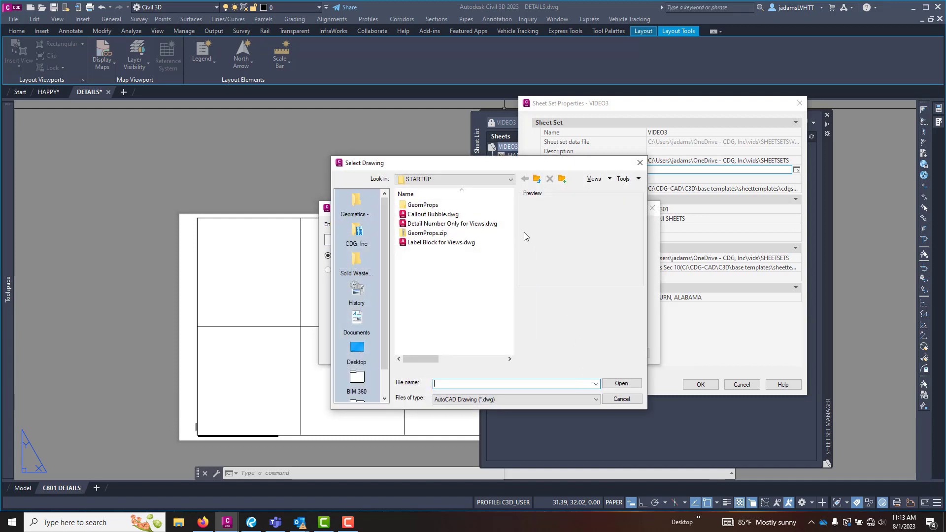
pyautogui.click(446, 245)
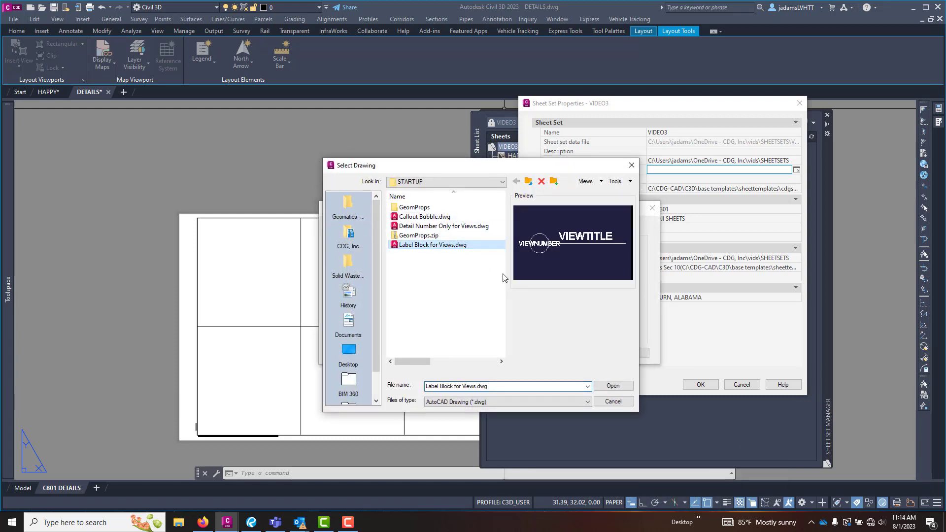
pyautogui.click(613, 387)
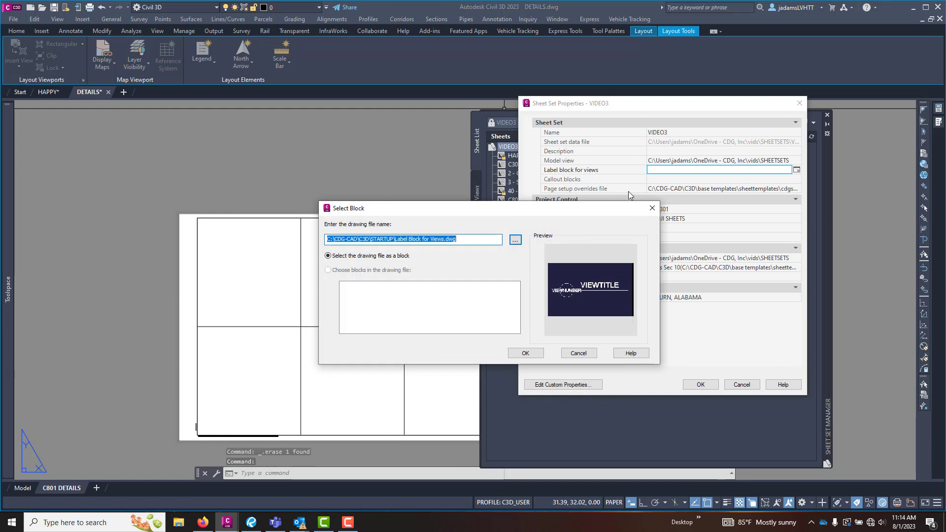
pyautogui.click(538, 353)
# Add Callout Bubble.dwg to the Callout blocks list and apply the sheet set properties
pyautogui.click(678, 186)
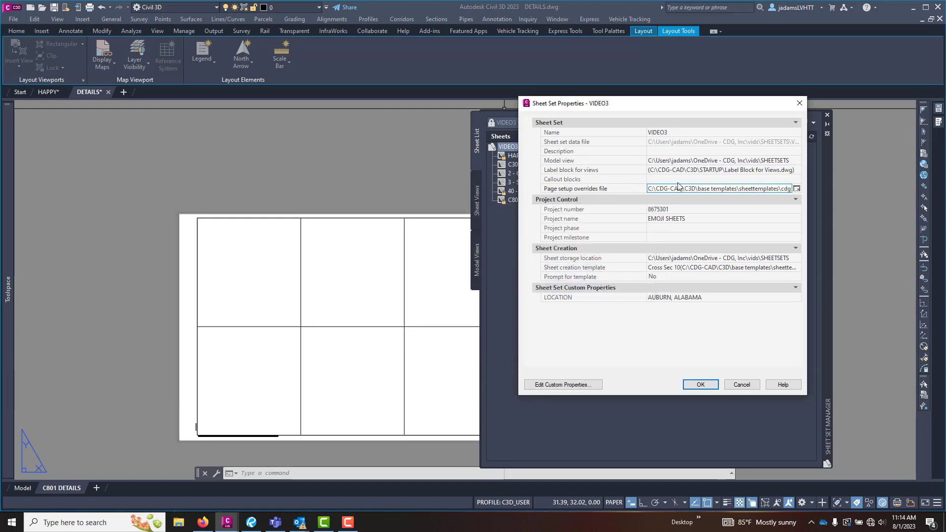
pyautogui.click(642, 179)
pyautogui.click(797, 179)
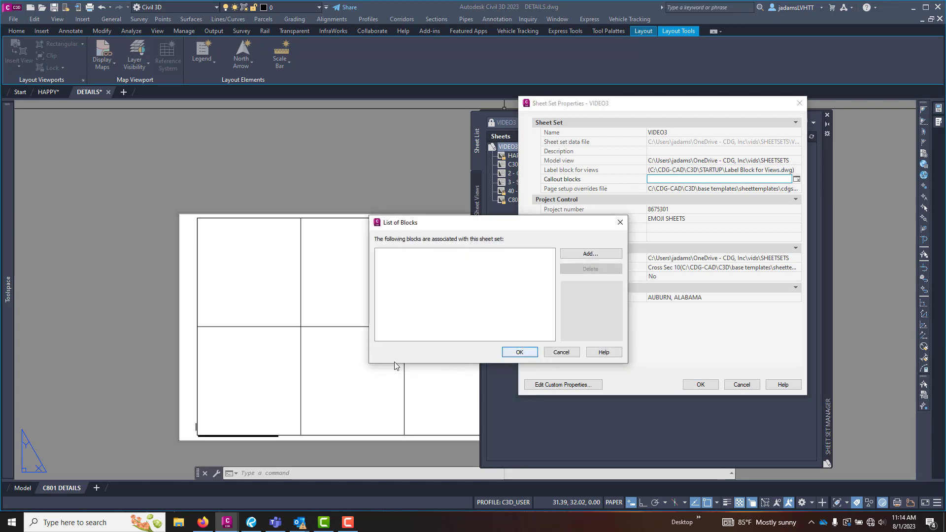
pyautogui.click(580, 254)
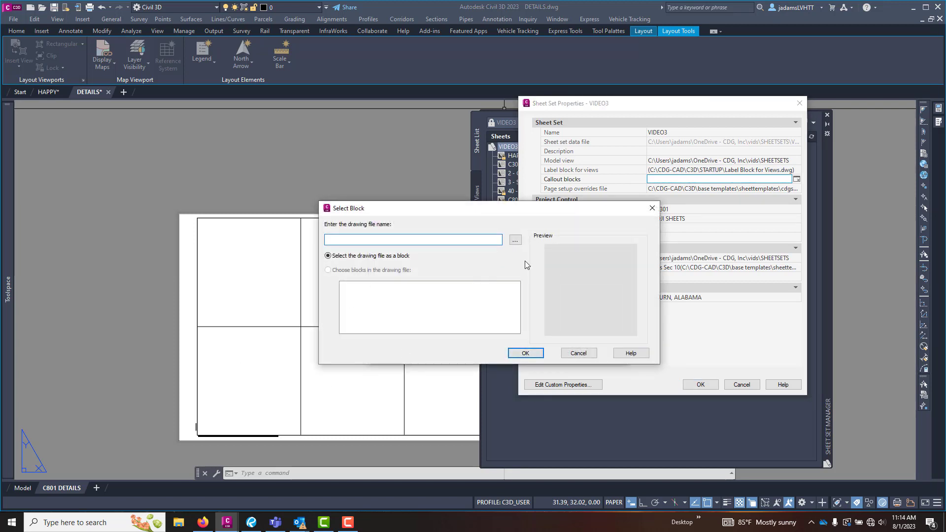
pyautogui.click(513, 239)
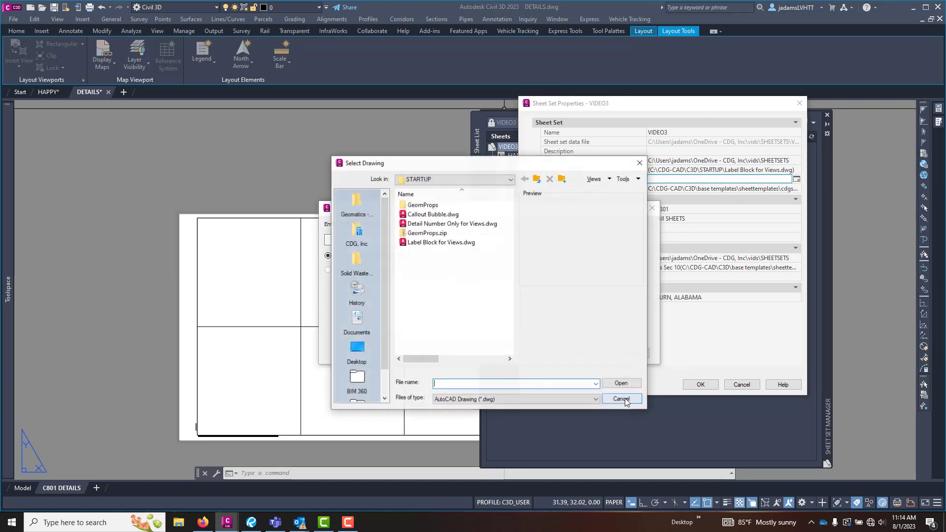
pyautogui.click(431, 214)
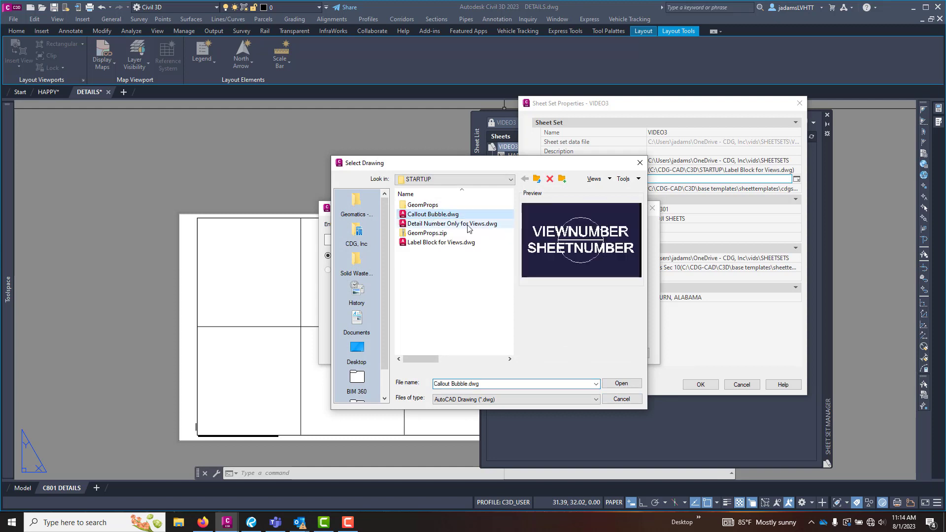
pyautogui.click(621, 383)
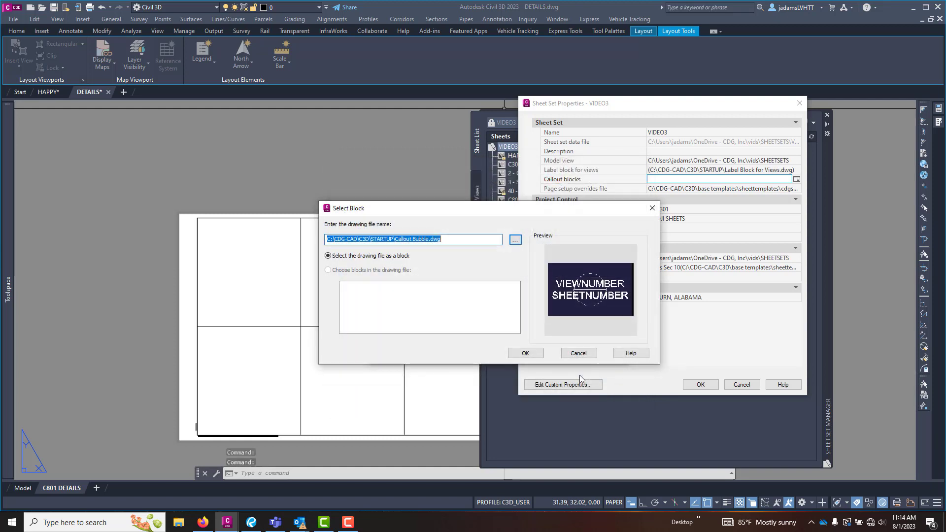
pyautogui.click(526, 353)
pyautogui.click(518, 352)
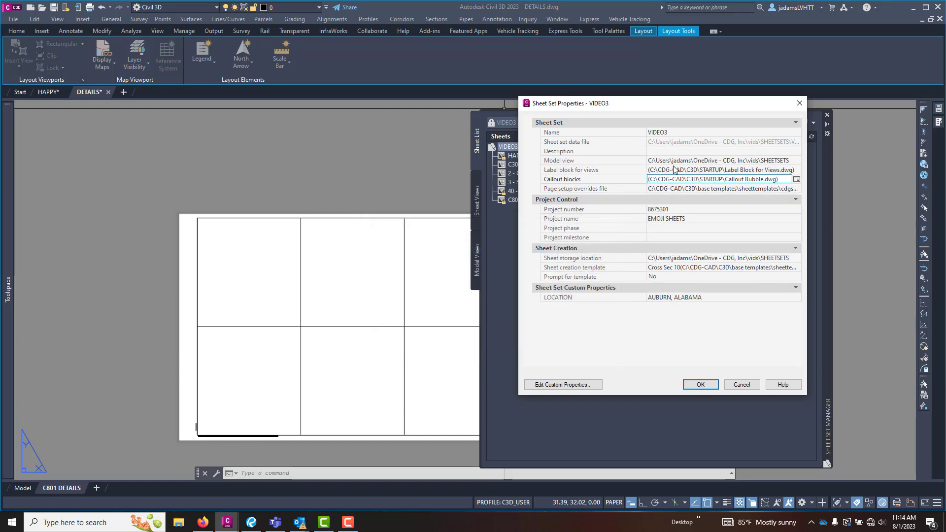
pyautogui.click(701, 385)
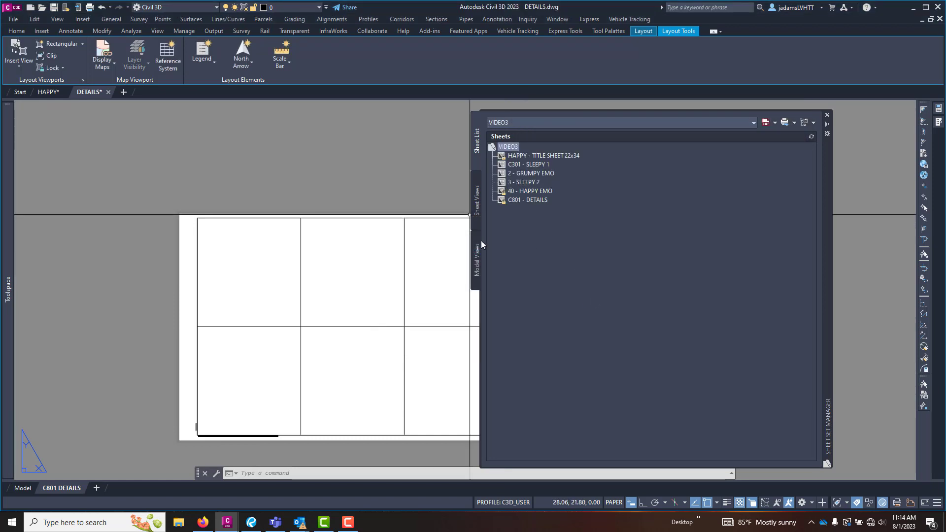
# Drag the CHANNEL model view into the top-left cell of C801 DETAILS, accepting the default label
pyautogui.click(477, 256)
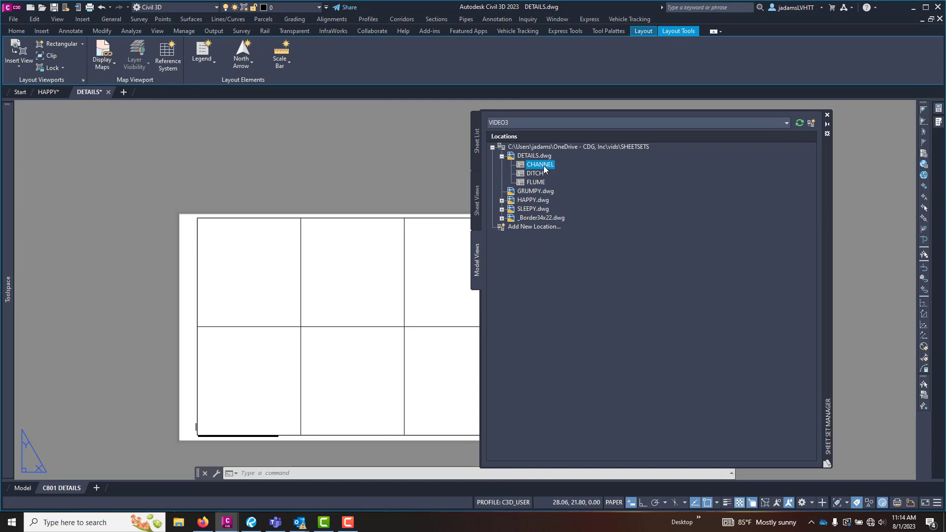
pyautogui.moveTo(543, 169); pyautogui.dragTo(365, 266)
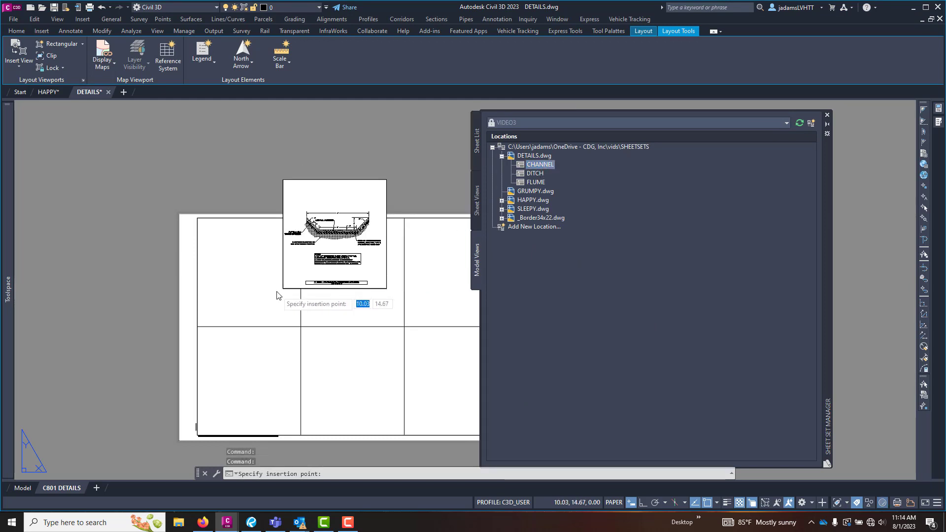
pyautogui.click(197, 326)
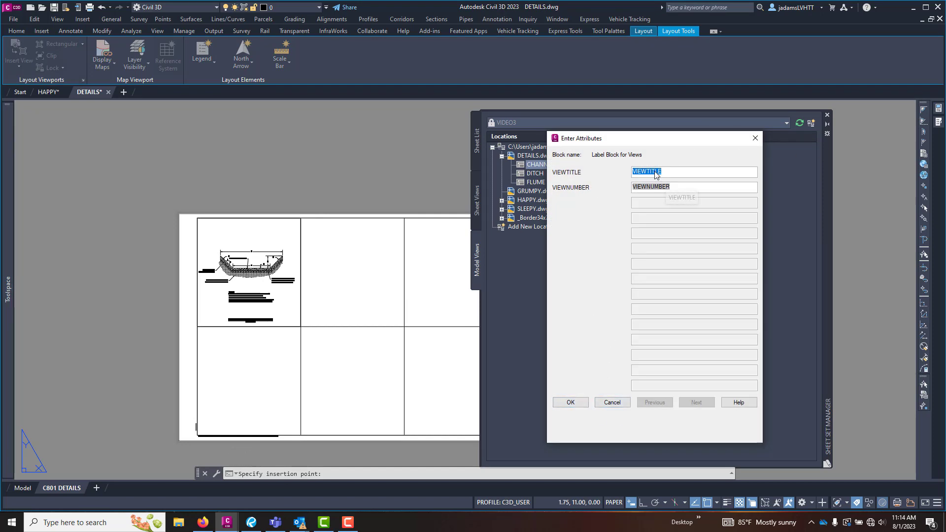
pyautogui.click(580, 402)
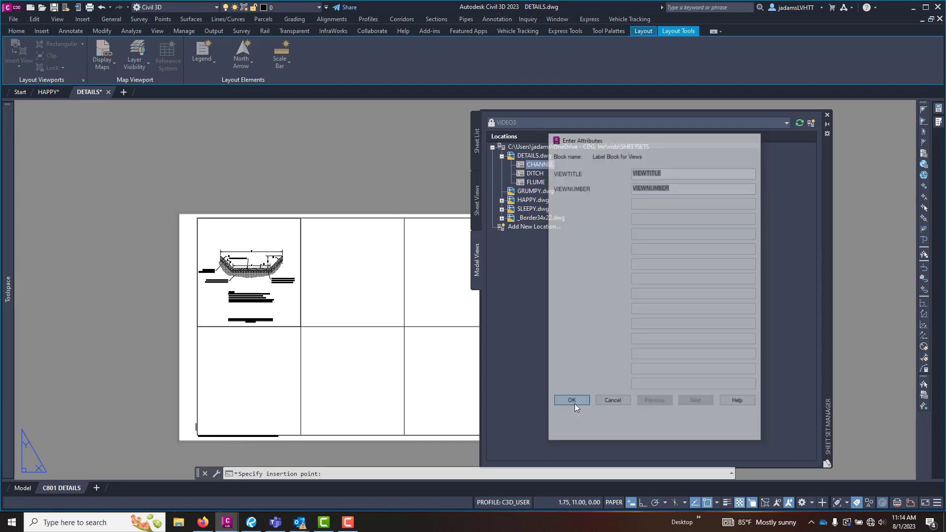
# Select the CHANNEL(2) view label and cancel the accidental viewport corner stretch
pyautogui.scroll(5, 186, 323)
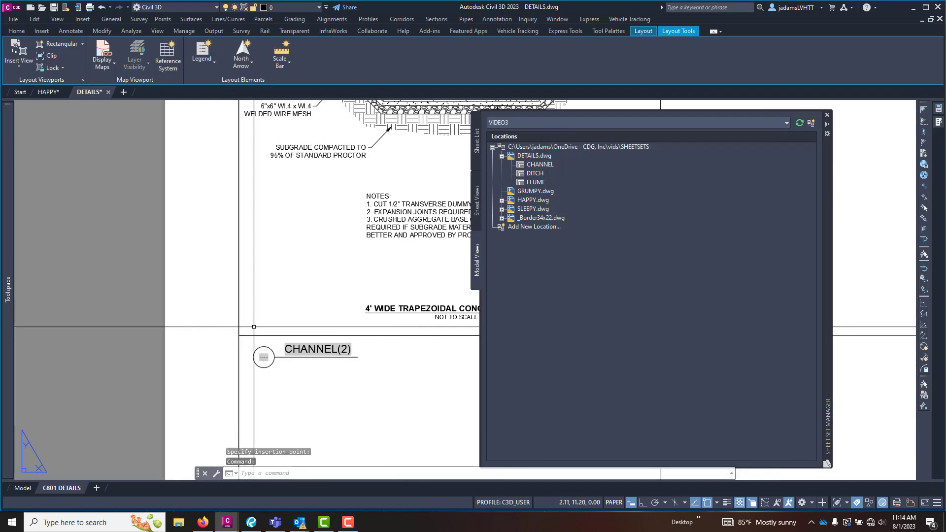
pyautogui.click(279, 341)
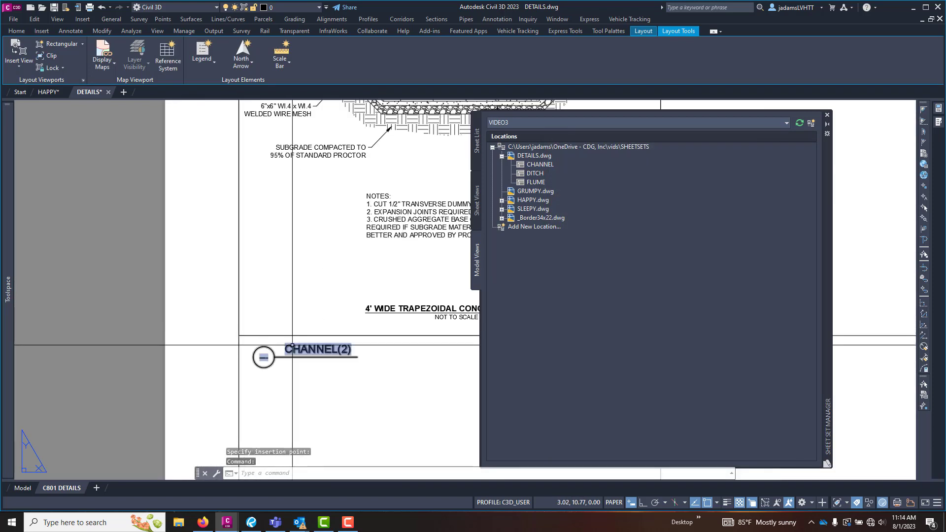
pyautogui.click(239, 335)
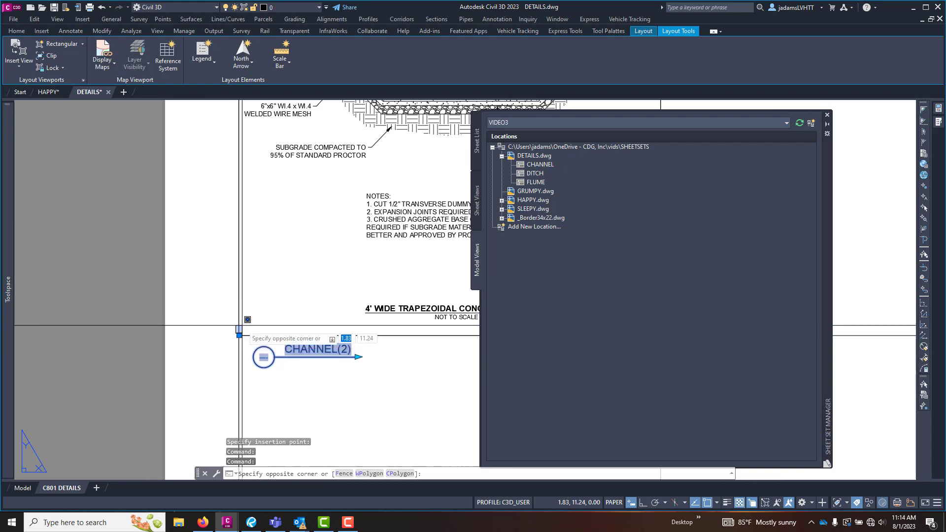
pyautogui.press('Escape')
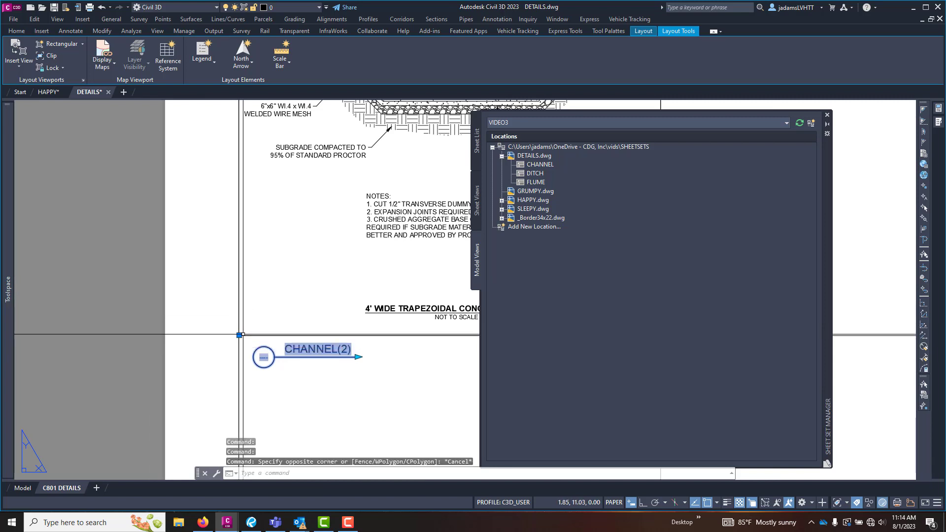
pyautogui.click(239, 335)
pyautogui.scroll(-4, 266, 343)
pyautogui.scroll(5, 266, 343)
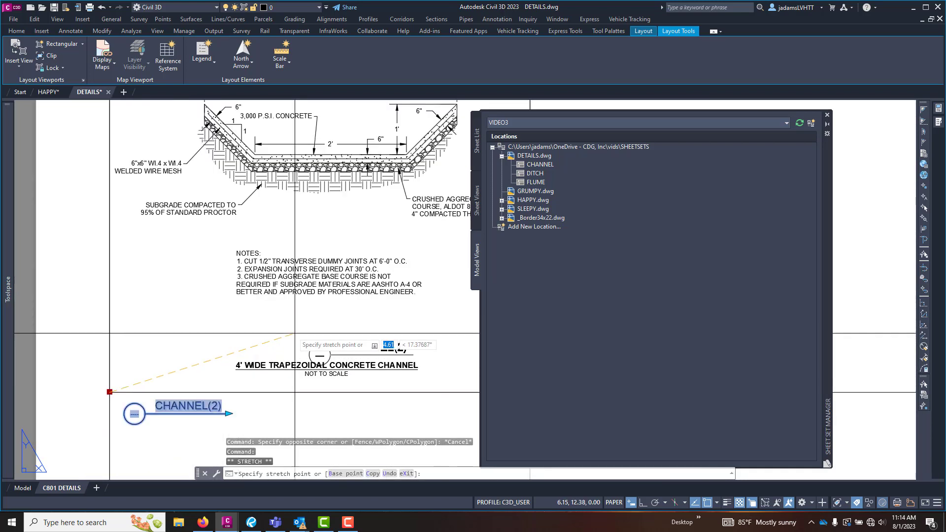
pyautogui.press('Escape')
pyautogui.scroll(-1, 331, 311)
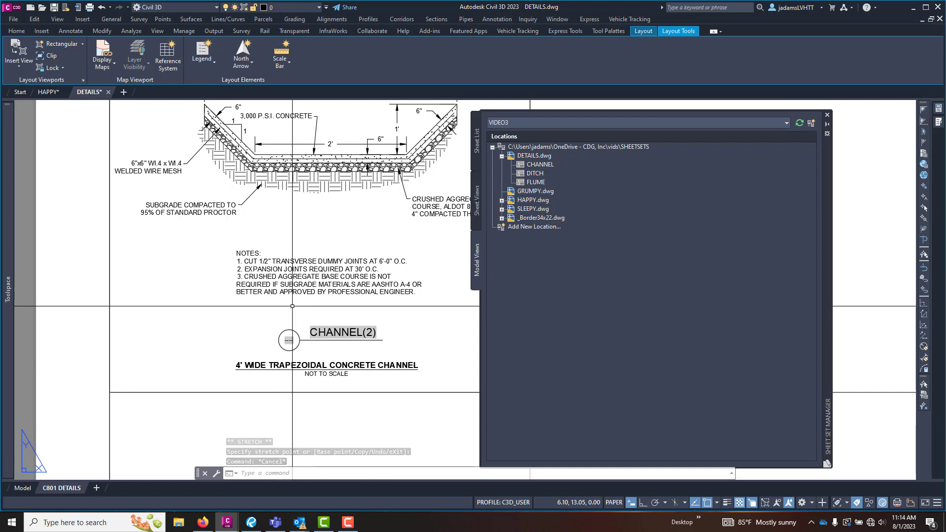
# Renumber the CHANNEL(2) view to 1 and retitle it TYPCIAL CHANNEL DETAIL
pyautogui.click(478, 214)
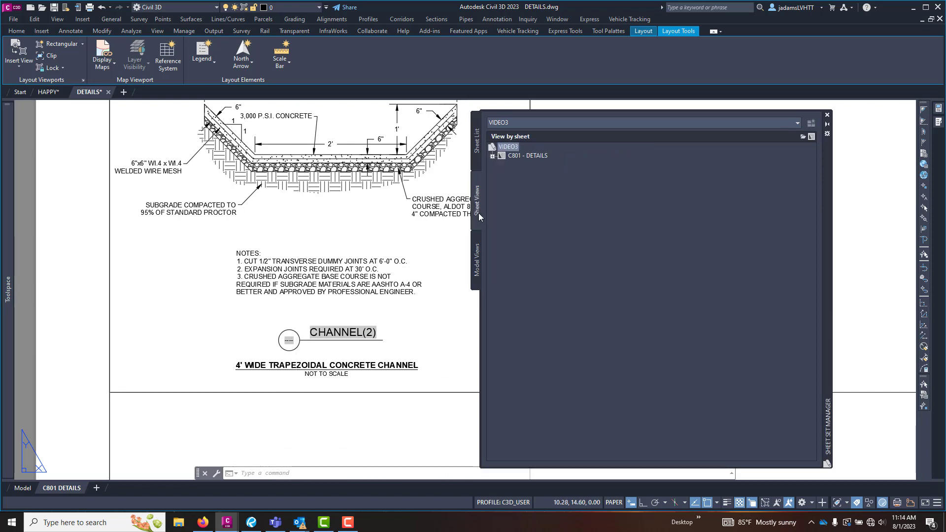
pyautogui.click(495, 156)
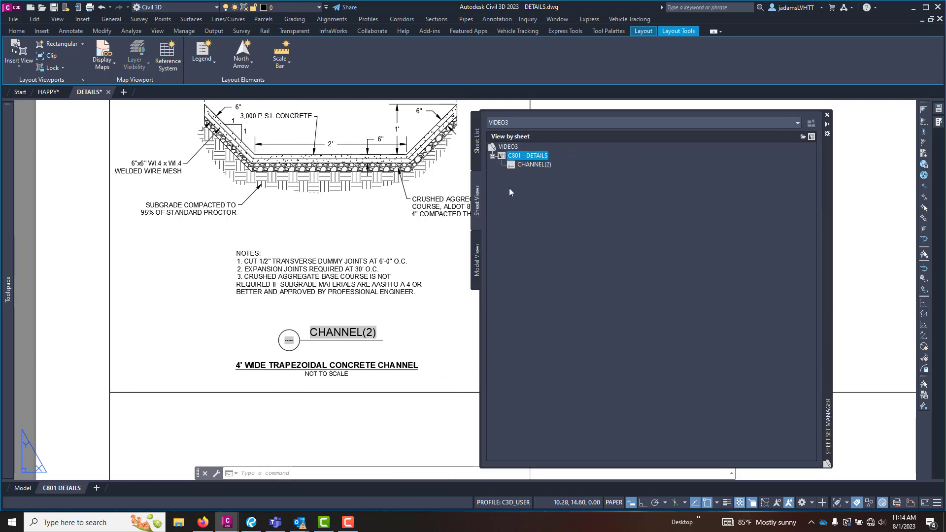
pyautogui.rightClick(533, 165)
pyautogui.click(574, 182)
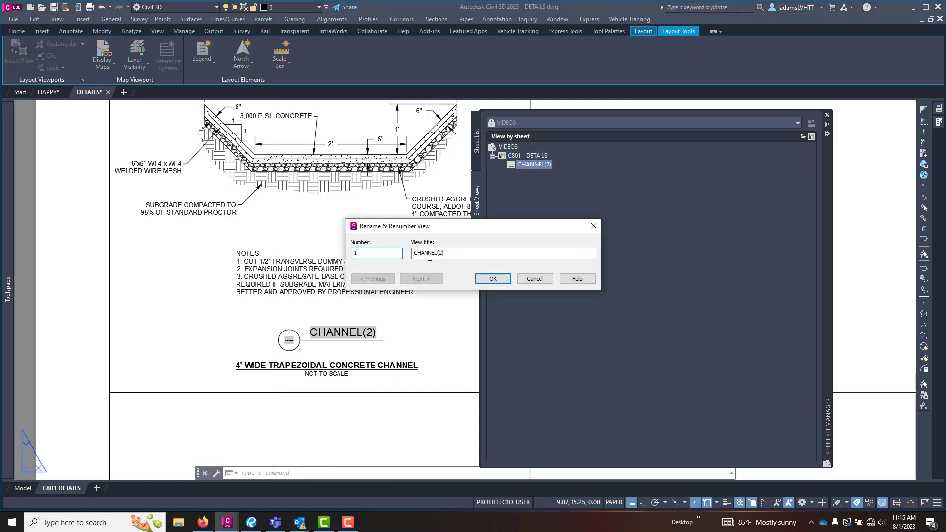
pyautogui.click(429, 257)
pyautogui.moveTo(446, 253); pyautogui.dragTo(419, 252)
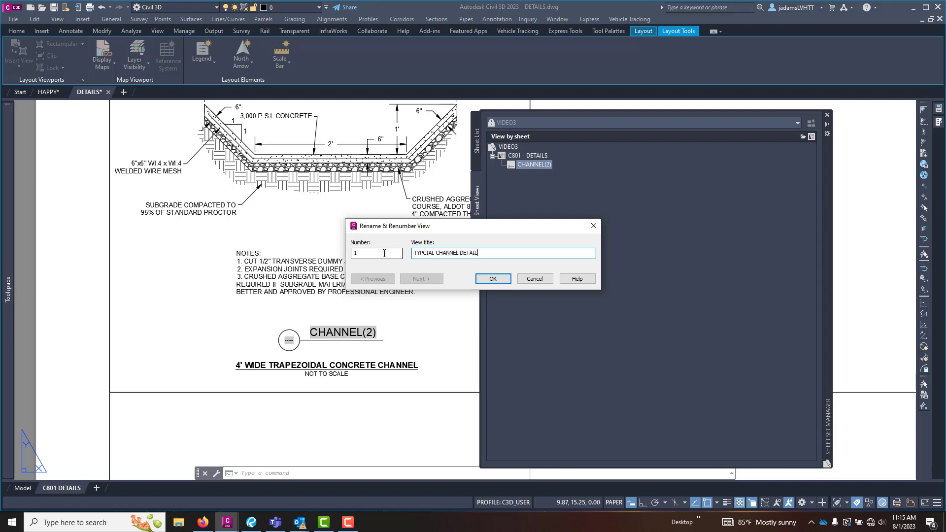
pyautogui.click(492, 279)
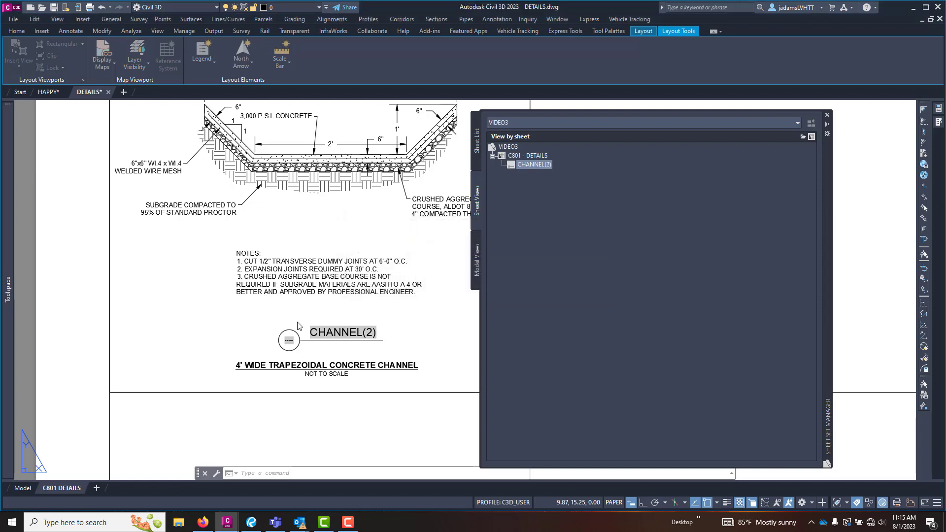
# Regenerate the drawing with REGENALL and check the updated channel view label
pyautogui.click(316, 308)
pyautogui.click(262, 309)
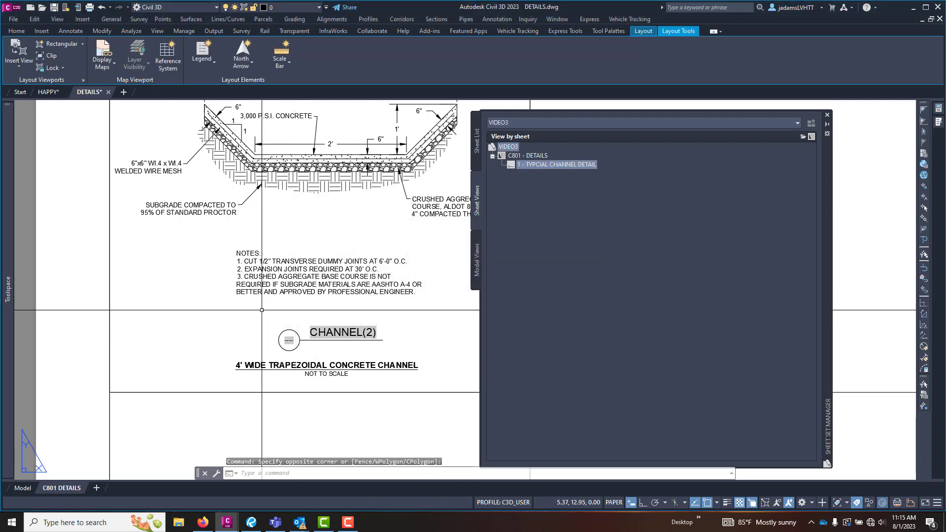
pyautogui.press('Return')
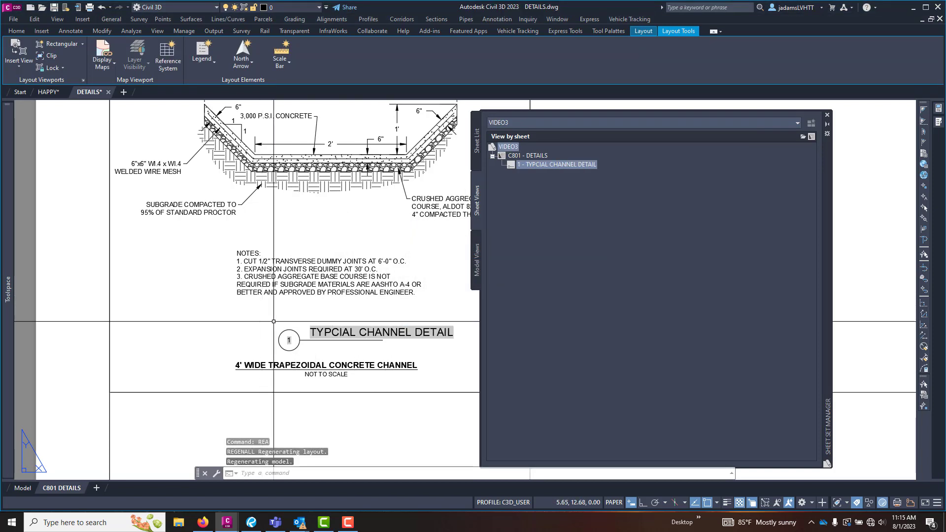
pyautogui.click(345, 333)
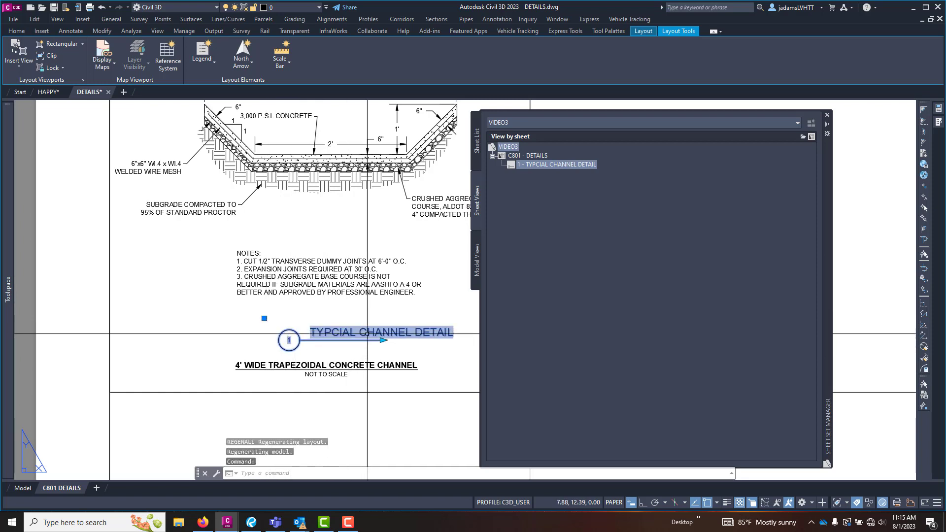
pyautogui.click(383, 340)
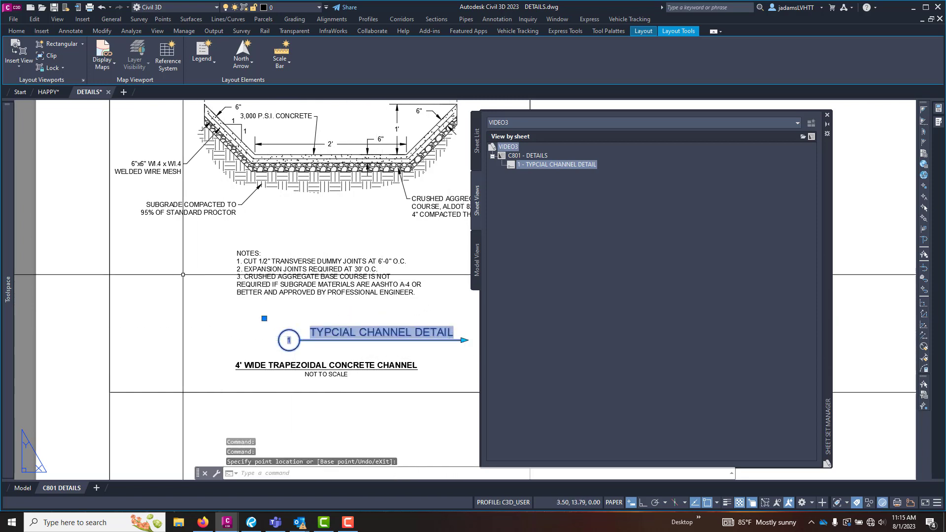
pyautogui.press('Escape')
pyautogui.scroll(-4, 170, 271)
pyautogui.scroll(5, 202, 309)
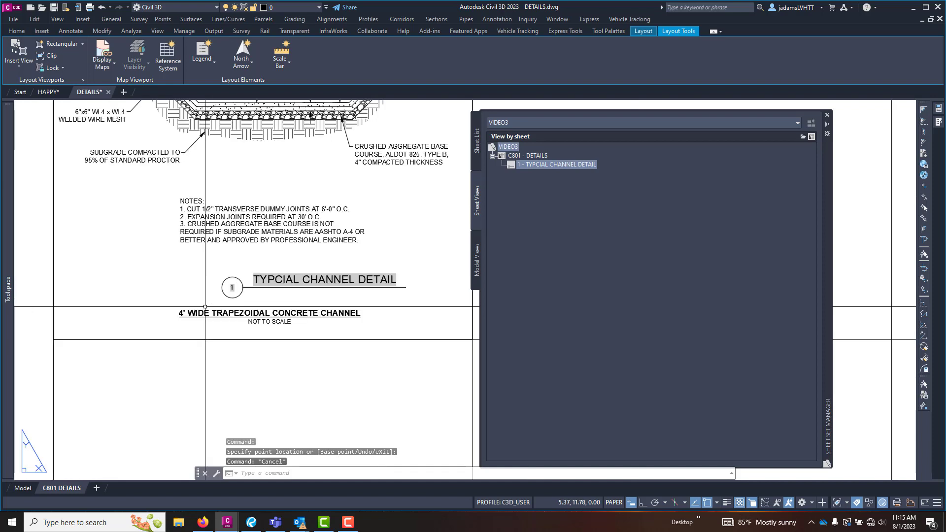
pyautogui.scroll(-5, 196, 307)
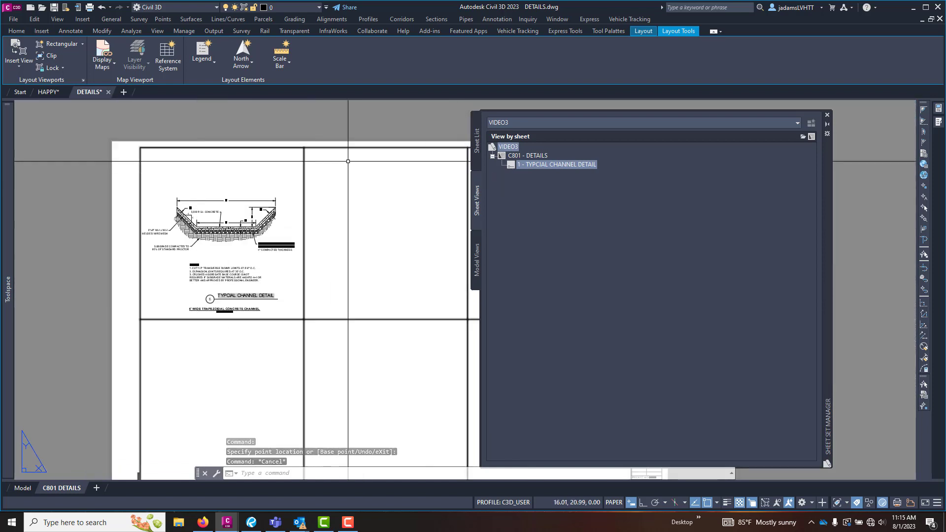
# Place the DITCH model view in the next cell of the sheet, accepting its label attributes
pyautogui.click(477, 259)
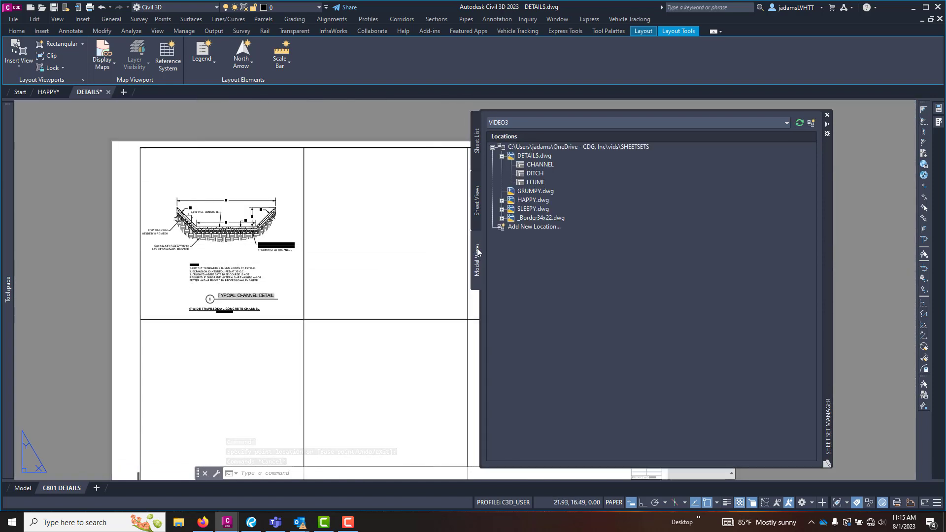
pyautogui.moveTo(503, 185); pyautogui.dragTo(360, 269)
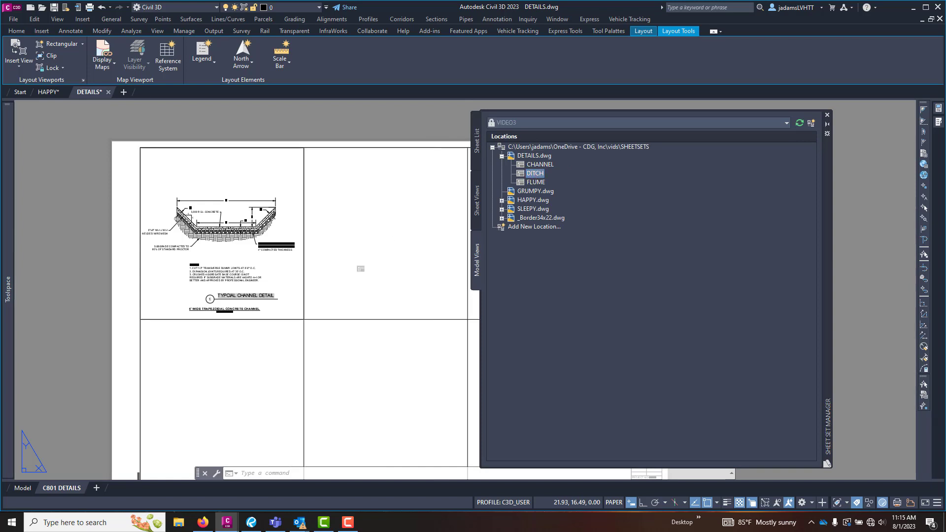
pyautogui.click(306, 318)
pyautogui.click(598, 402)
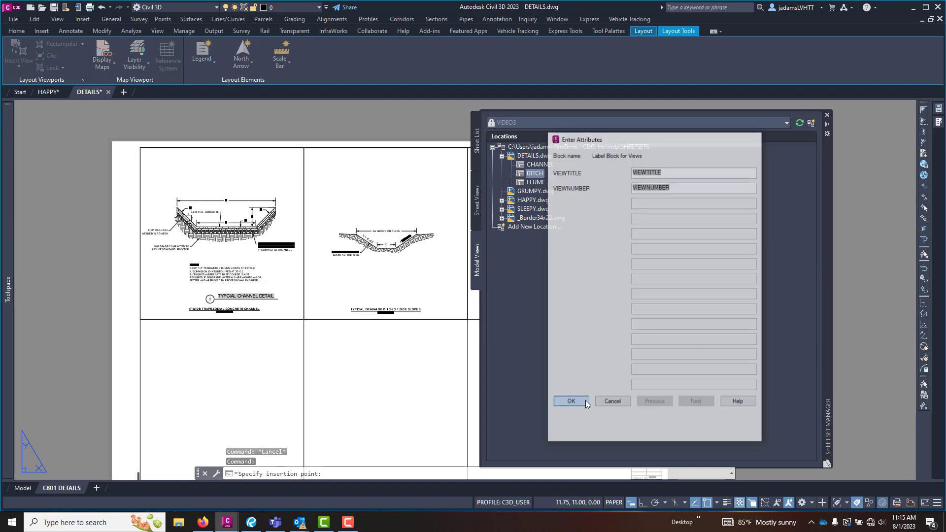
# Place the FLUME model view in the right-hand cell, accepting its label attributes
pyautogui.click(538, 183)
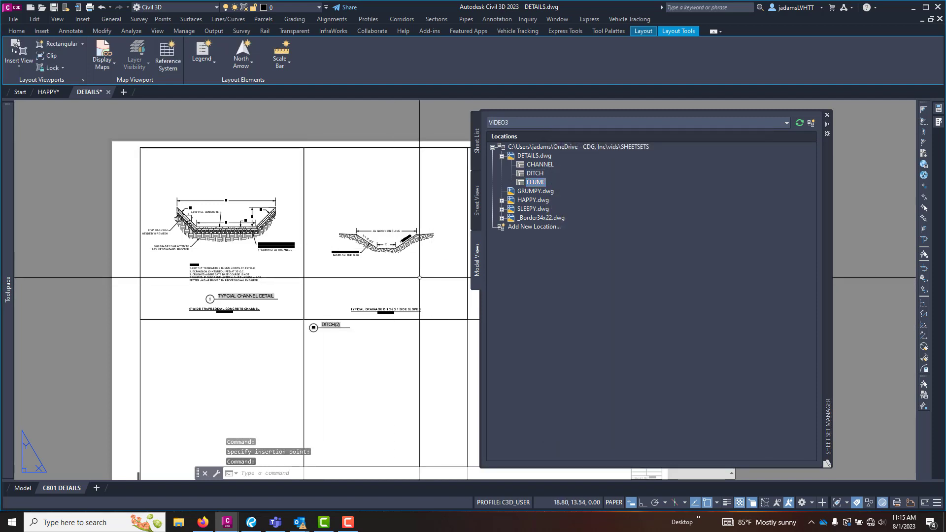
pyautogui.moveTo(443, 287); pyautogui.dragTo(348, 288, button='middle')
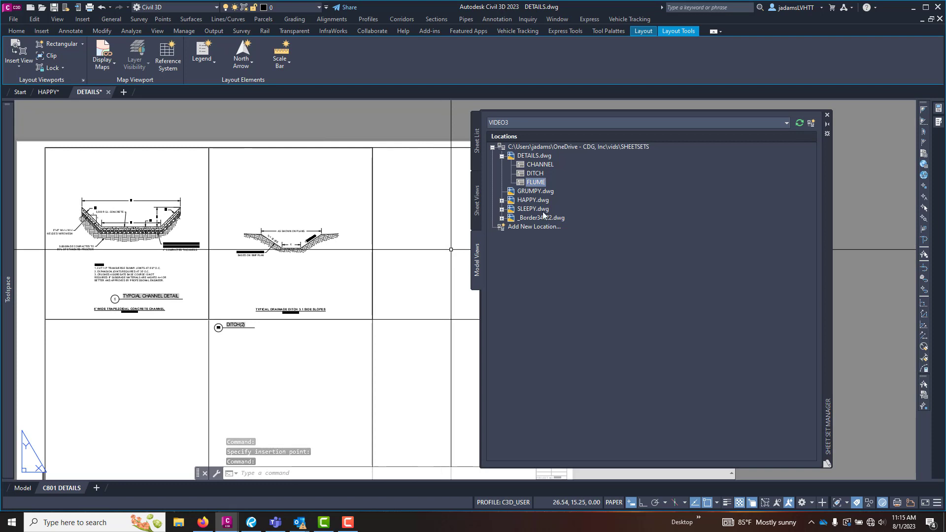
pyautogui.moveTo(536, 186); pyautogui.dragTo(390, 313)
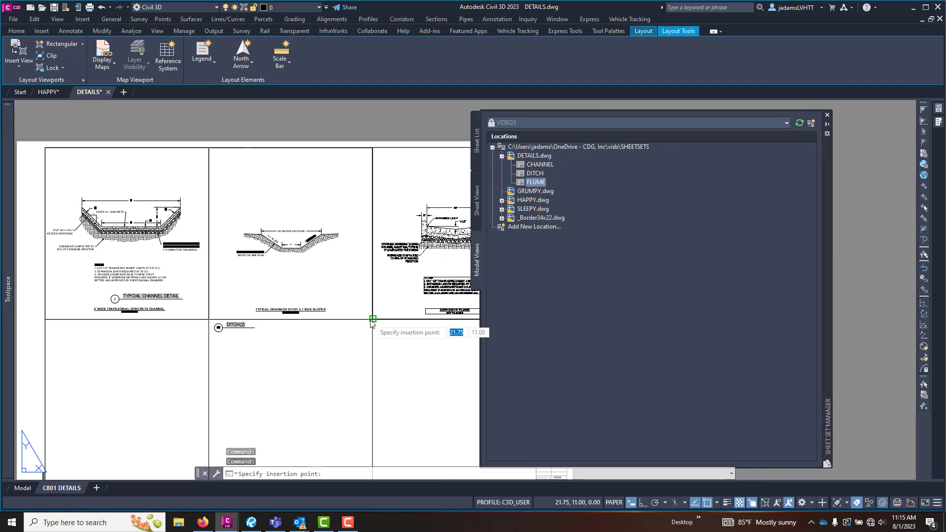
pyautogui.click(373, 320)
pyautogui.click(571, 402)
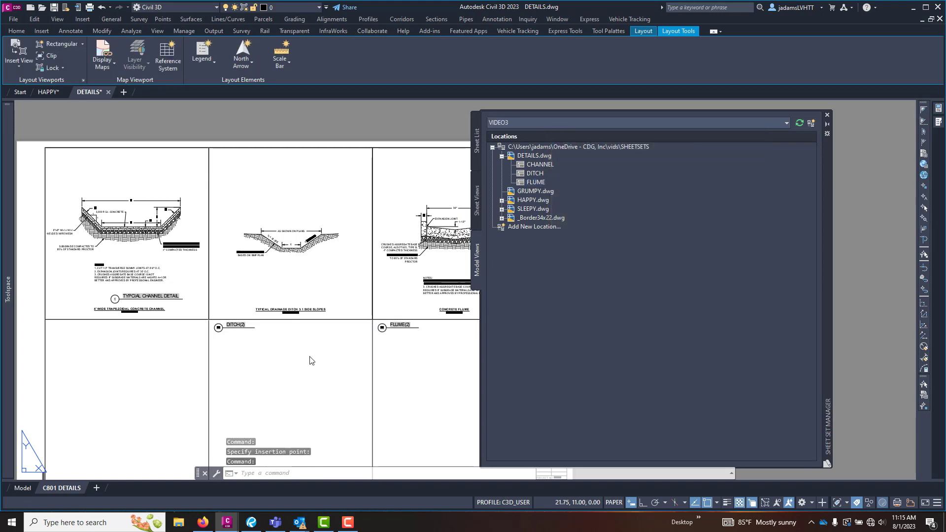
# Move the DITCH(2) and FLUME(2) view labels above their detail titles
pyautogui.scroll(4, 238, 305)
pyautogui.press('Escape')
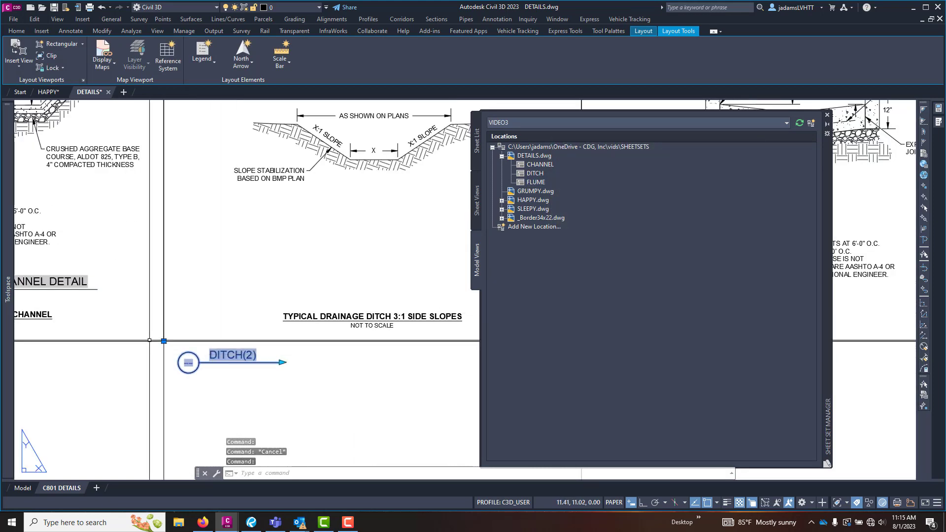
pyautogui.click(164, 341)
pyautogui.press('Escape')
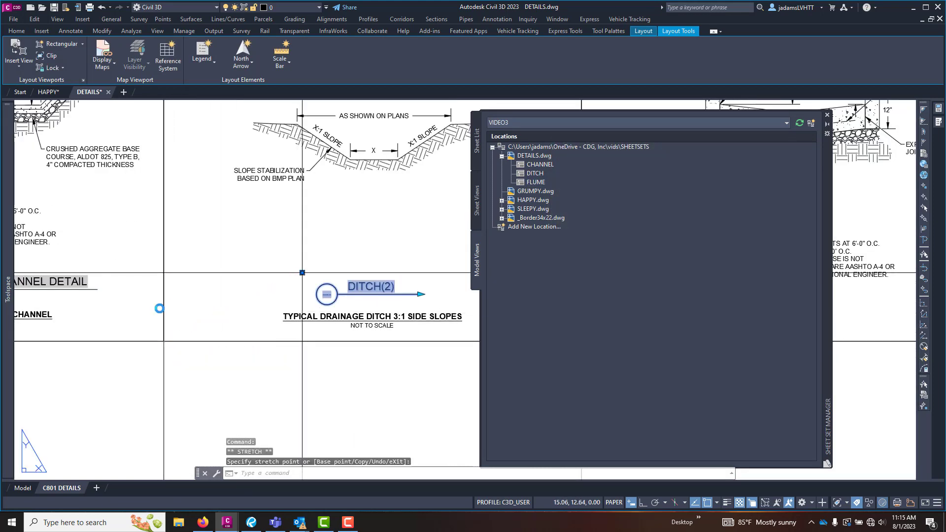
pyautogui.scroll(-3, 342, 327)
pyautogui.scroll(3, 342, 326)
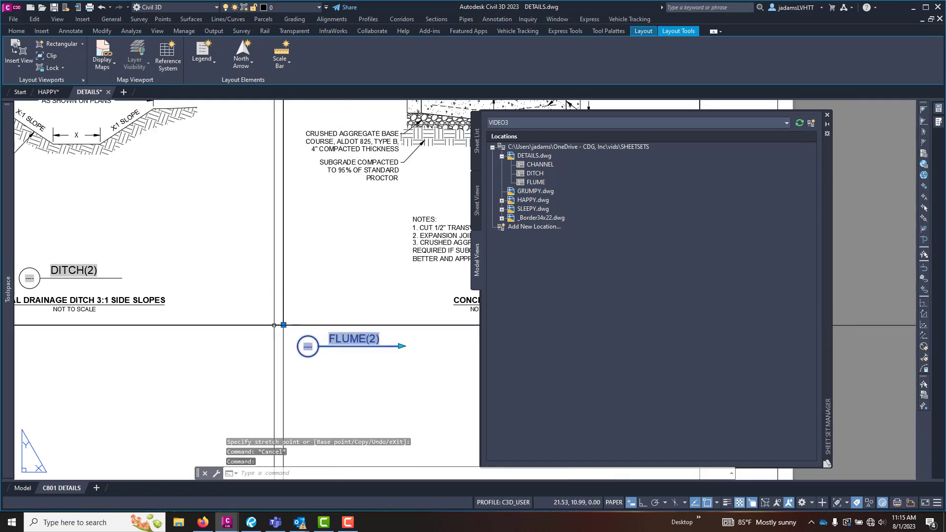
pyautogui.click(283, 325)
pyautogui.scroll(-2, 261, 331)
pyautogui.scroll(2, 359, 301)
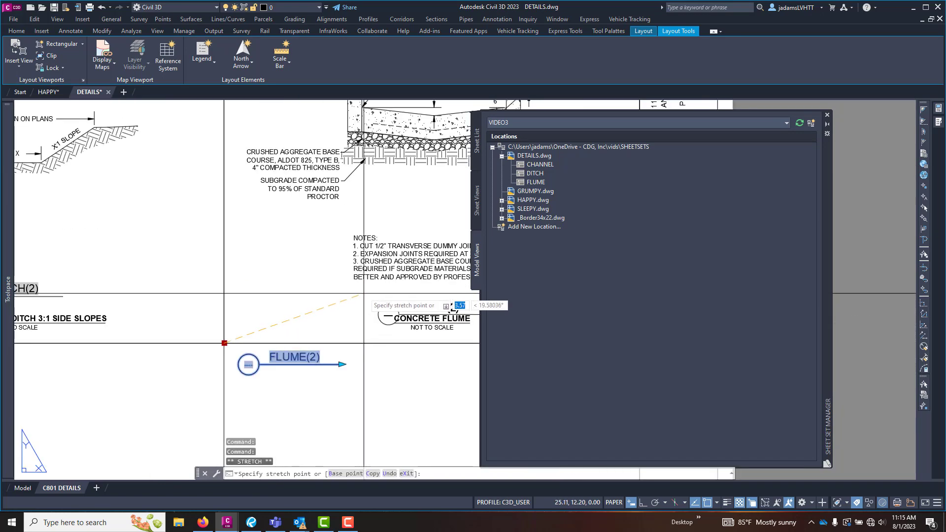
pyautogui.click(461, 229)
pyautogui.click(478, 196)
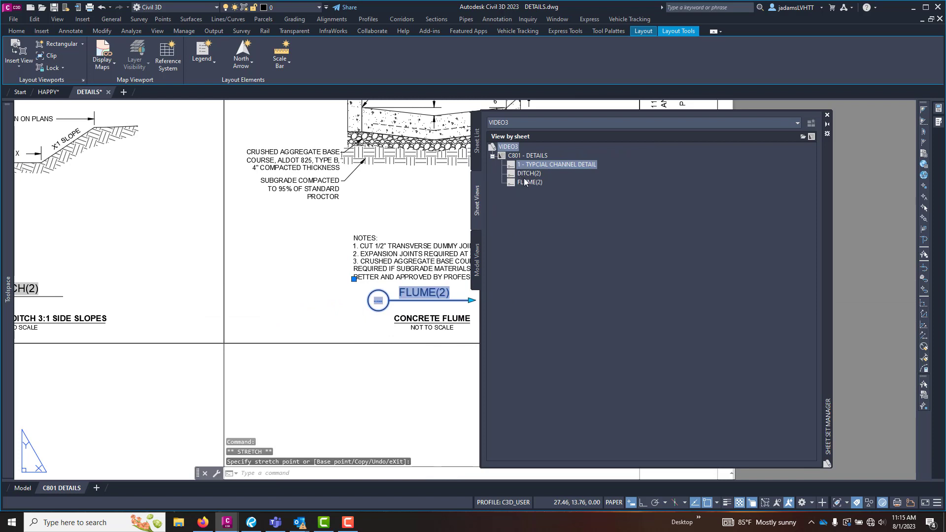
# Renumber the DITCH(2) view to 2 and retitle it DITCH DETAIL
pyautogui.rightClick(527, 174)
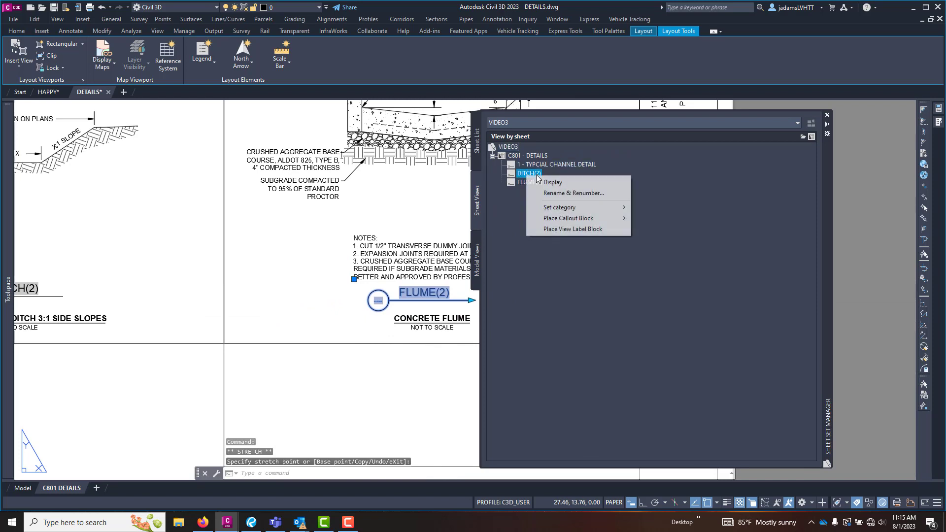
pyautogui.click(557, 192)
pyautogui.write('2')
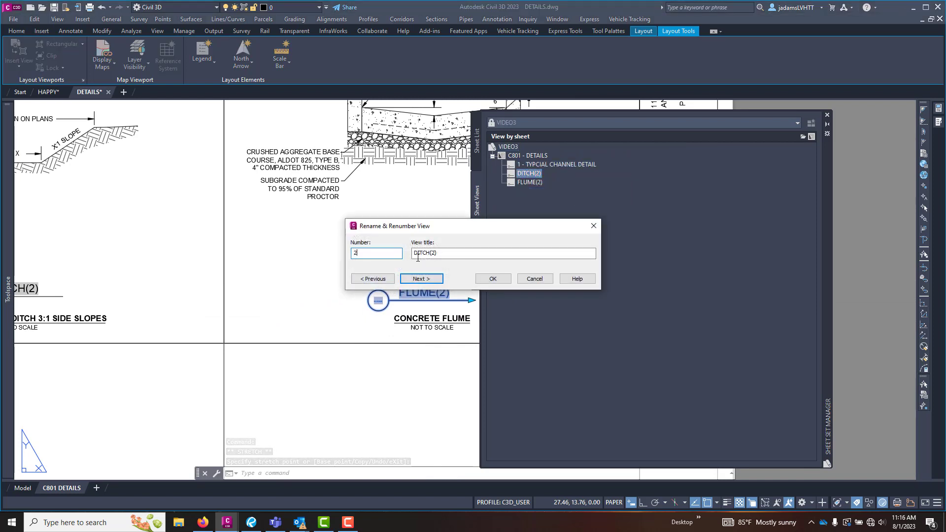
pyautogui.press('Tab')
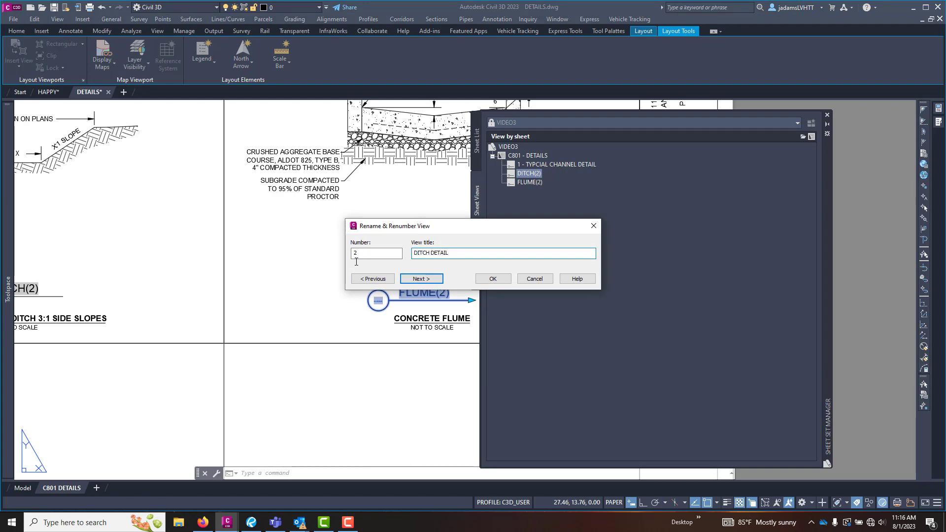
pyautogui.click(498, 279)
# Renumber the FLUME(2) view to 3, retitle it FLUME DETAIL, and regenerate with REA
pyautogui.rightClick(526, 182)
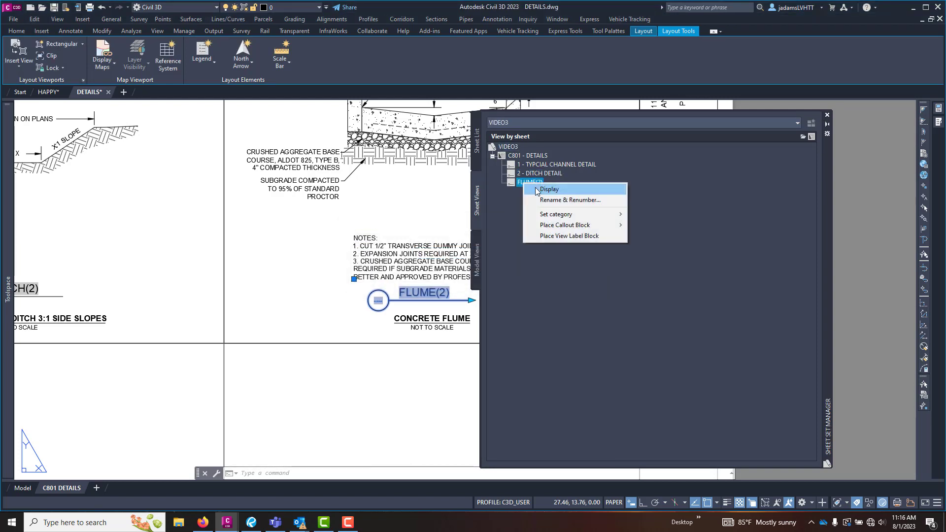
pyautogui.click(557, 200)
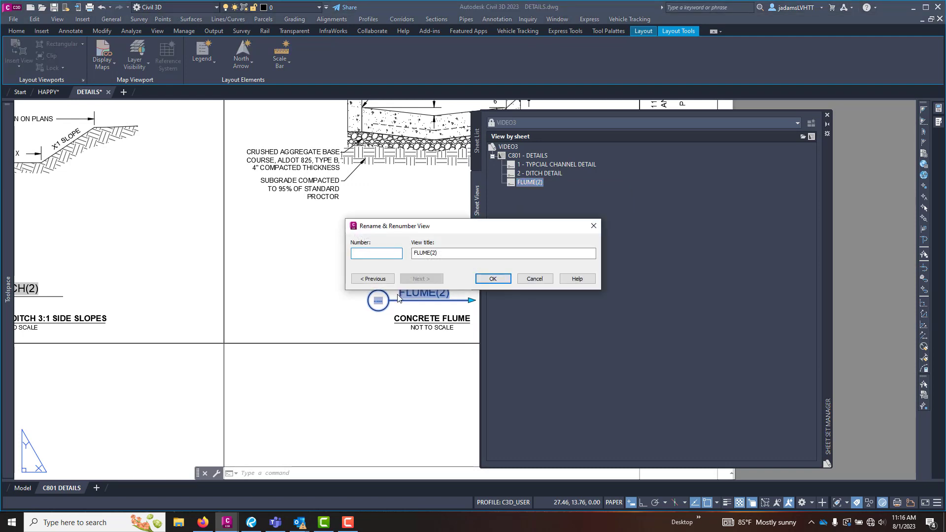
pyautogui.press('Tab')
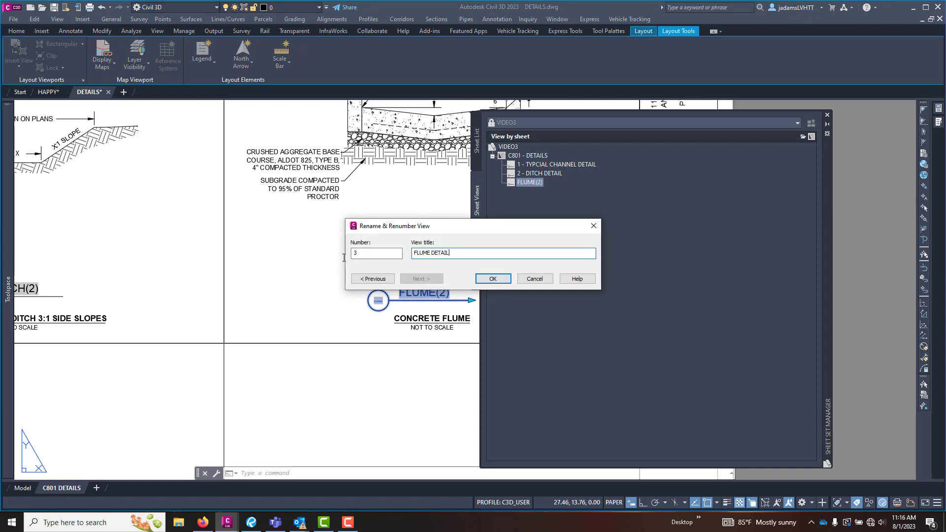
pyautogui.click(497, 279)
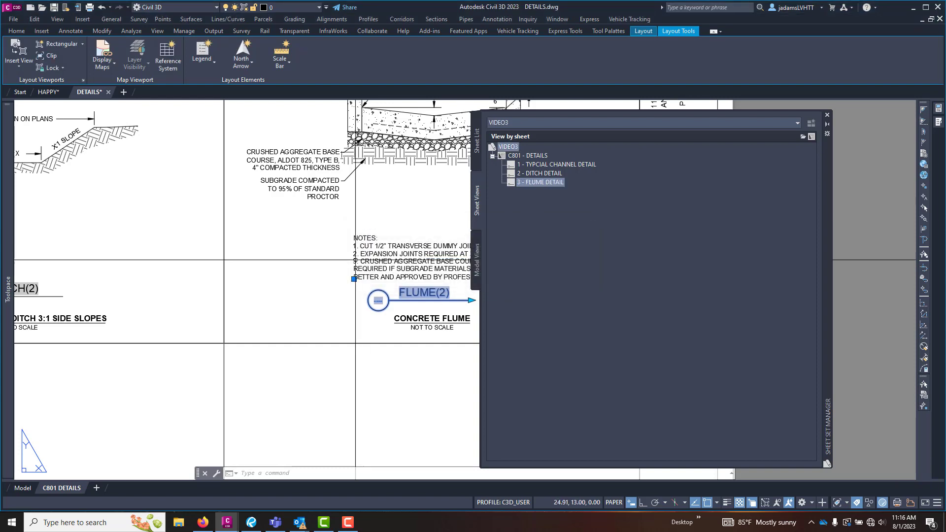
pyautogui.click(255, 246)
pyautogui.press('Escape')
pyautogui.write('rea')
pyautogui.press('Return')
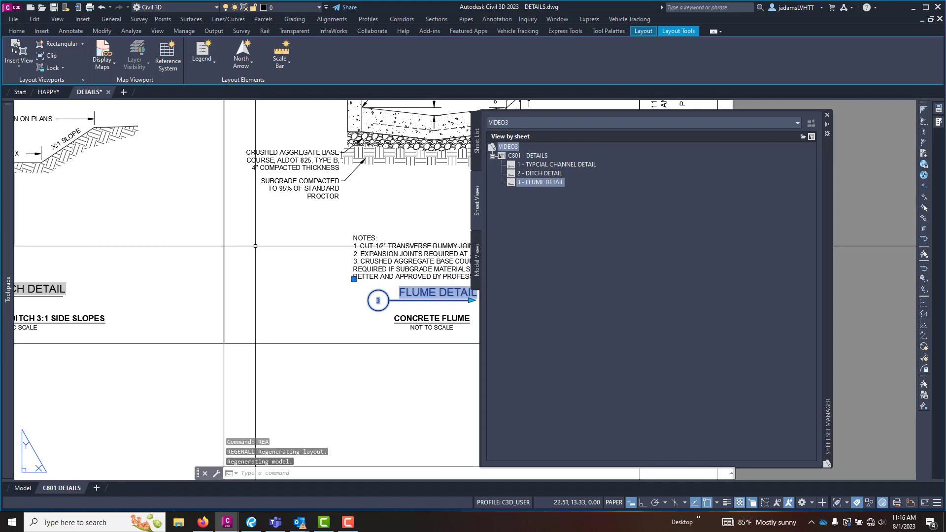
# Save the DETAILS drawing and zoom out to review the three labelled details
pyautogui.rightClick(89, 93)
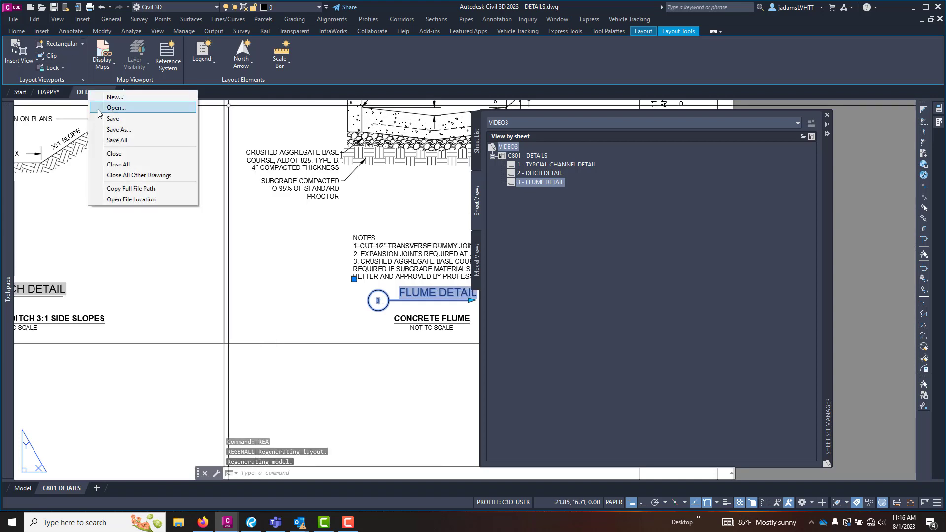
pyautogui.click(111, 119)
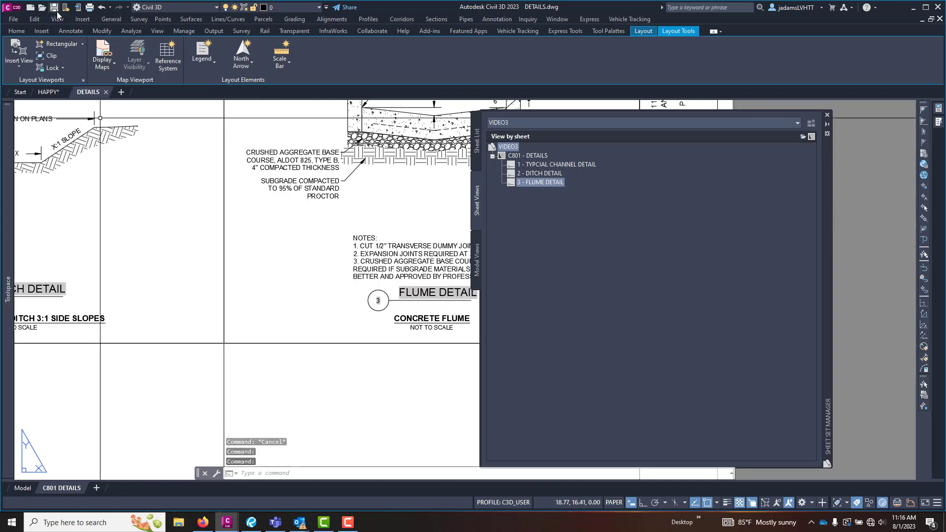
pyautogui.scroll(-4, 470, 239)
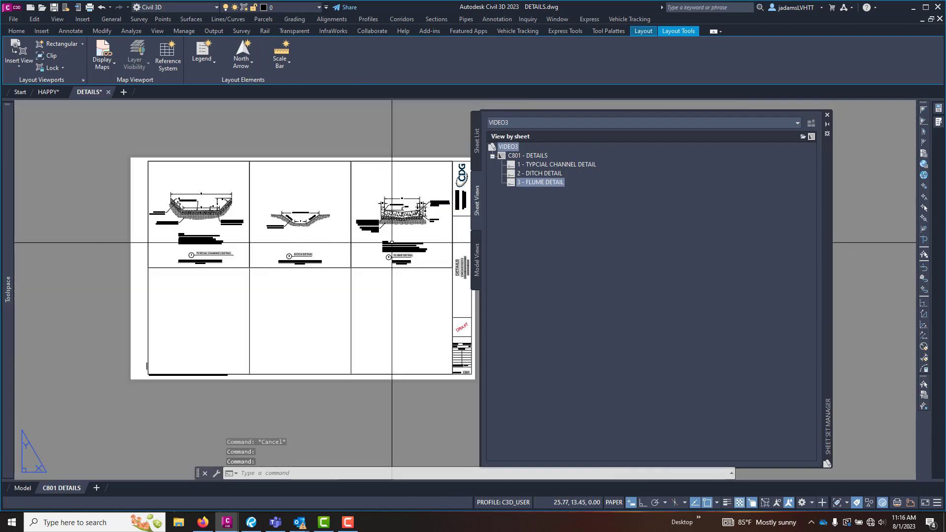
pyautogui.scroll(-3, 317, 249)
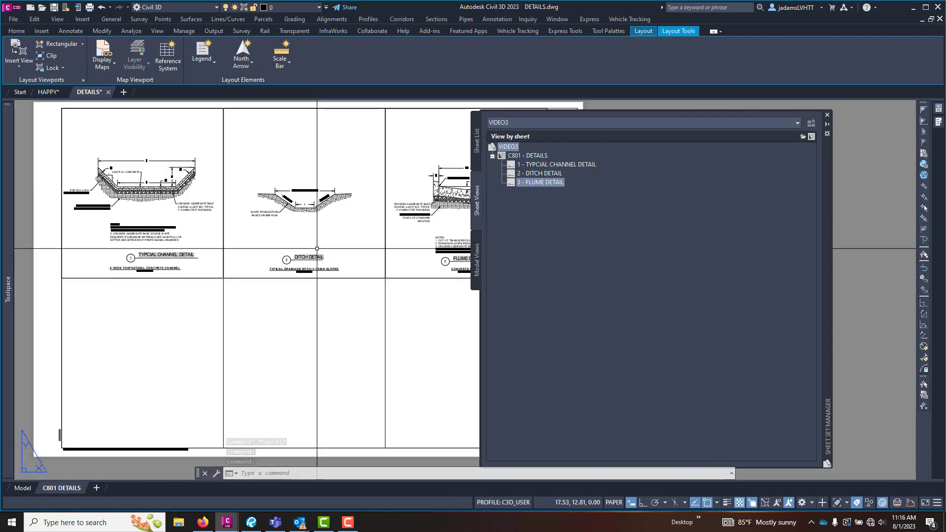
pyautogui.scroll(2, 317, 249)
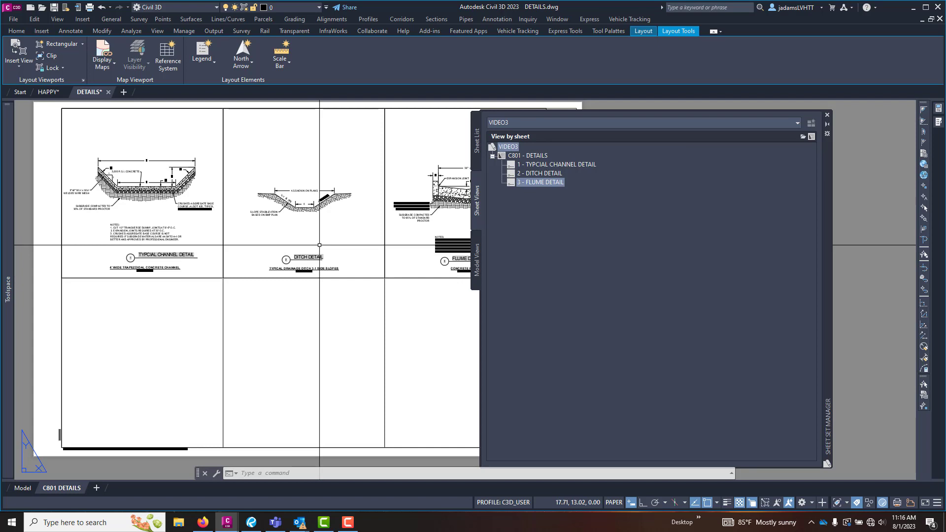
# Switch to the HAPPY drawing's 40 HAPPY EMO layout
pyautogui.click(48, 92)
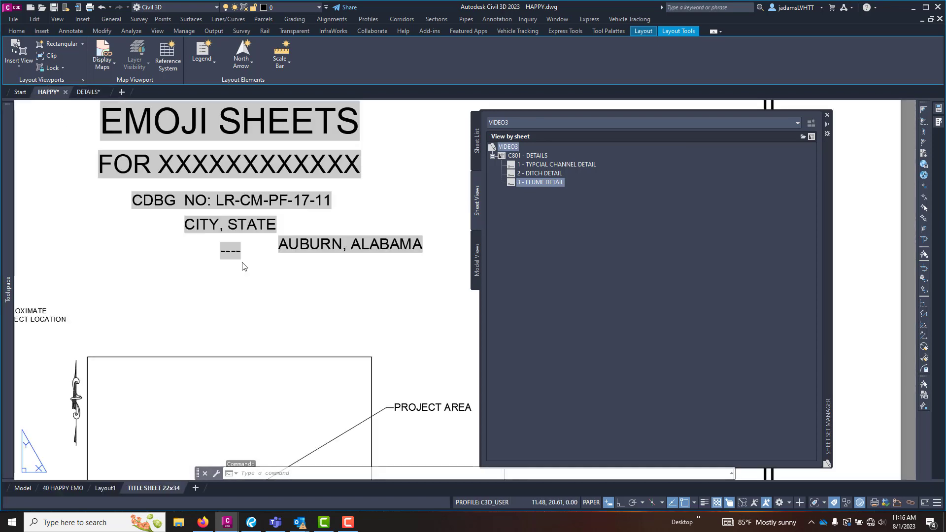
pyautogui.click(74, 487)
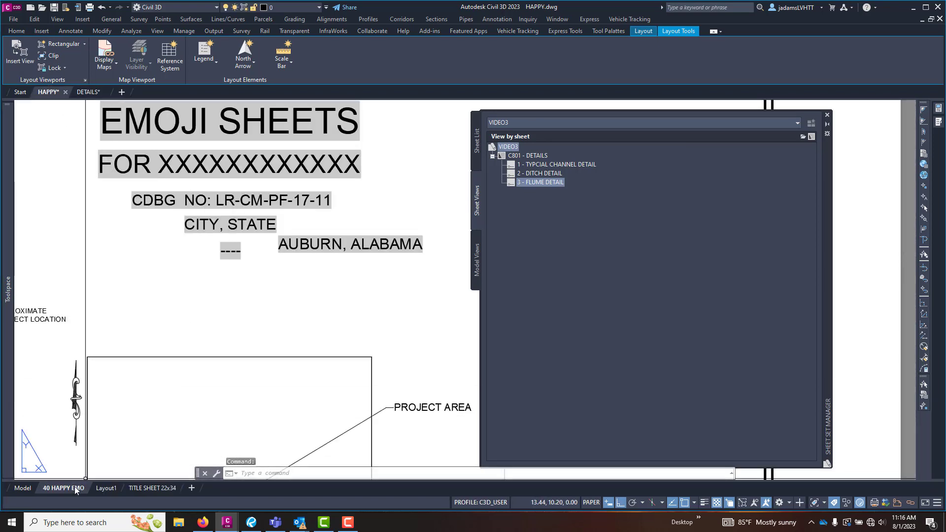
pyautogui.scroll(-3, 77, 349)
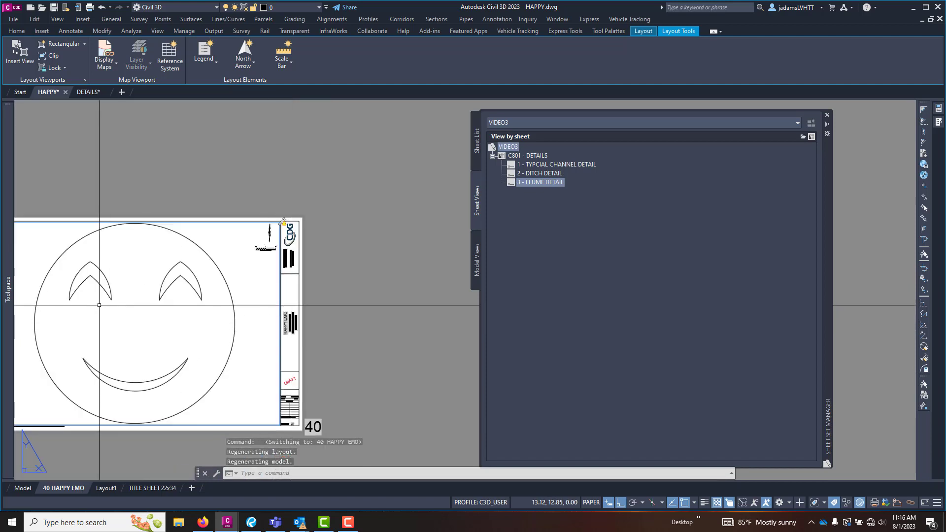
pyautogui.scroll(1, 78, 335)
pyautogui.scroll(-1, 78, 350)
pyautogui.scroll(2, 78, 350)
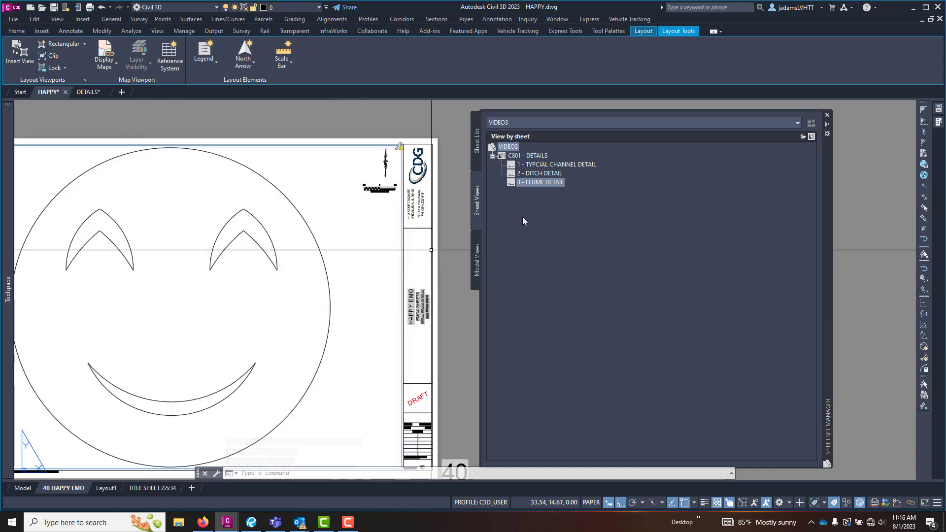
# Select Callout Bubble as the callout block for the 2 - DITCH DETAIL view
pyautogui.click(541, 174)
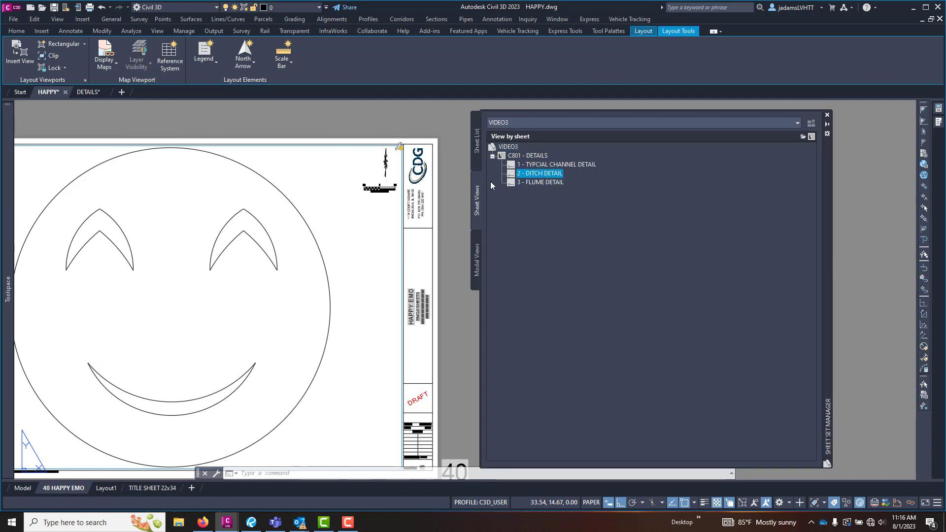
pyautogui.rightClick(536, 176)
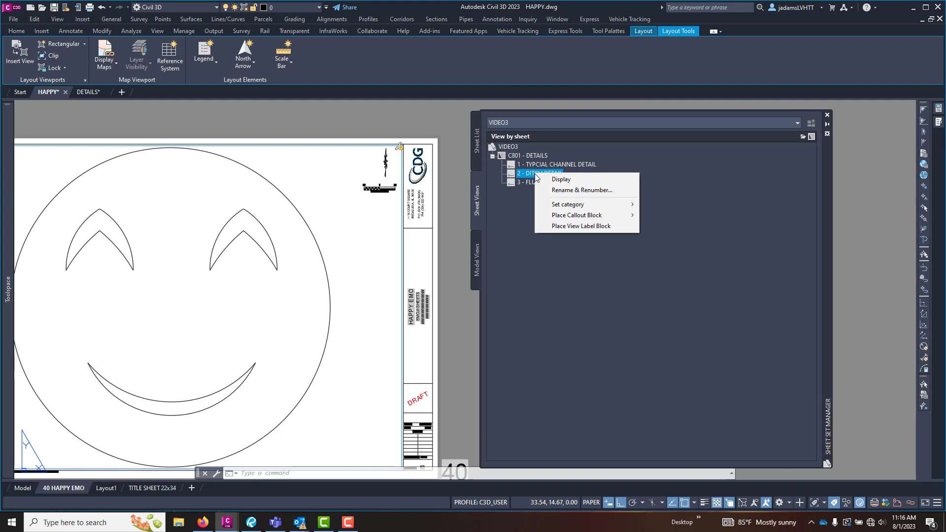
pyautogui.moveTo(582, 216)
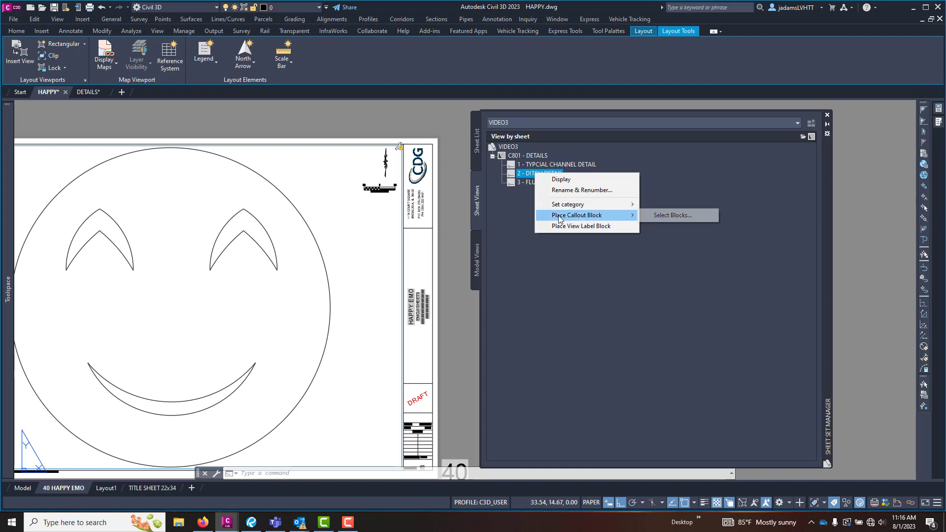
pyautogui.click(659, 216)
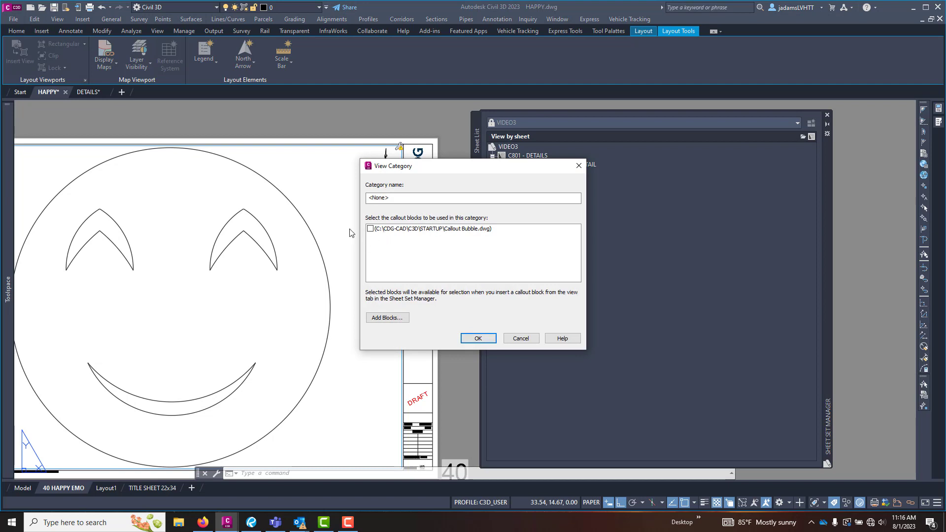
pyautogui.click(420, 231)
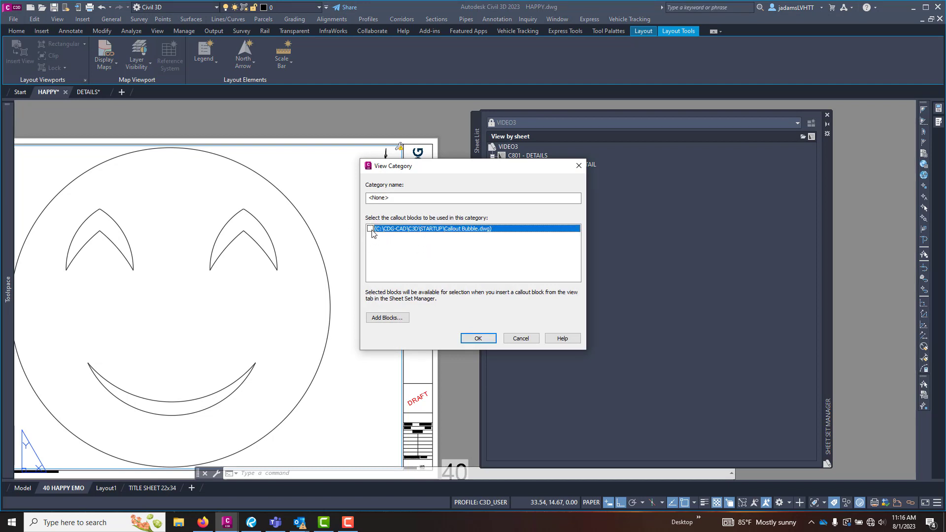
pyautogui.click(477, 339)
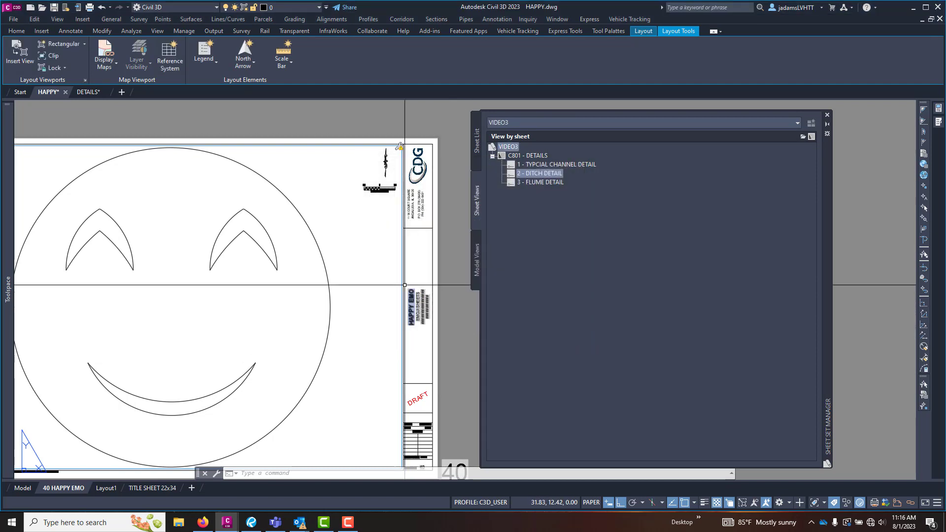
pyautogui.scroll(-2, 326, 251)
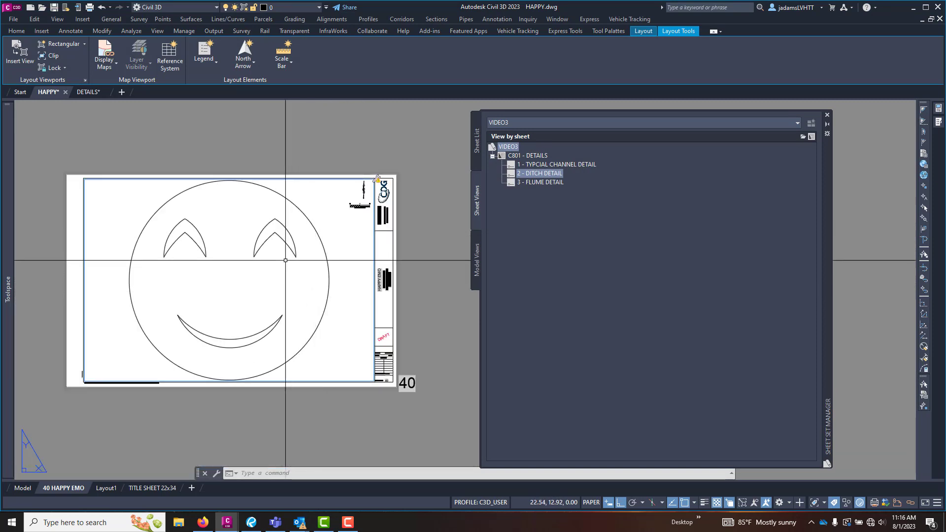
pyautogui.scroll(2, 300, 262)
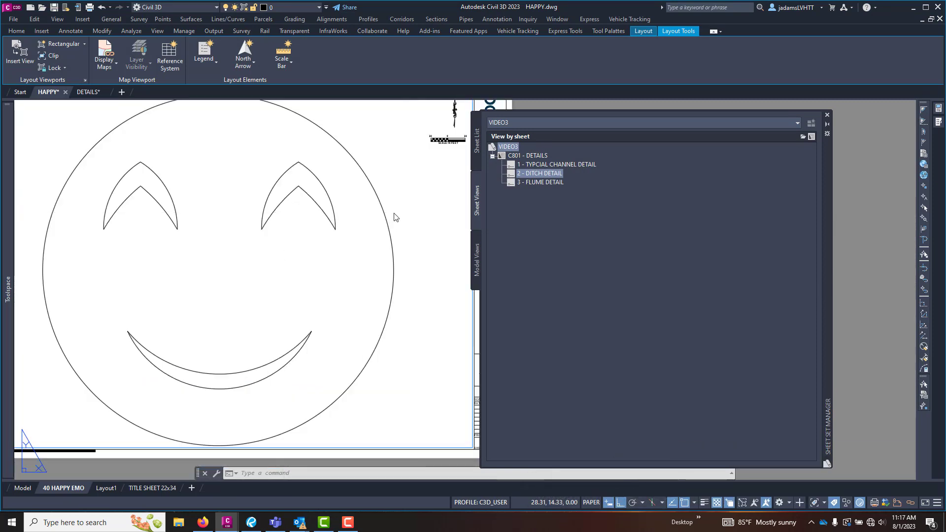
# Insert a Callout Bubble for 2 - DITCH DETAIL on the smiley sheet, accepting 2 over C801
pyautogui.rightClick(540, 176)
pyautogui.moveTo(616, 220)
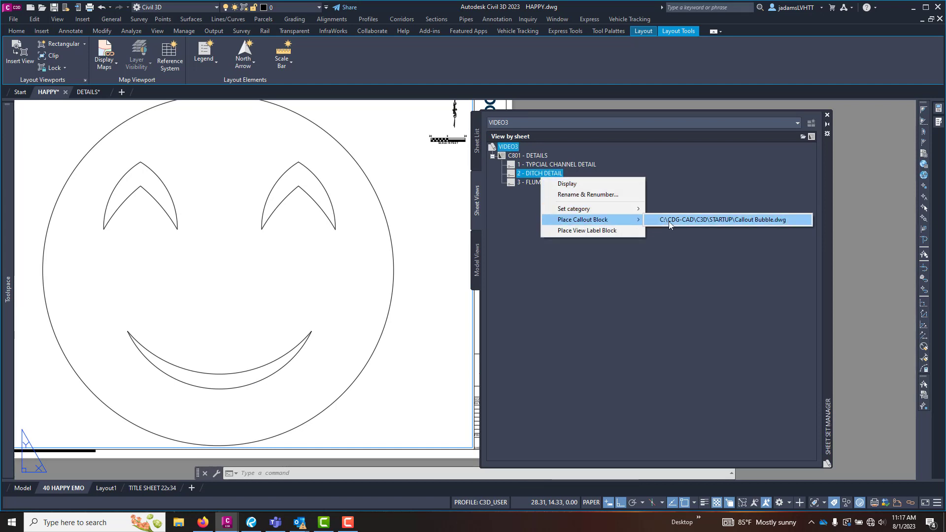
pyautogui.click(669, 220)
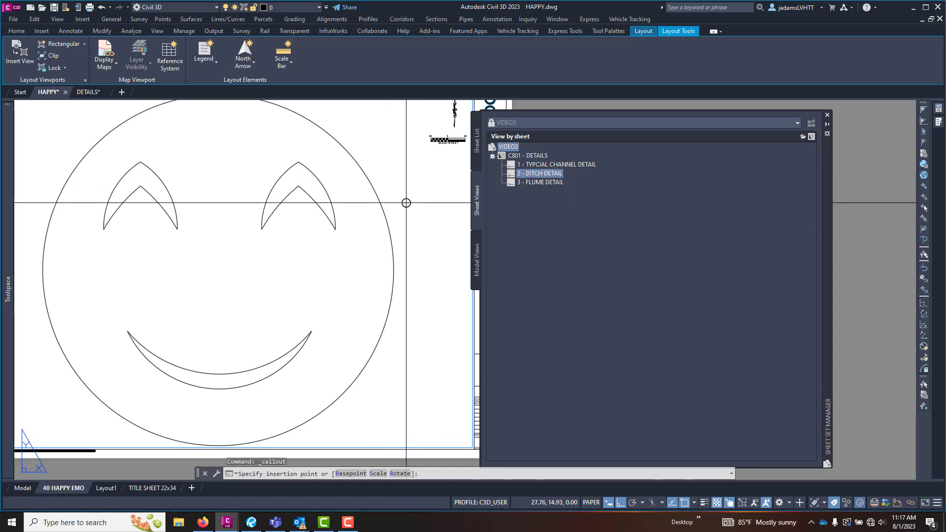
pyautogui.click(406, 203)
pyautogui.click(576, 400)
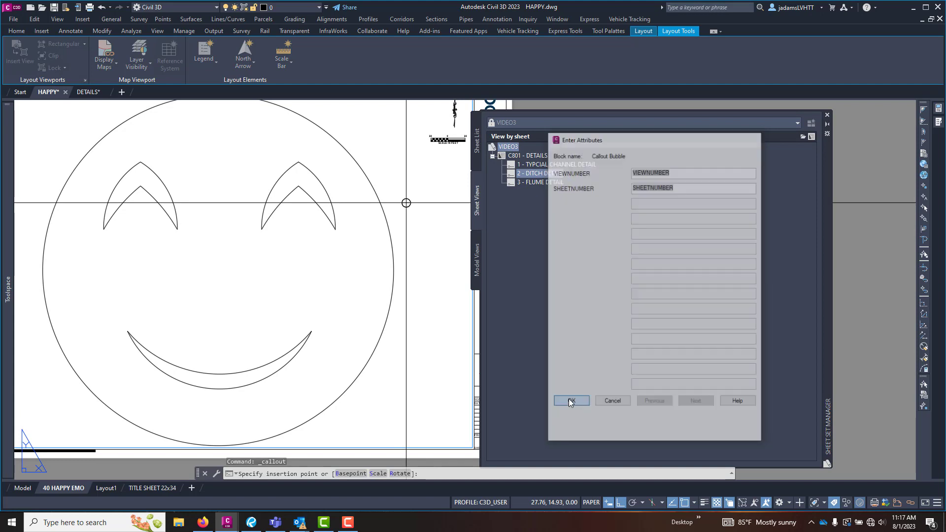
pyautogui.scroll(5, 403, 205)
pyautogui.scroll(3, 402, 242)
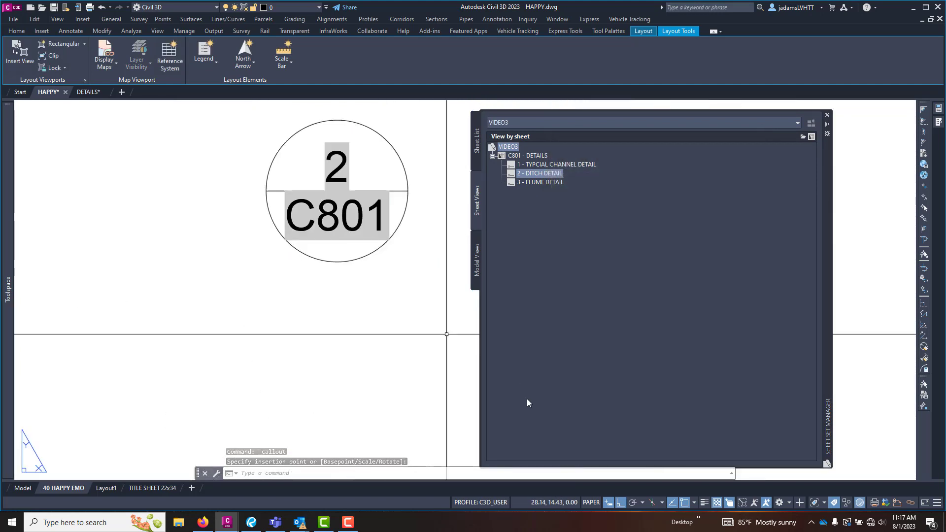
# Renumber 2 - DITCH DETAIL to 200 and regenerate so the bubble updates
pyautogui.rightClick(542, 174)
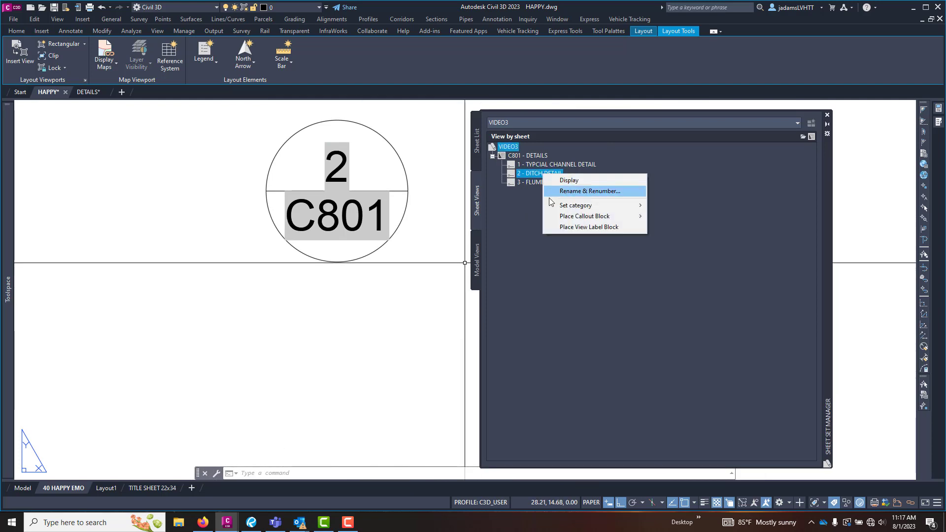
pyautogui.click(575, 191)
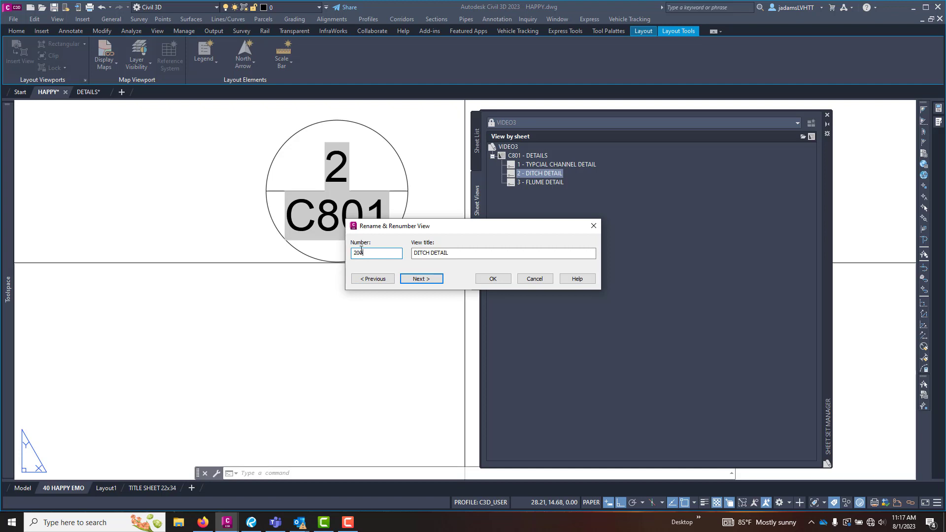
pyautogui.click(491, 279)
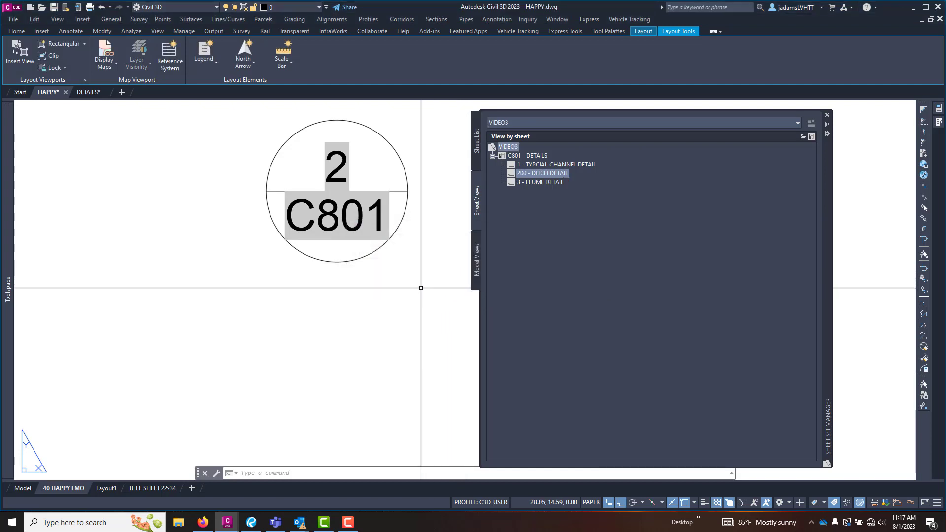
pyautogui.press('Return')
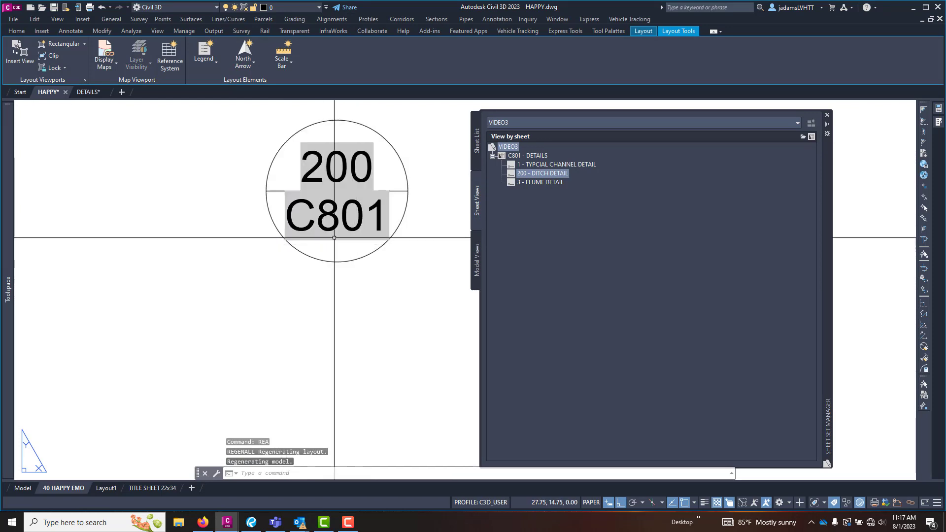
# Save the changes to DETAILS.dwg
pyautogui.click(89, 94)
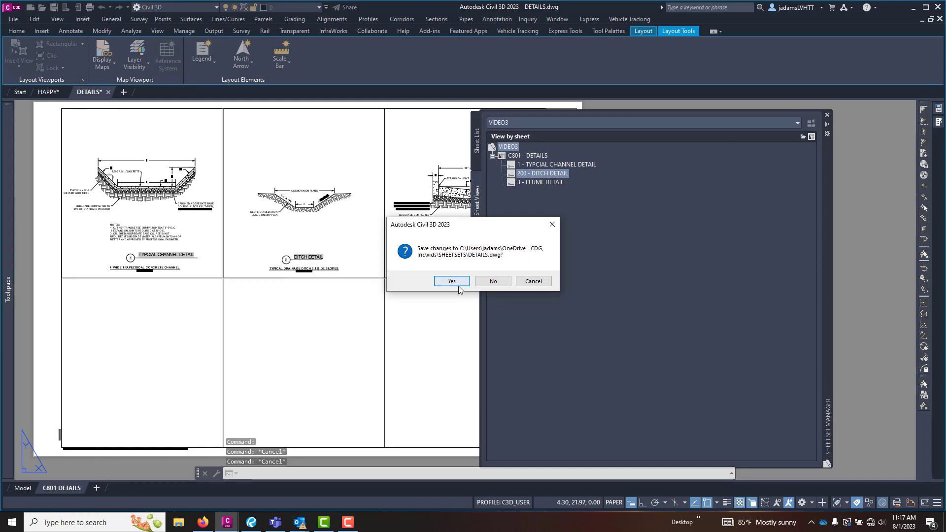
pyautogui.click(493, 279)
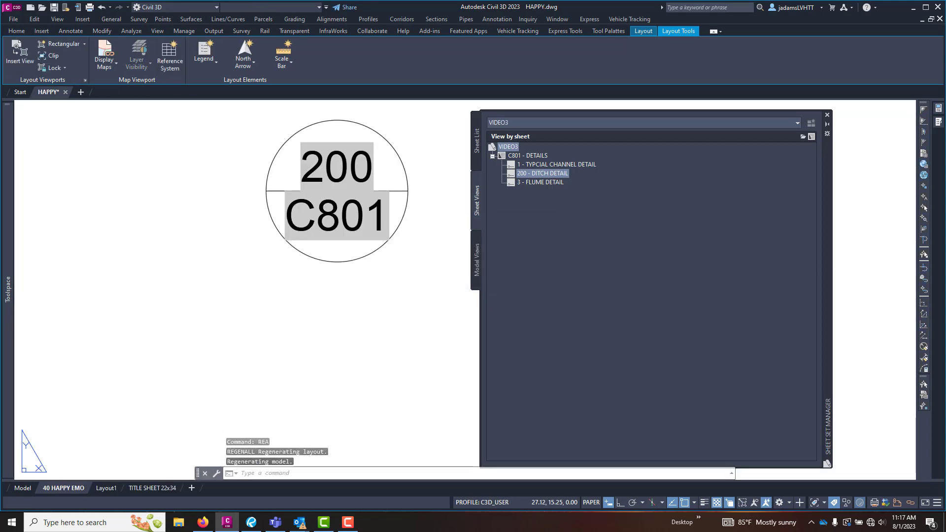
pyautogui.scroll(-2, 324, 324)
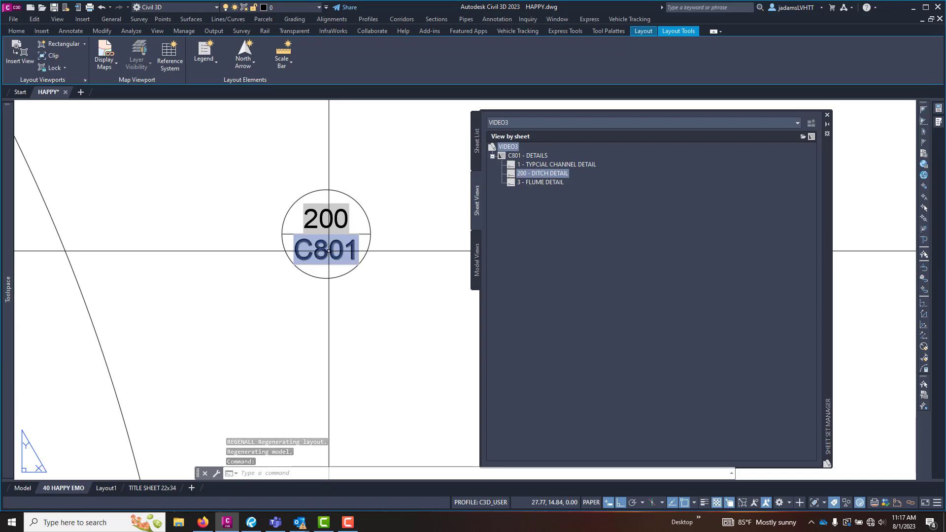
pyautogui.hotkey('ctrl', 'n')
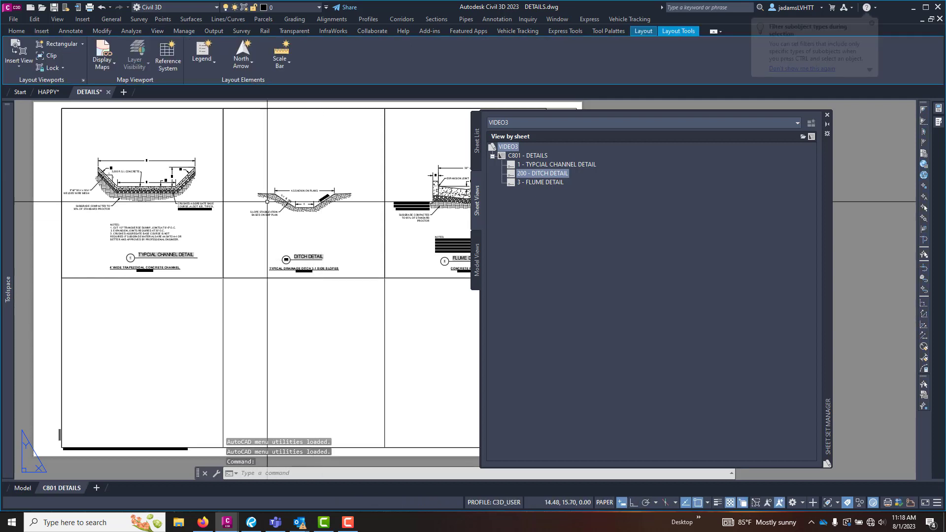
# Select the 200/C801 callout on HAPPY, then center the view on the 200 - DITCH DETAIL
pyautogui.click(108, 93)
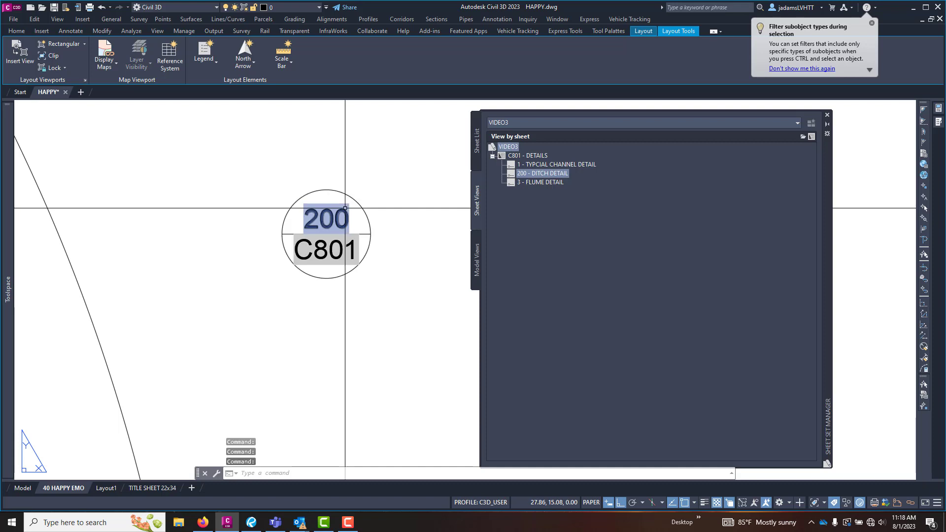
pyautogui.click(327, 205)
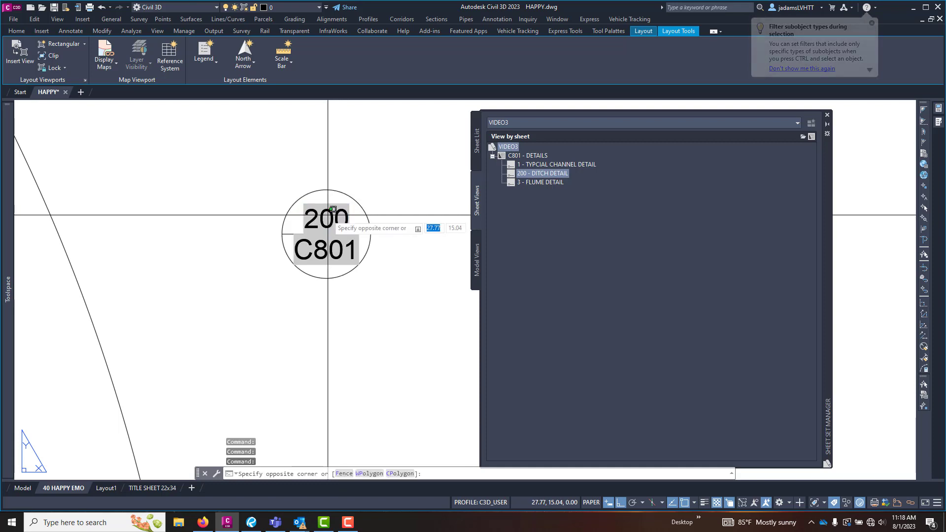
pyautogui.click(339, 167)
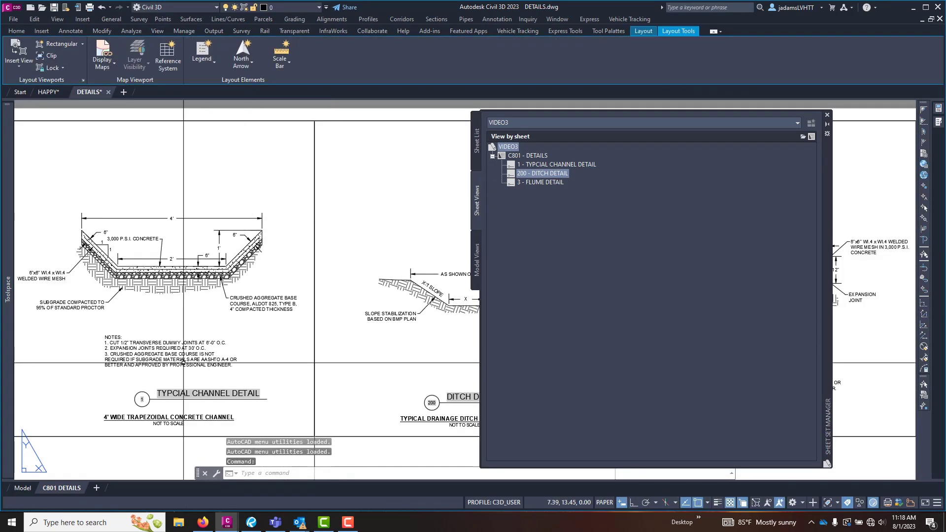
pyautogui.doubleClick(542, 173)
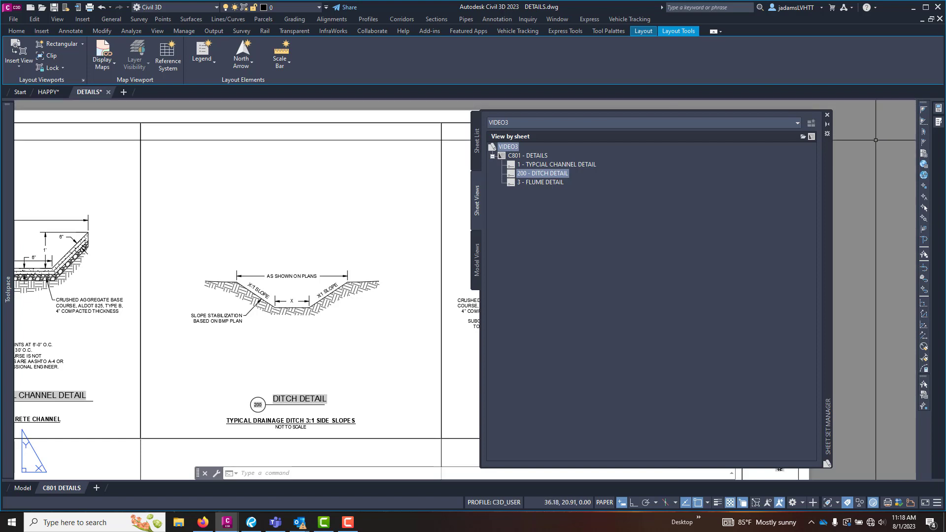
# Publish the whole VIDEO3 sheet set to PDF from the Sheet List
pyautogui.click(478, 143)
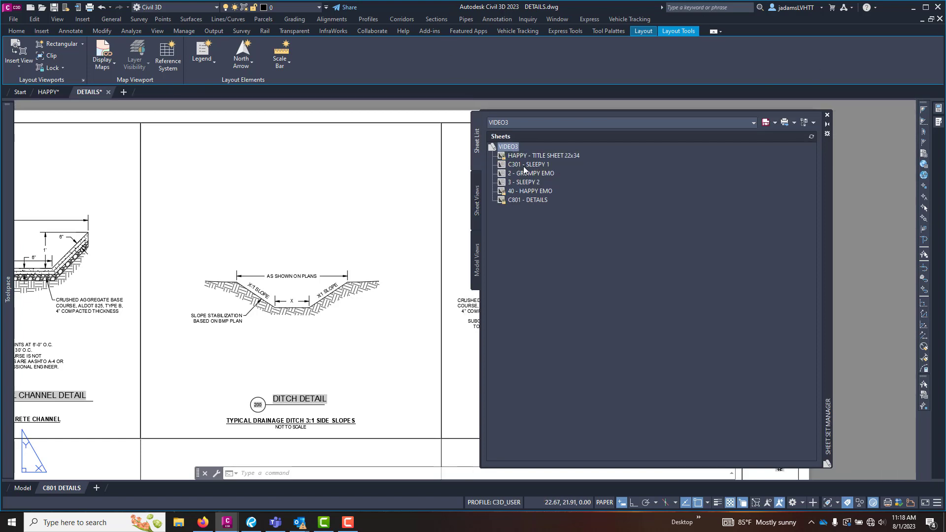
pyautogui.click(794, 123)
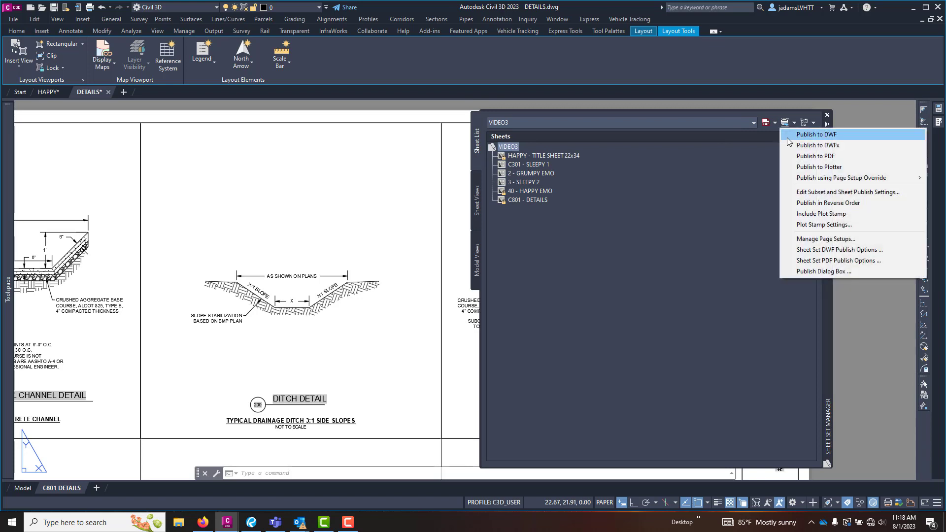
pyautogui.click(795, 155)
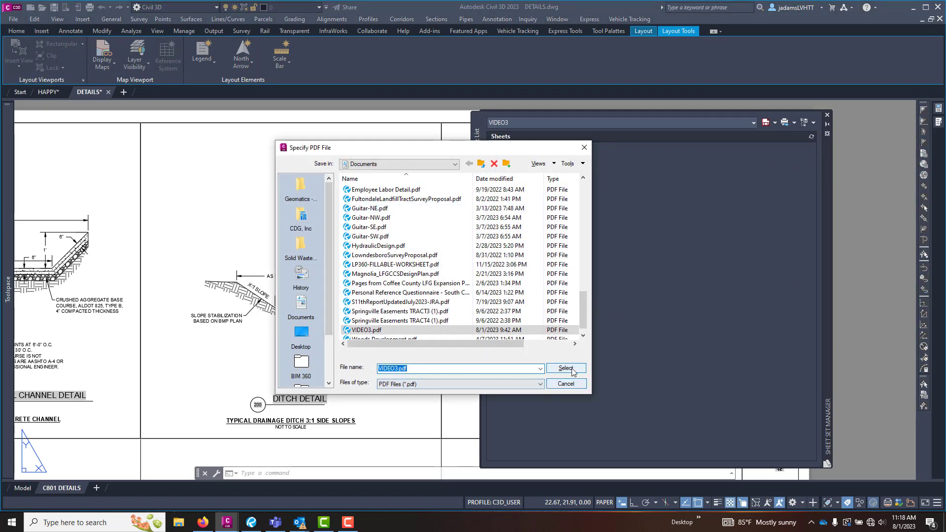
# Close VIDEO3 in Revu and replace the existing VIDEO3.pdf with all six sheets
pyautogui.click(251, 523)
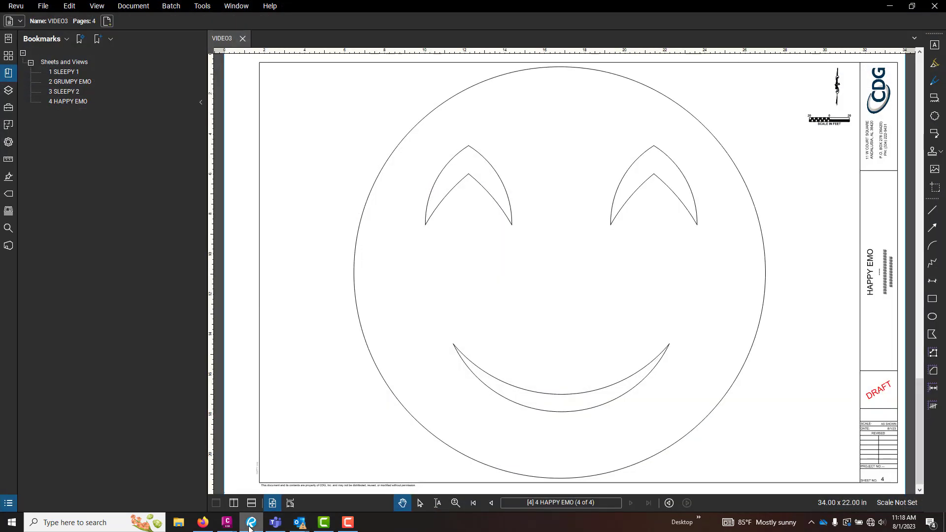
pyautogui.click(243, 39)
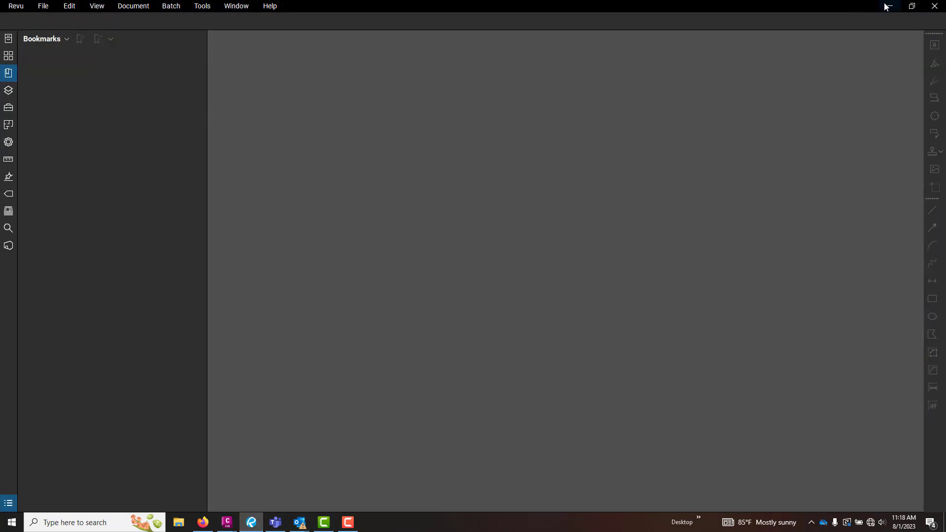
pyautogui.click(888, 6)
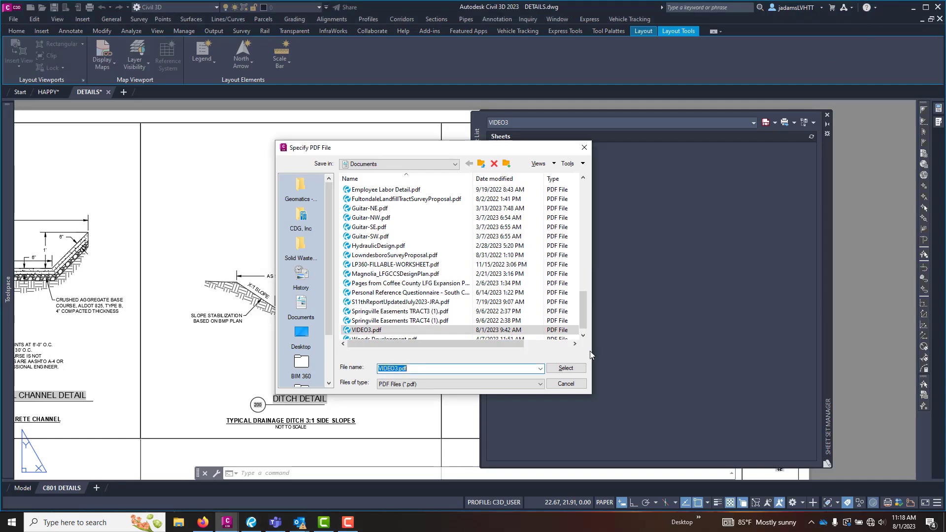
pyautogui.click(559, 372)
pyautogui.click(416, 295)
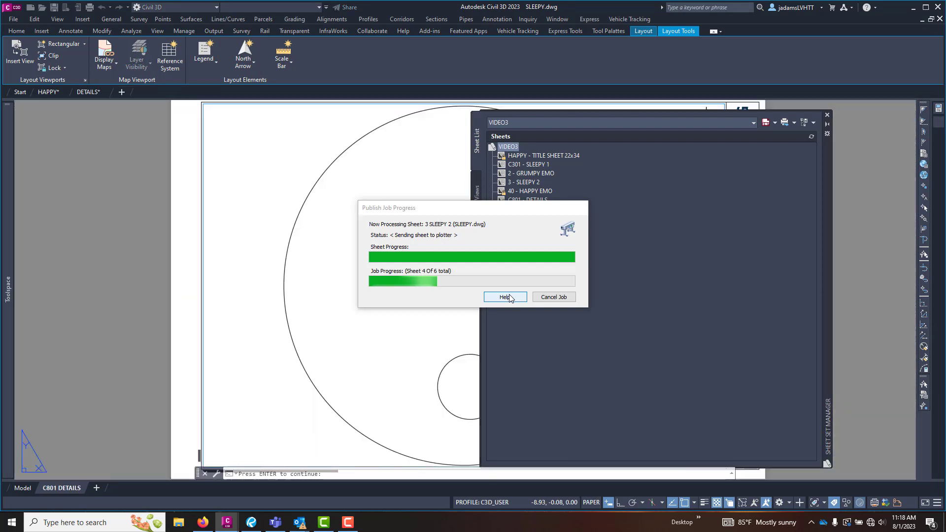
pyautogui.click(253, 521)
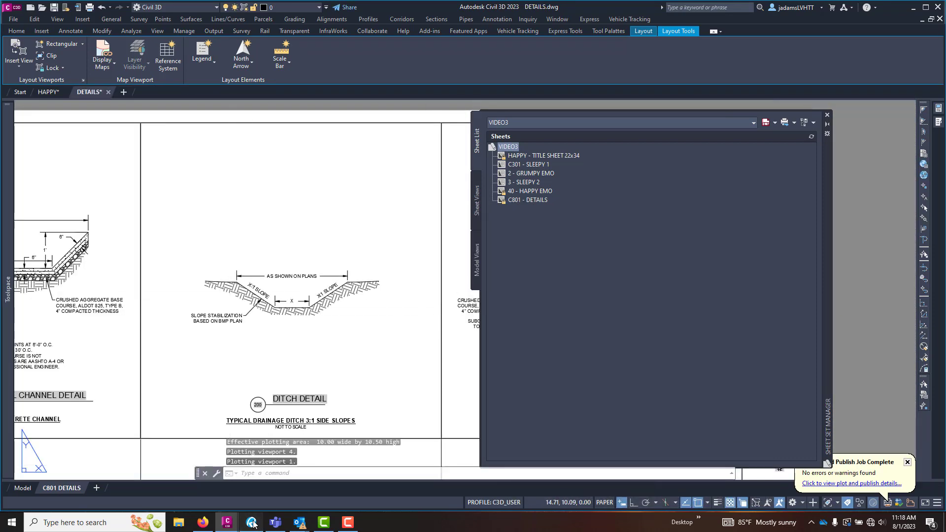
# Open VIDEO3.pdf from Recents and follow the 200/C801 callout on page 5 HAPPY EMO
pyautogui.click(11, 42)
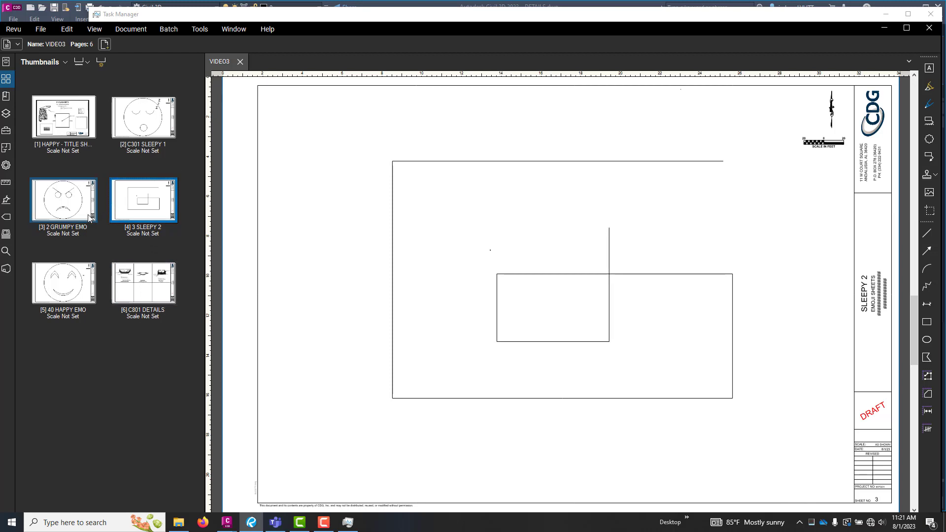
pyautogui.click(59, 281)
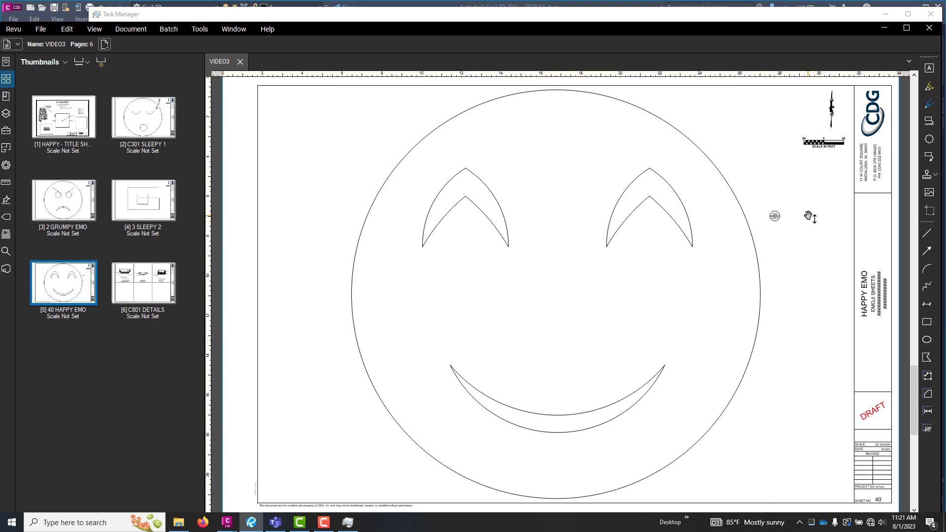
pyautogui.scroll(6, 803, 215)
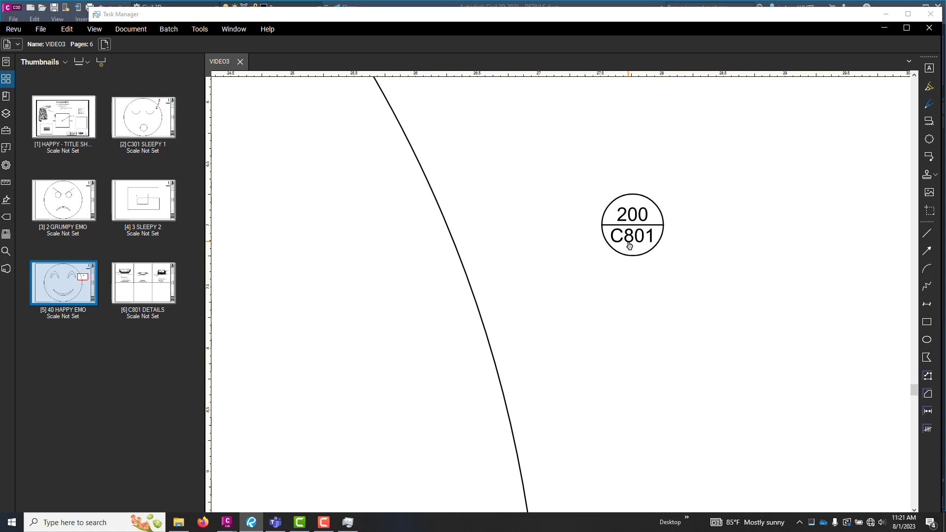
pyautogui.click(632, 223)
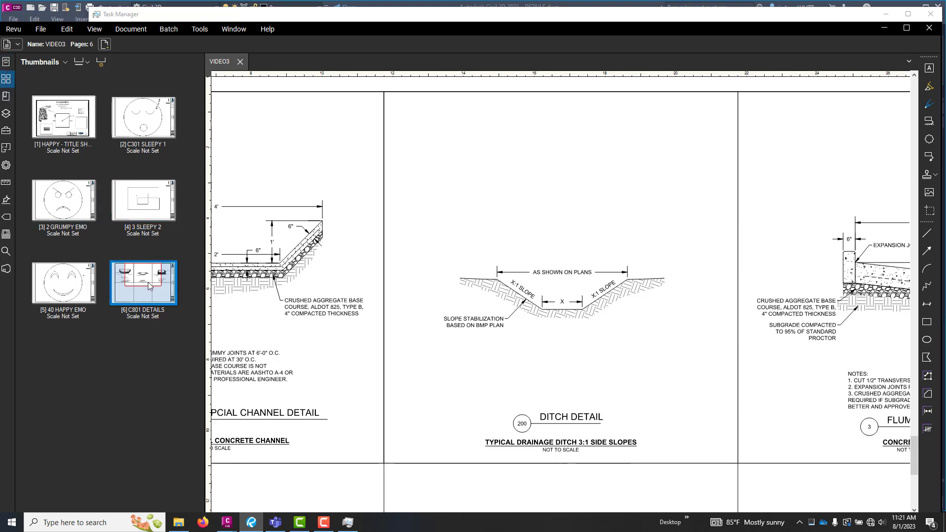
# Go back to HAPPY EMO, then move to the next page, C801 DETAILS
pyautogui.click(64, 282)
pyautogui.scroll(-3, 379, 273)
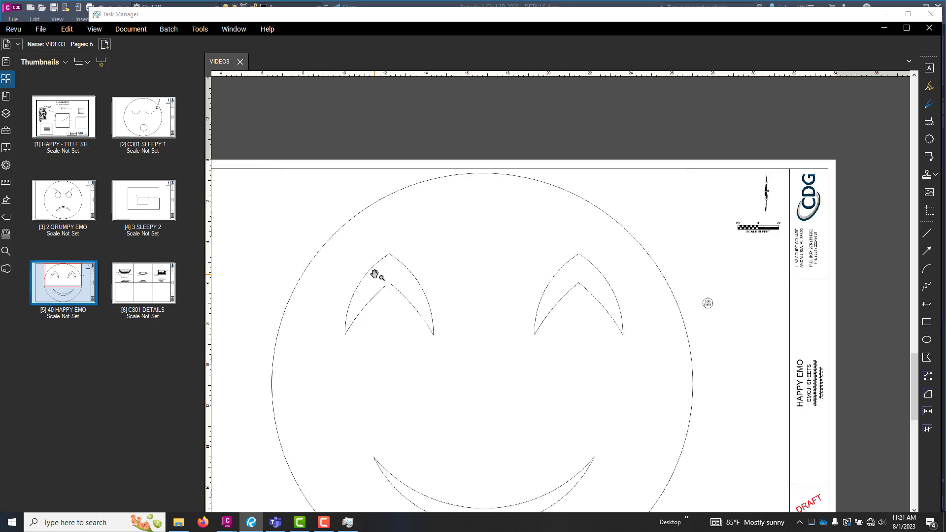
pyautogui.scroll(3, 662, 305)
pyautogui.press('Right')
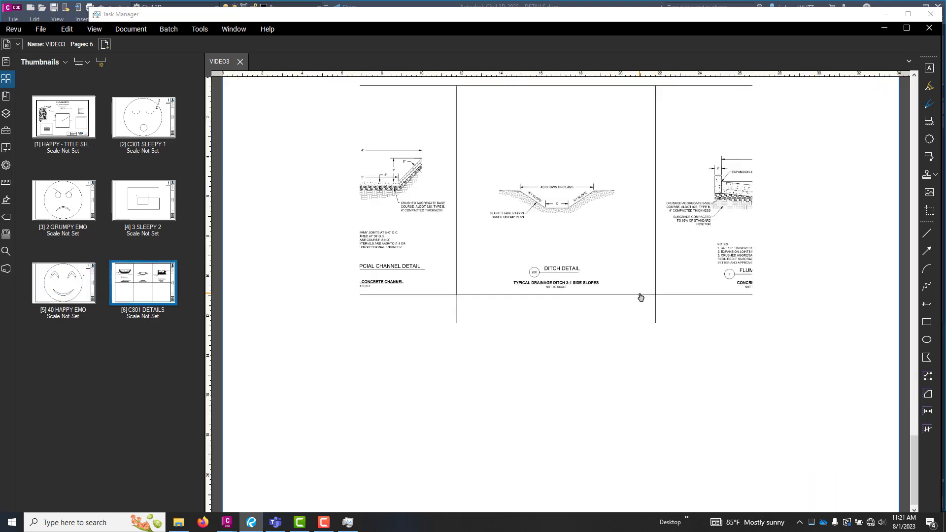